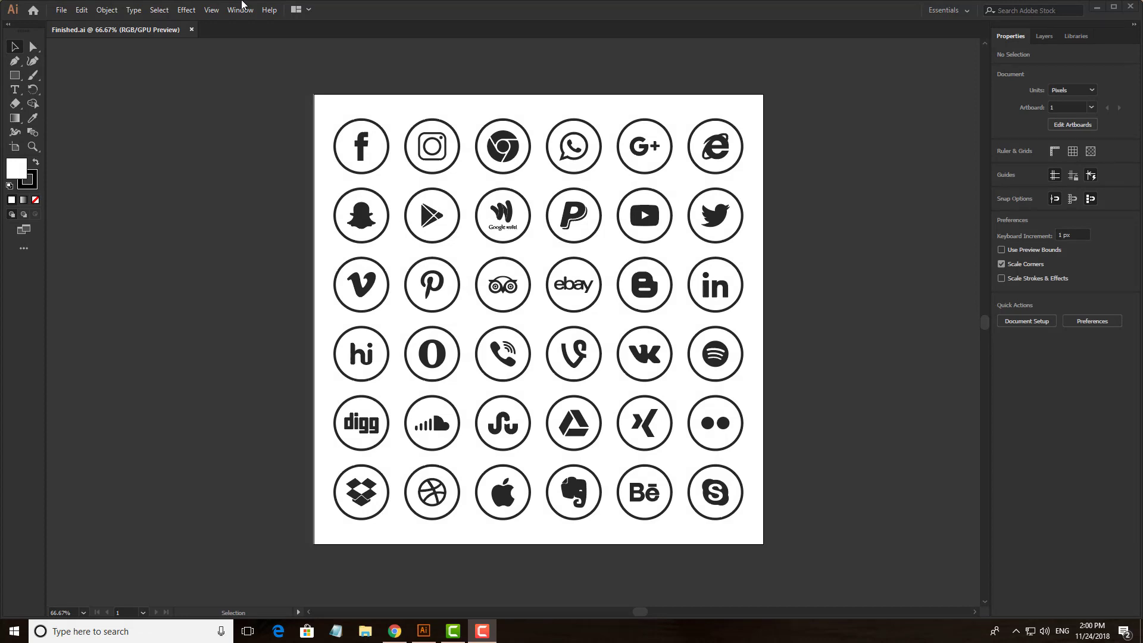
Bring the three teal square artboards, each with a plain white Twitter bird, into view
left_click(849, 184)
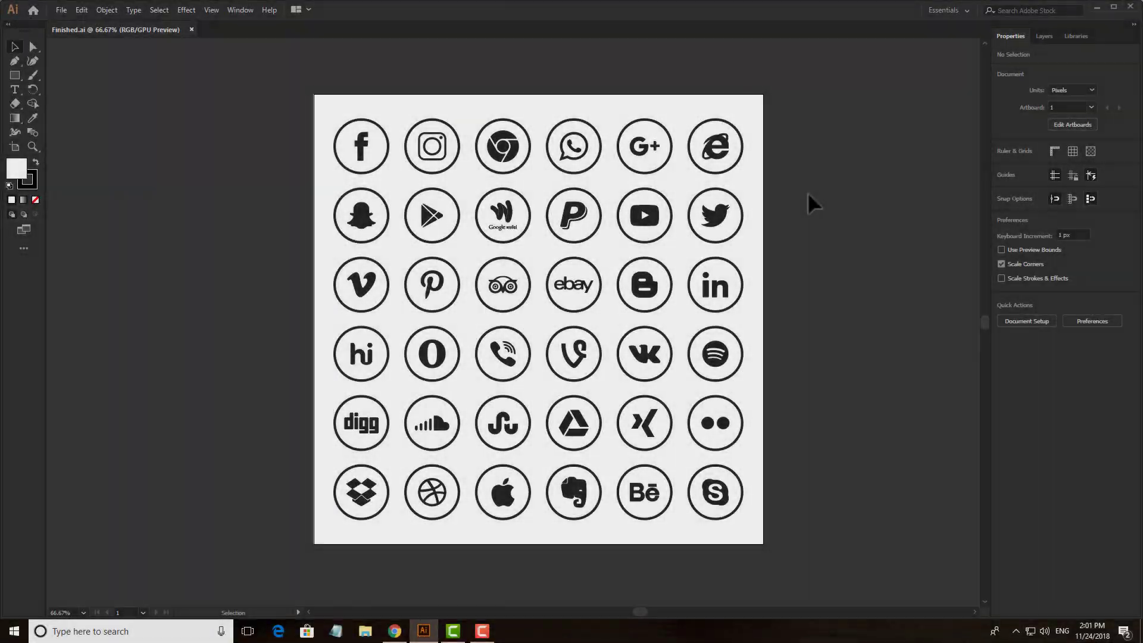
left_click_drag(875, 237, 872, 251)
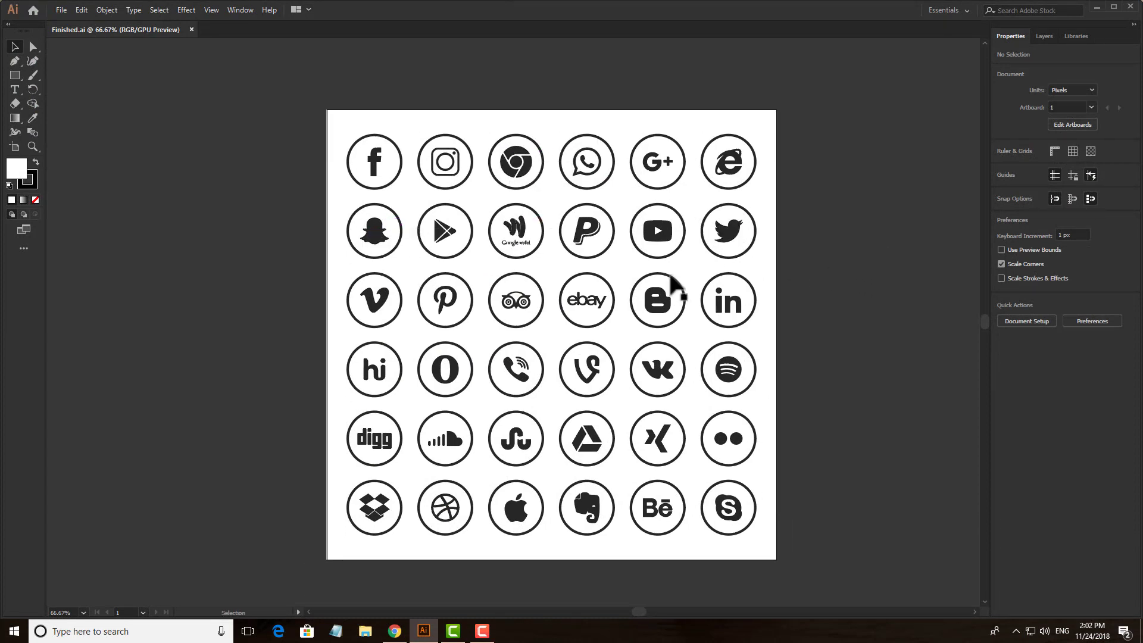
key("space")
left_click_drag(563, 326, 452, 301)
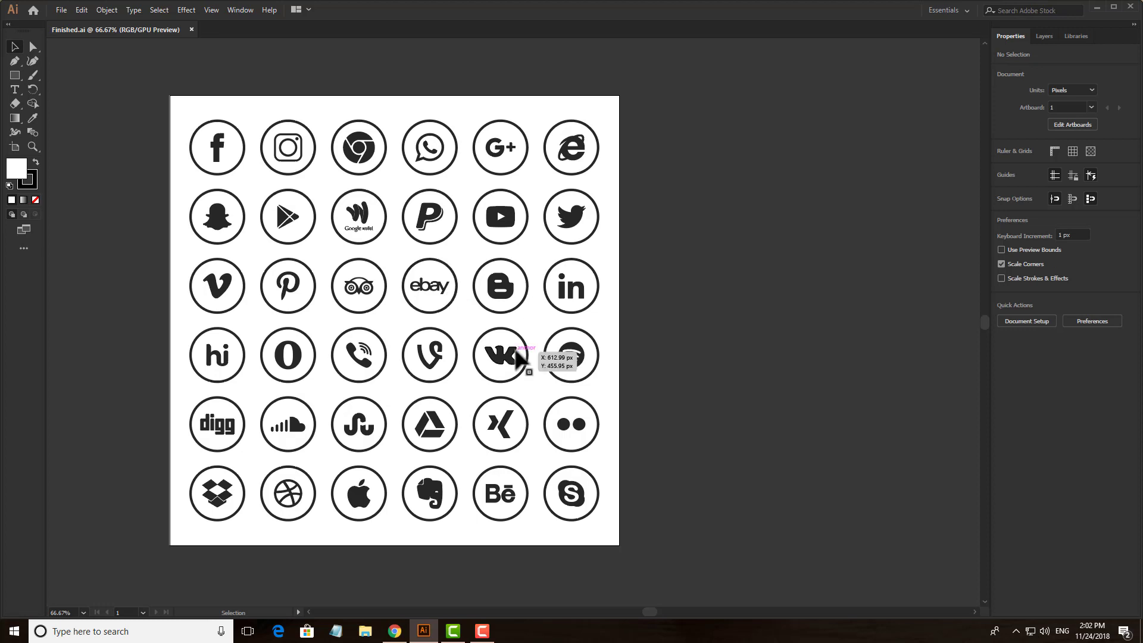
left_click(365, 503)
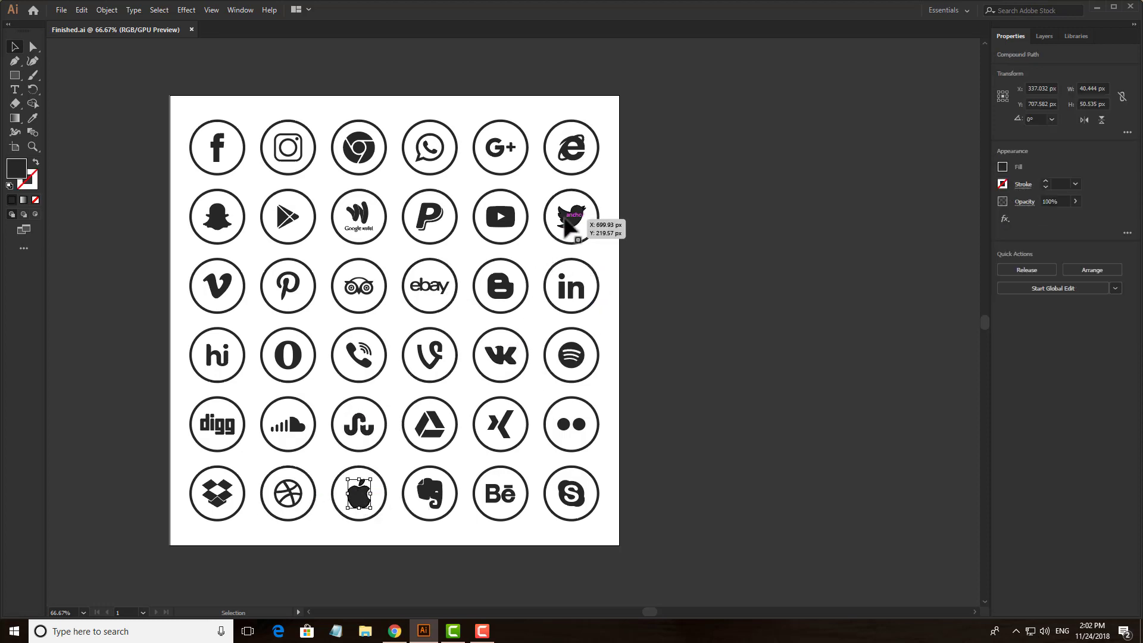
left_click(646, 224)
scroll(661, 208, "left", 2)
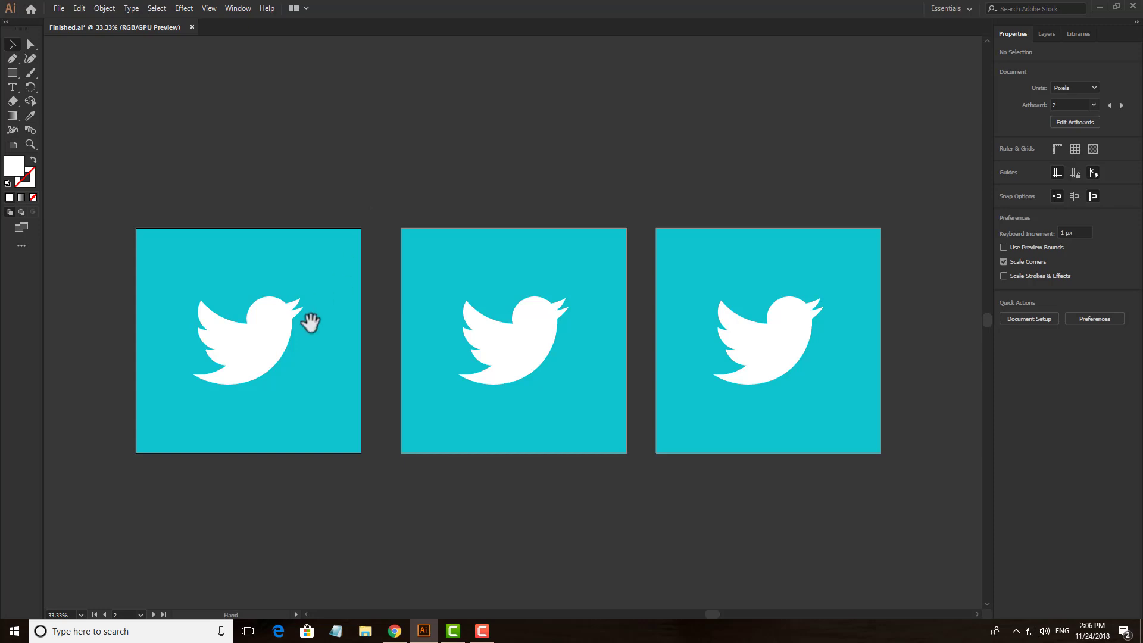
Zoom into the first teal artboard and select its 390 × 311.965 px white bird
left_click_drag(309, 321, 339, 304)
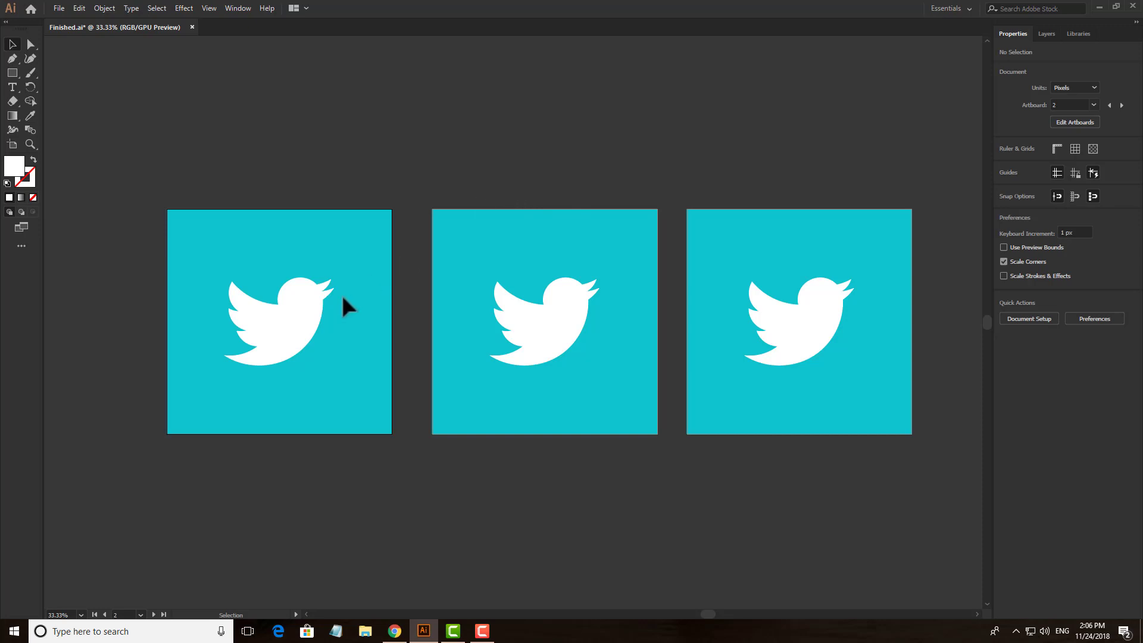
scroll(209, 375, "up", 1)
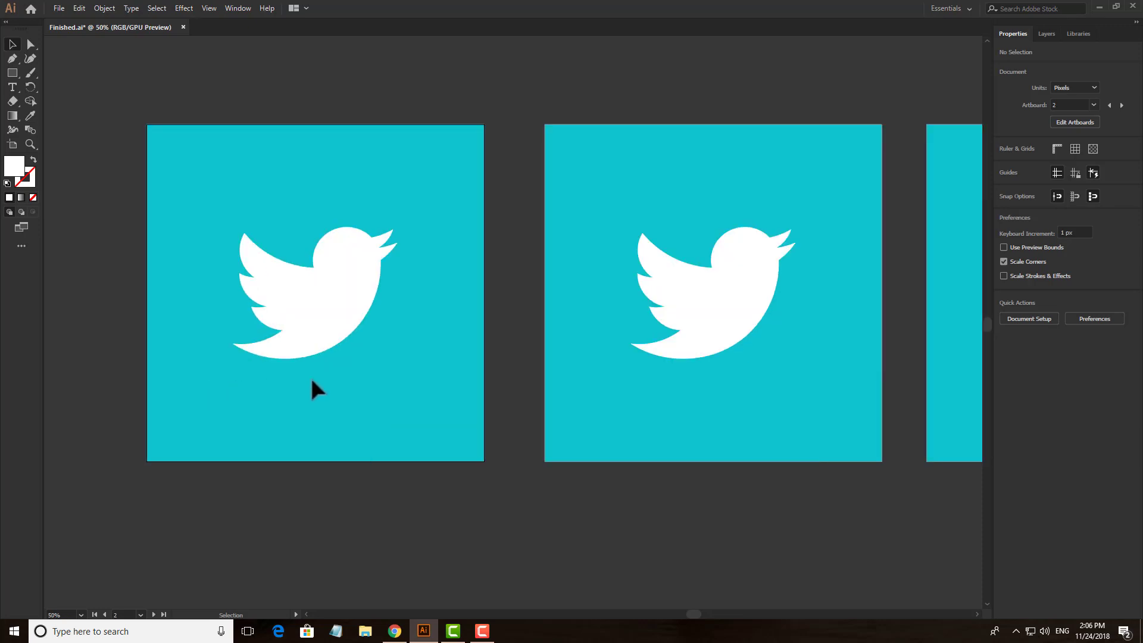
left_click(320, 297)
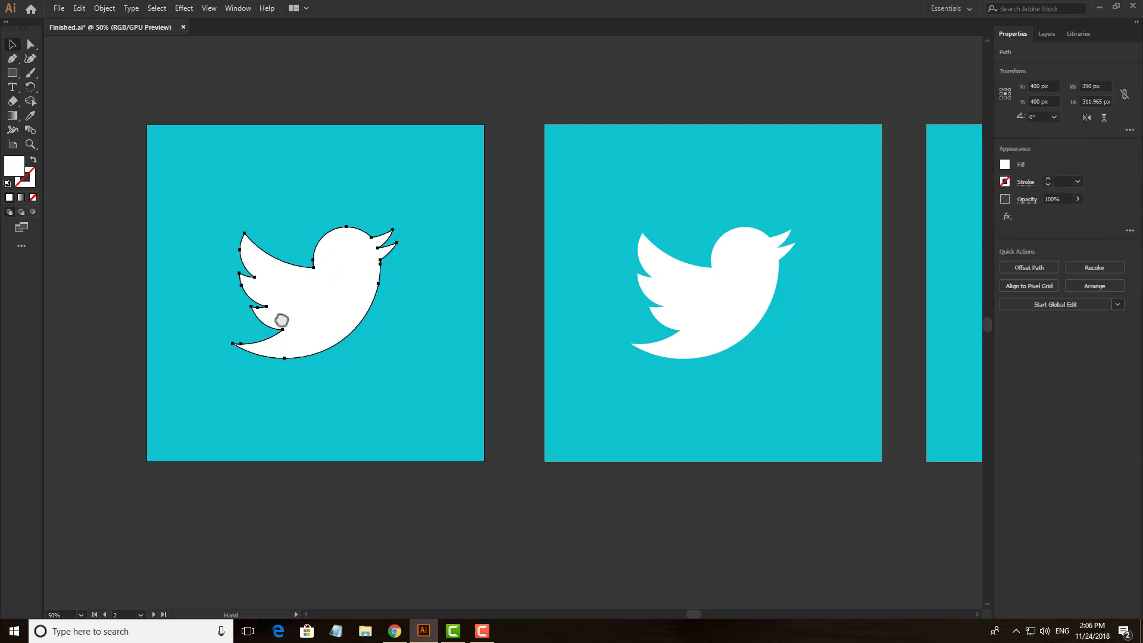
scroll(335, 318, "left", 2)
scroll(335, 322, "up", 2)
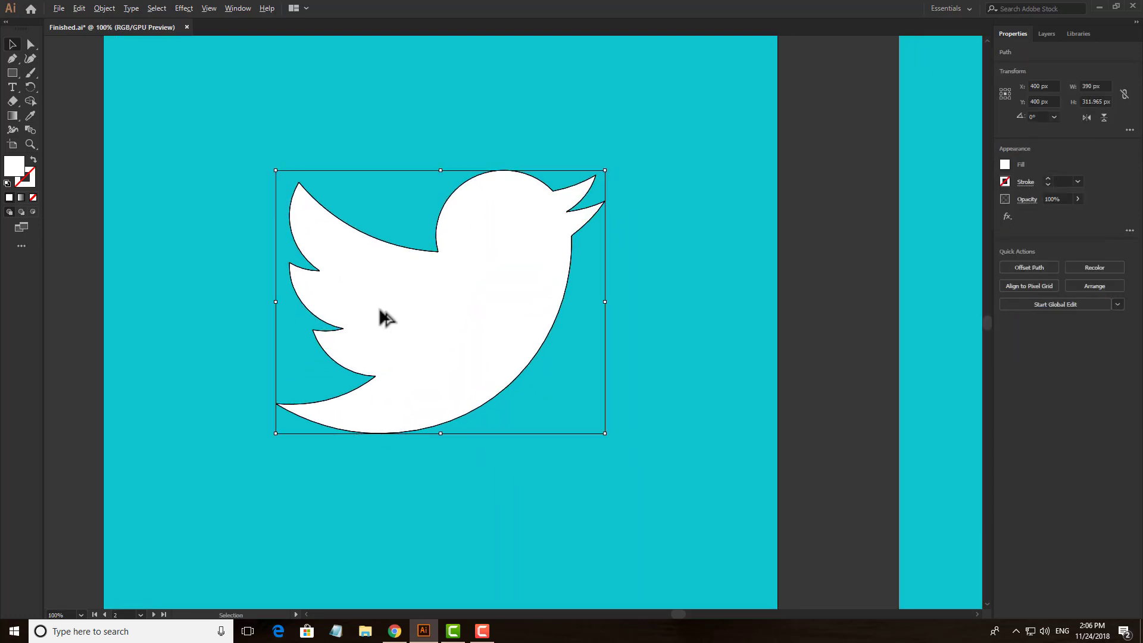
scroll(383, 316, "down", 1)
left_click(593, 256)
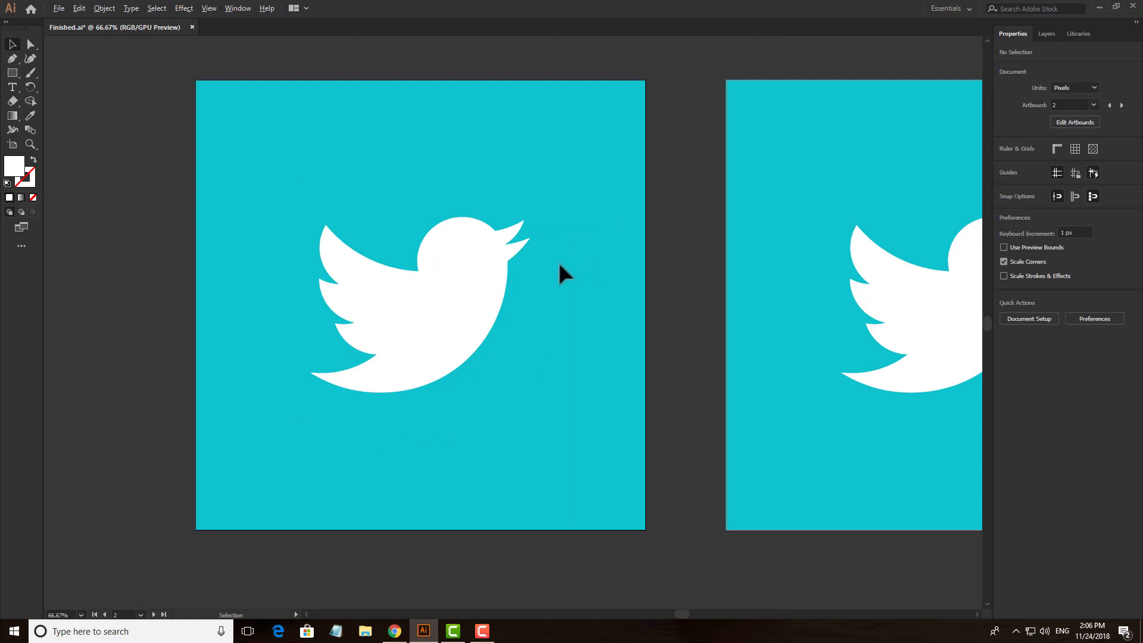
scroll(555, 267, "up", 1)
left_click_drag(553, 280, 588, 259)
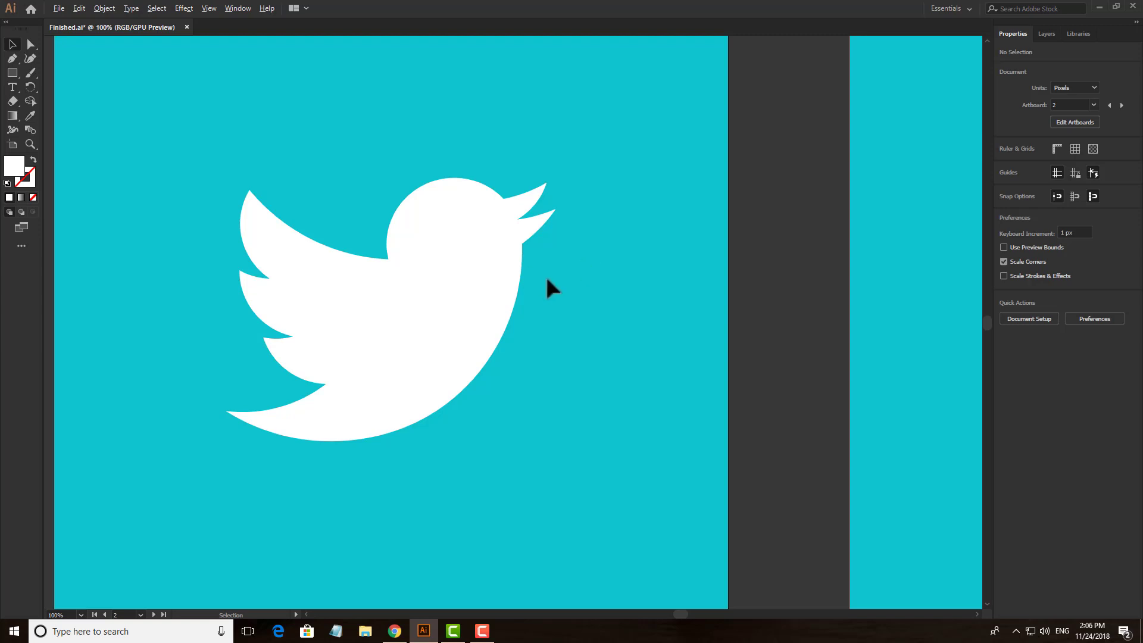
scroll(546, 279, "down", 1)
left_click(450, 285)
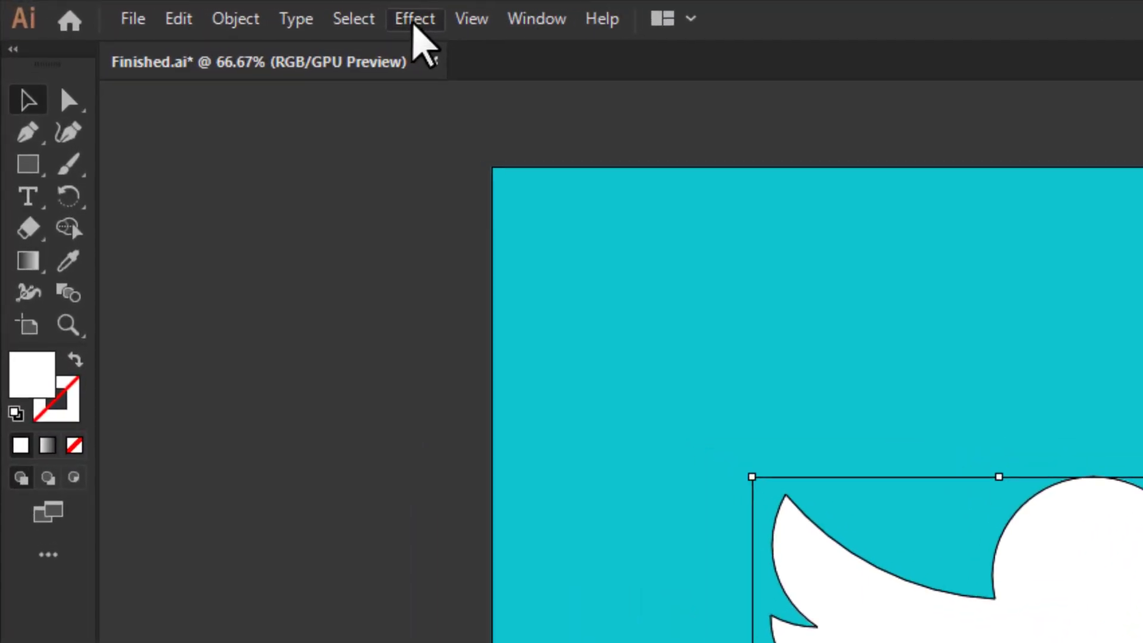
Open the fx effects list for the selected first bird to reach Stylize > Drop Shadow
left_click(338, 16)
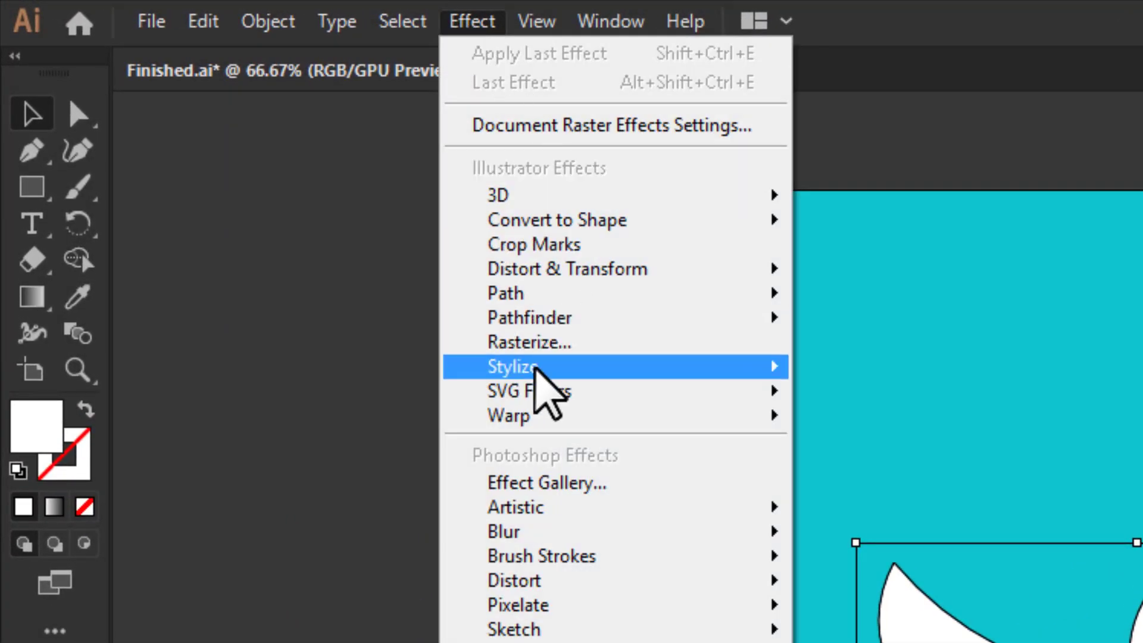
mouse_move(513, 366)
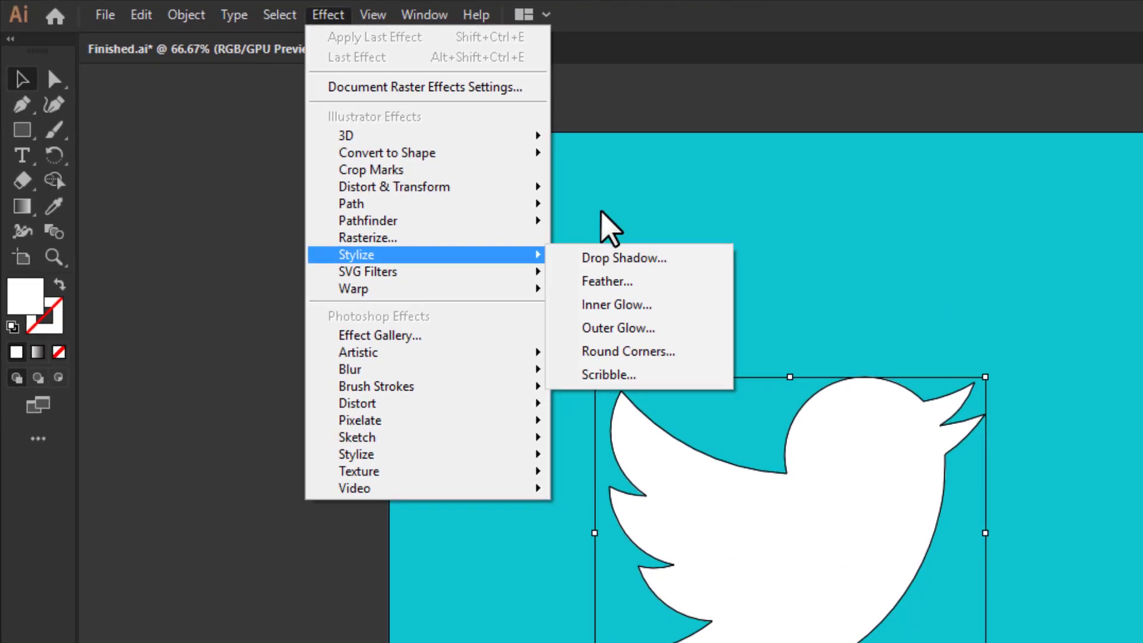
left_click(388, 179)
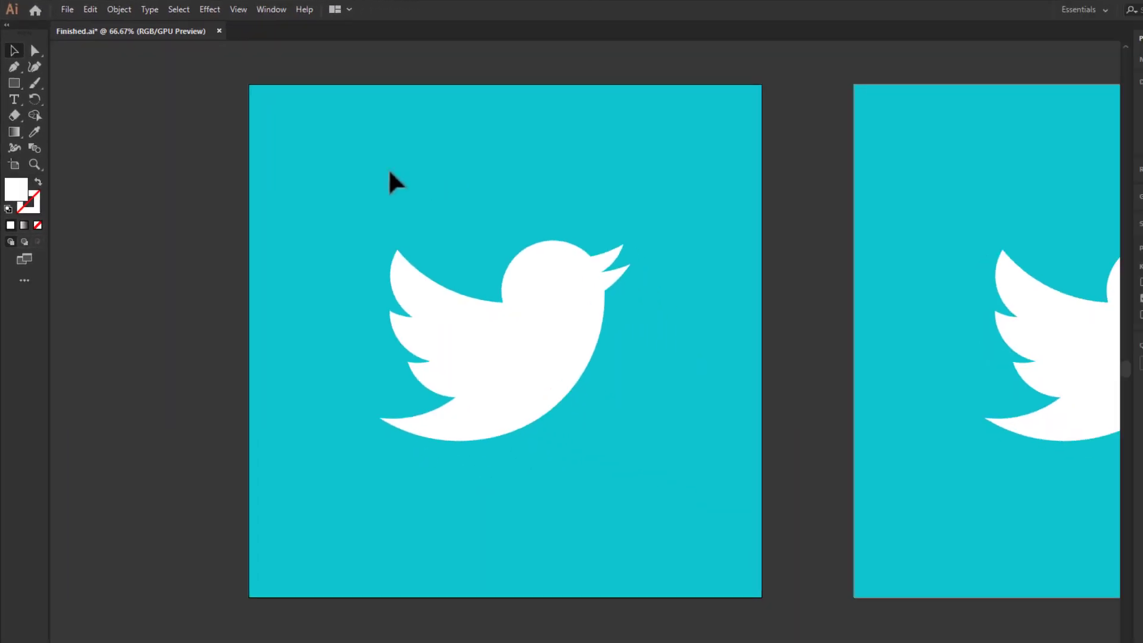
left_click(467, 306)
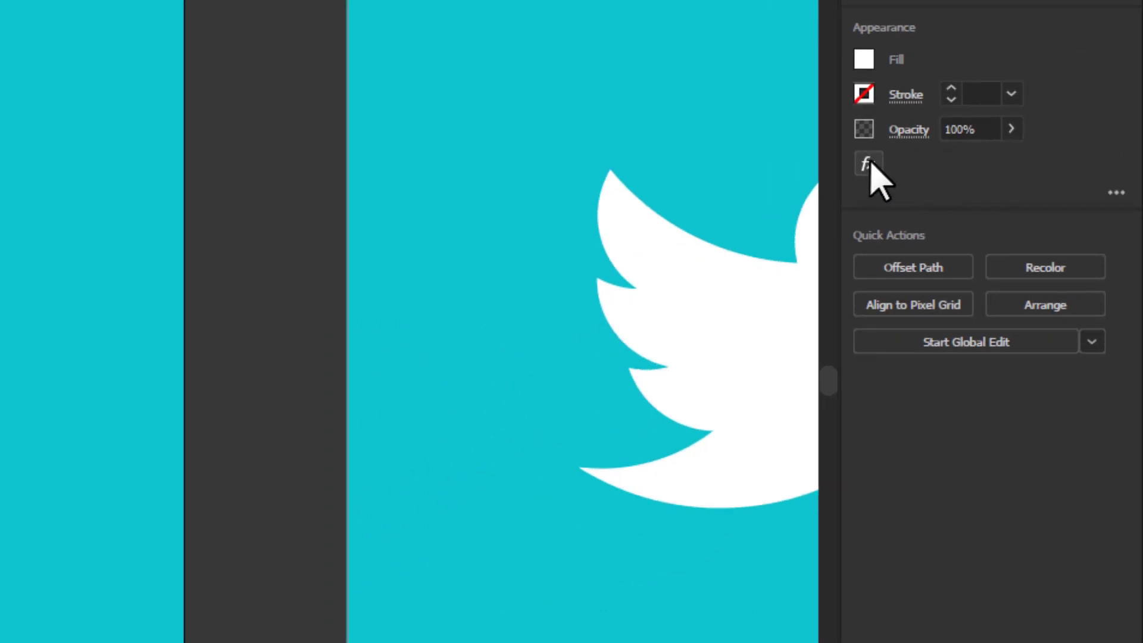
left_click(869, 163)
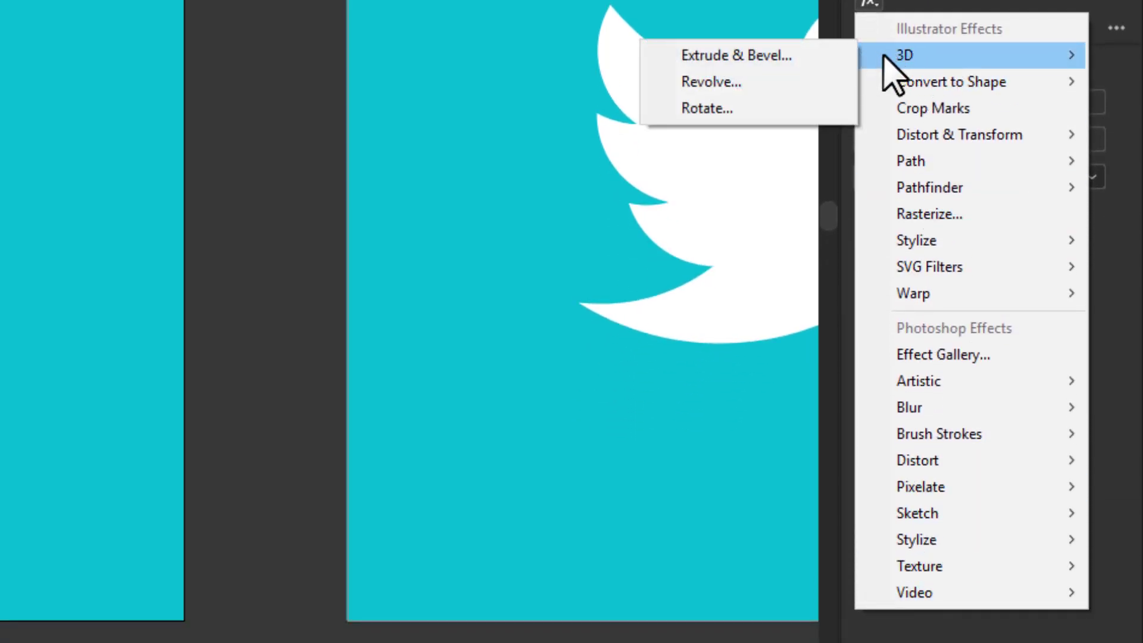
mouse_move(916, 241)
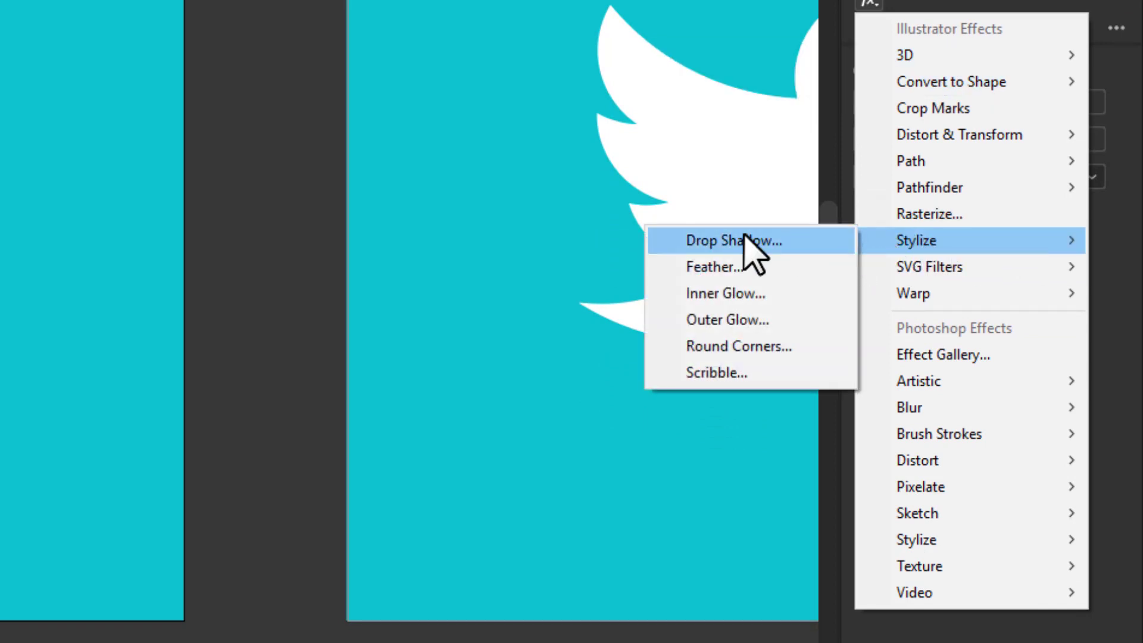
left_click(1134, 251)
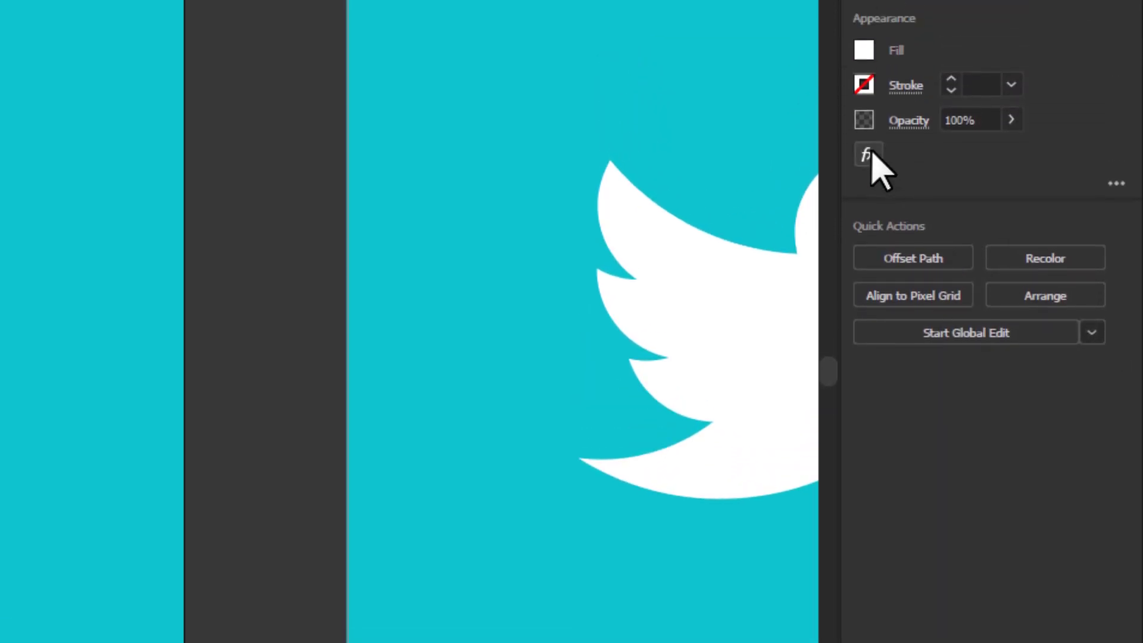
left_click(870, 156)
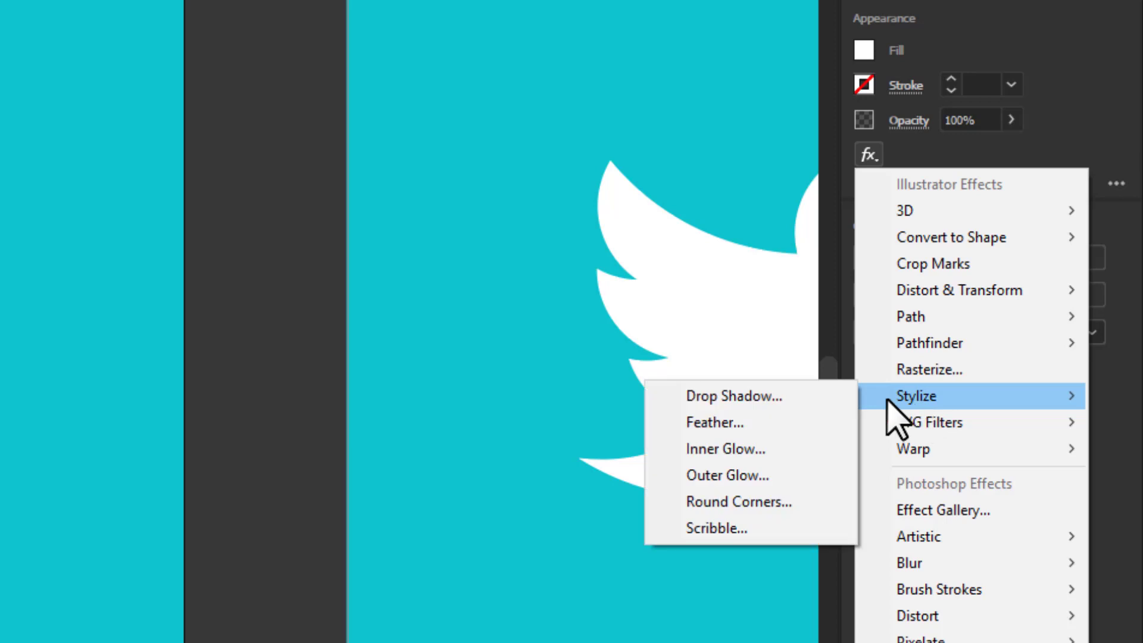
mouse_move(930, 388)
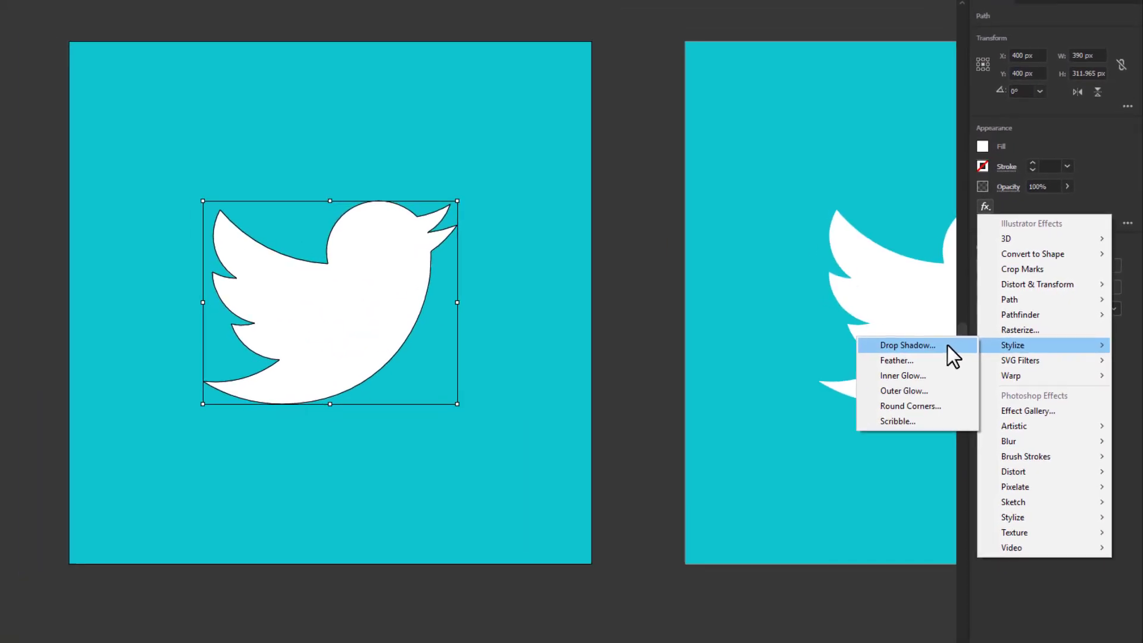
Open Drop Shadow and set X offset, Y offset and blur all to 1 px
left_click(909, 358)
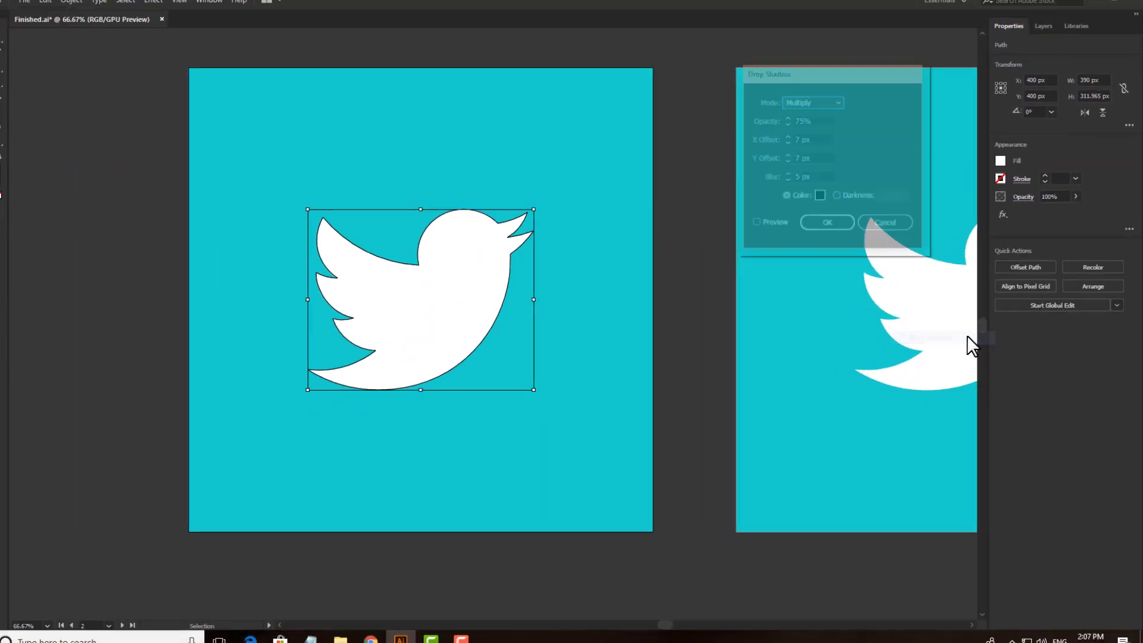
left_click_drag(784, 88, 628, 156)
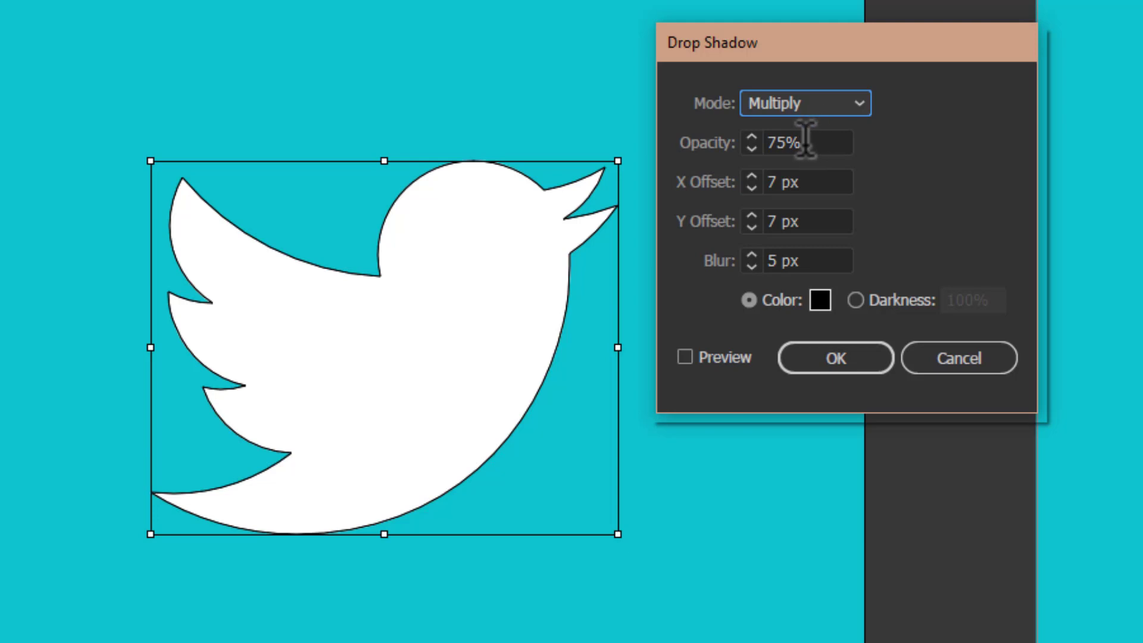
left_click(806, 178)
double_click(792, 181)
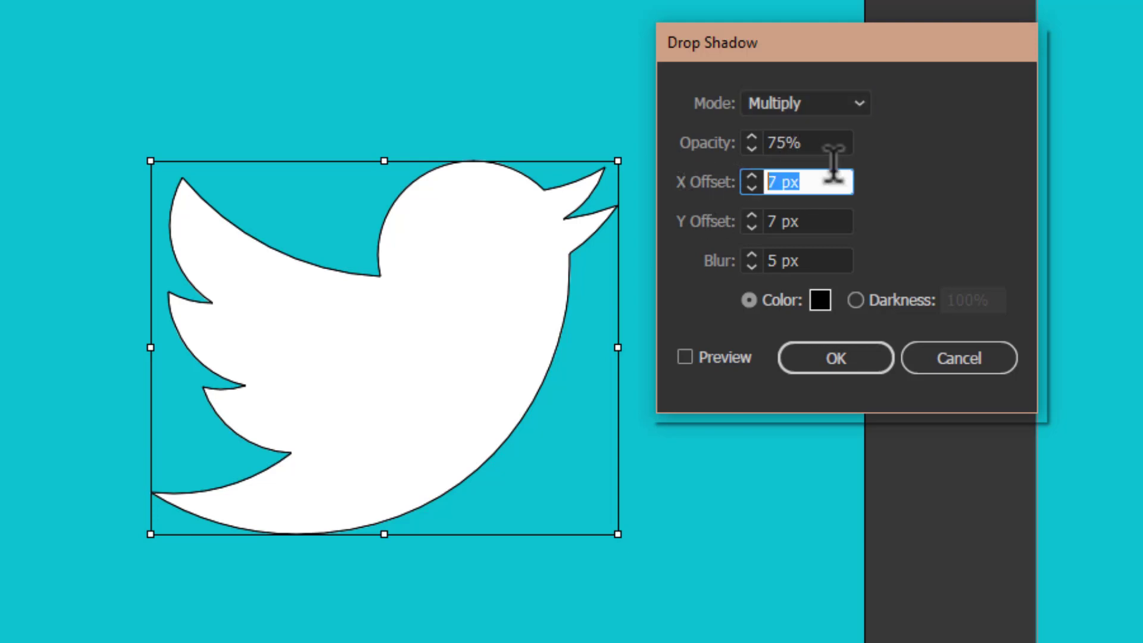
type("1")
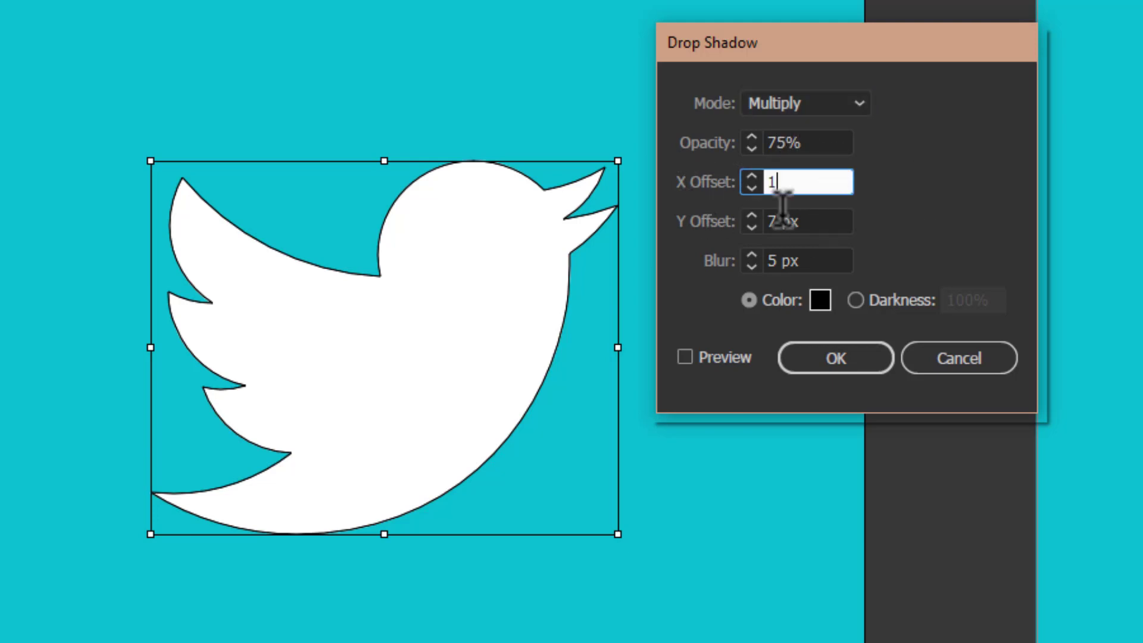
key("Tab")
type("1")
key("Tab")
type("1")
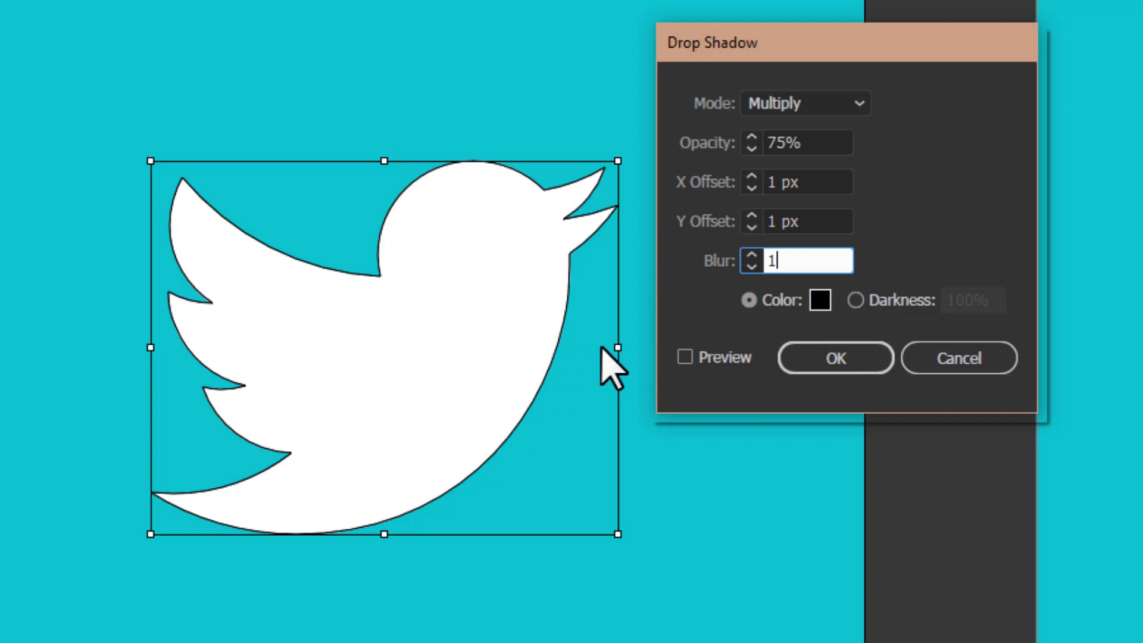
Preview the shadow, set its mode to Normal, and apply it to the bird
left_click(692, 363)
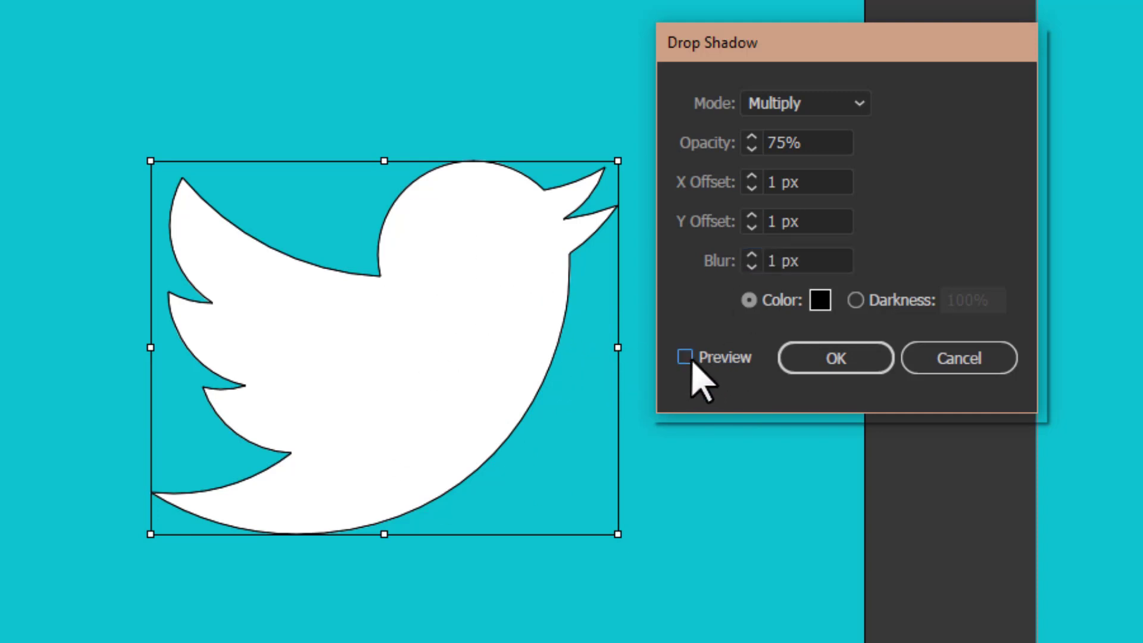
left_click(690, 360)
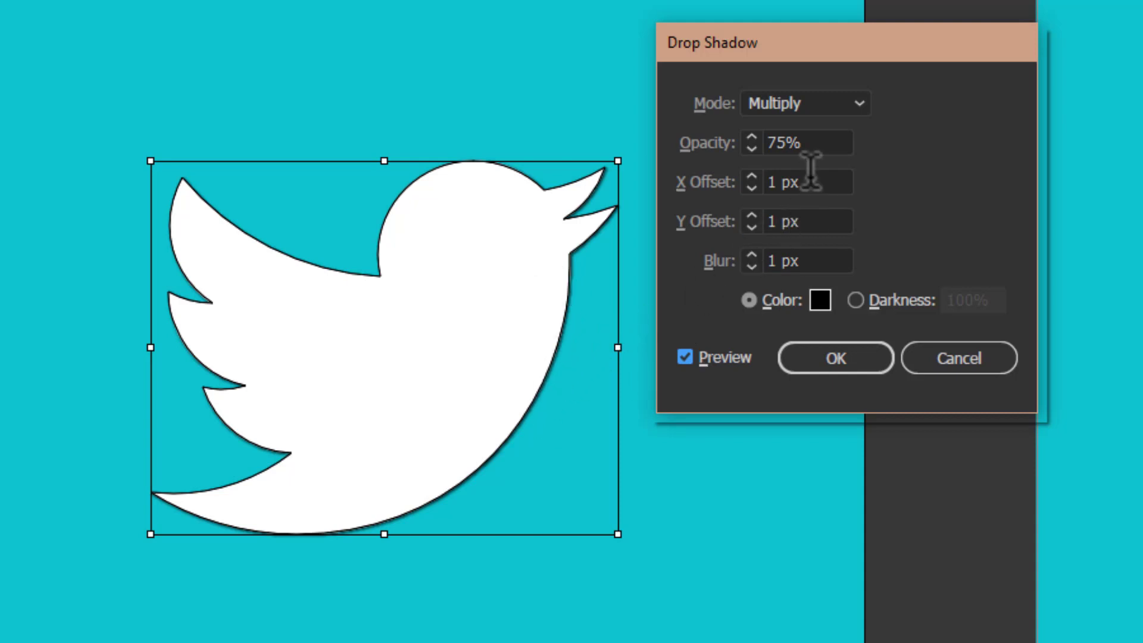
left_click(819, 106)
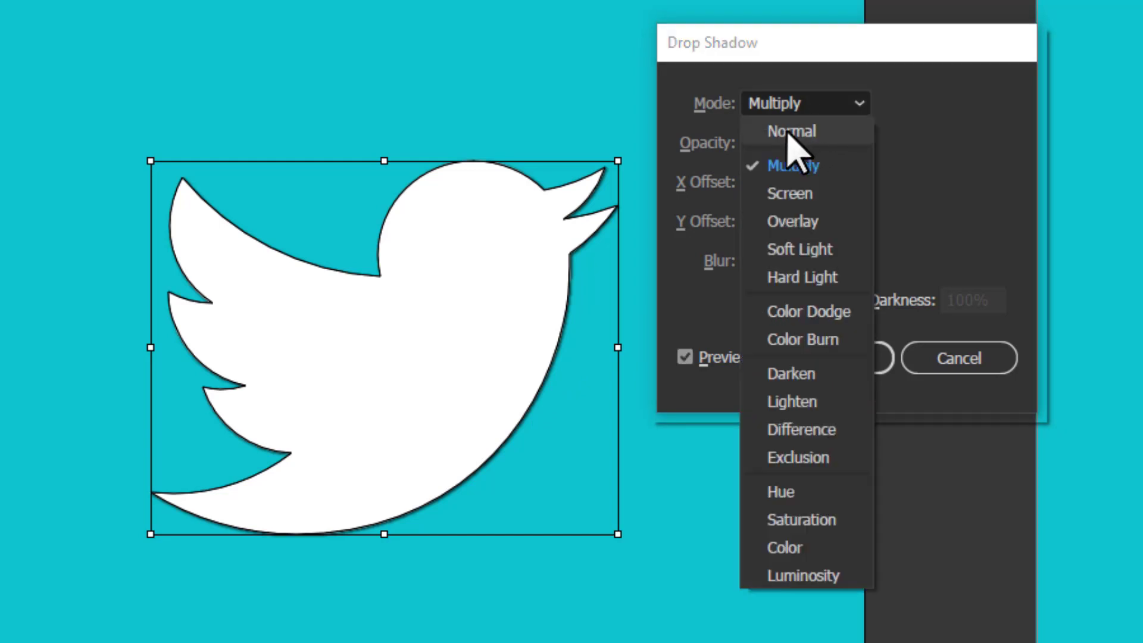
left_click(792, 132)
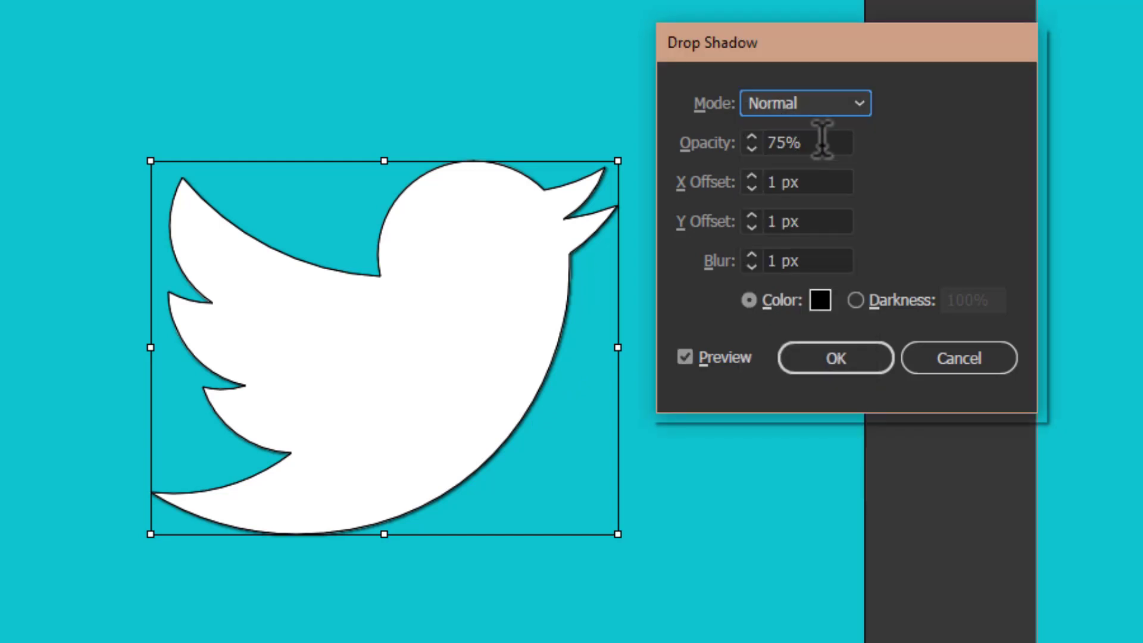
left_click(846, 357)
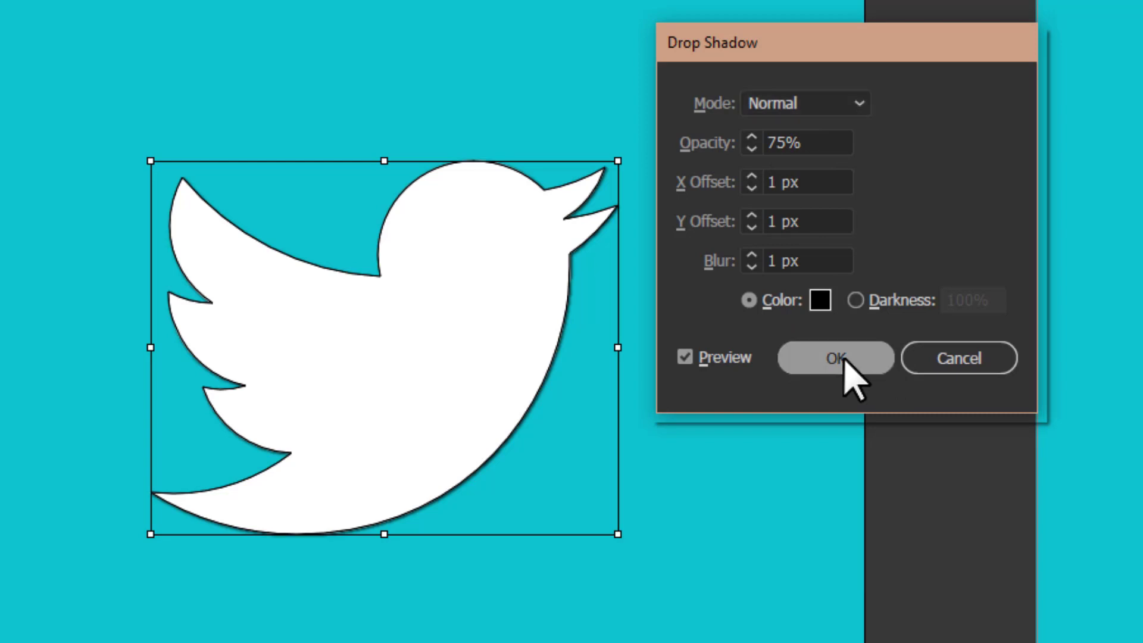
left_click(642, 394)
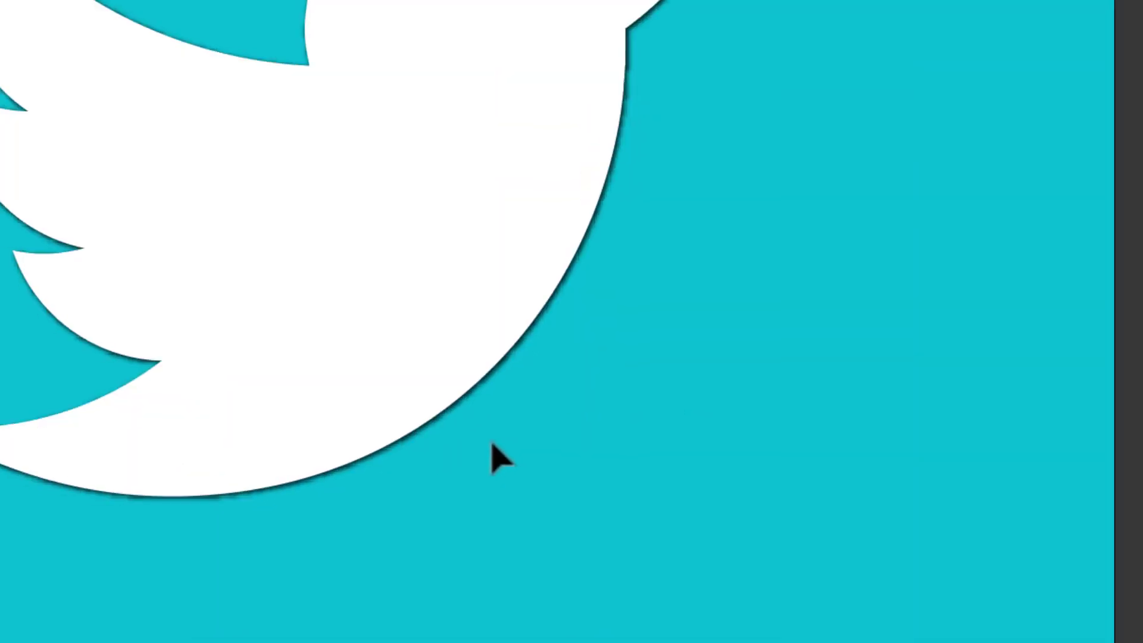
Compare the first bird with and without its drop shadow, ending with the shadow kept
key("ctrl+minus")
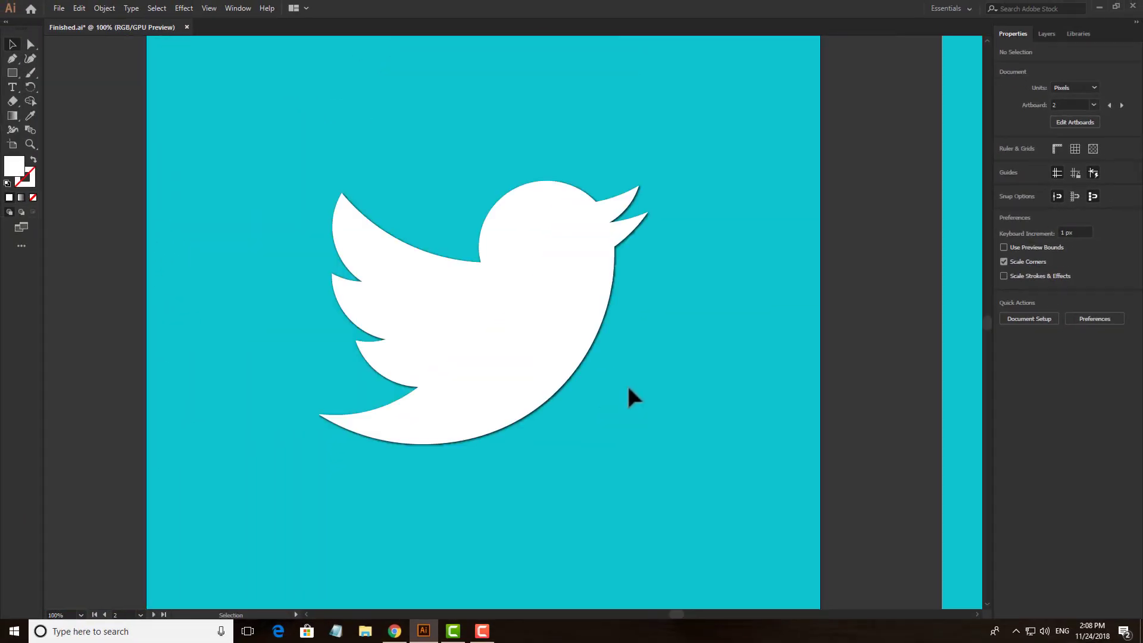
key("ctrl+a")
key("ctrl+x")
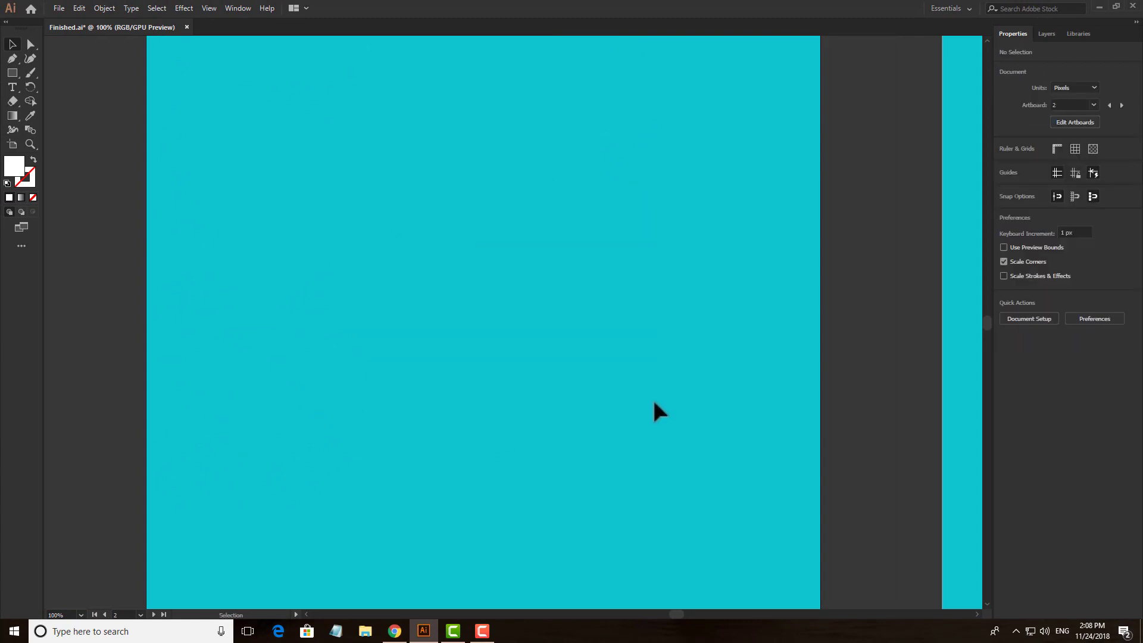
key("ctrl+v")
left_click(689, 402)
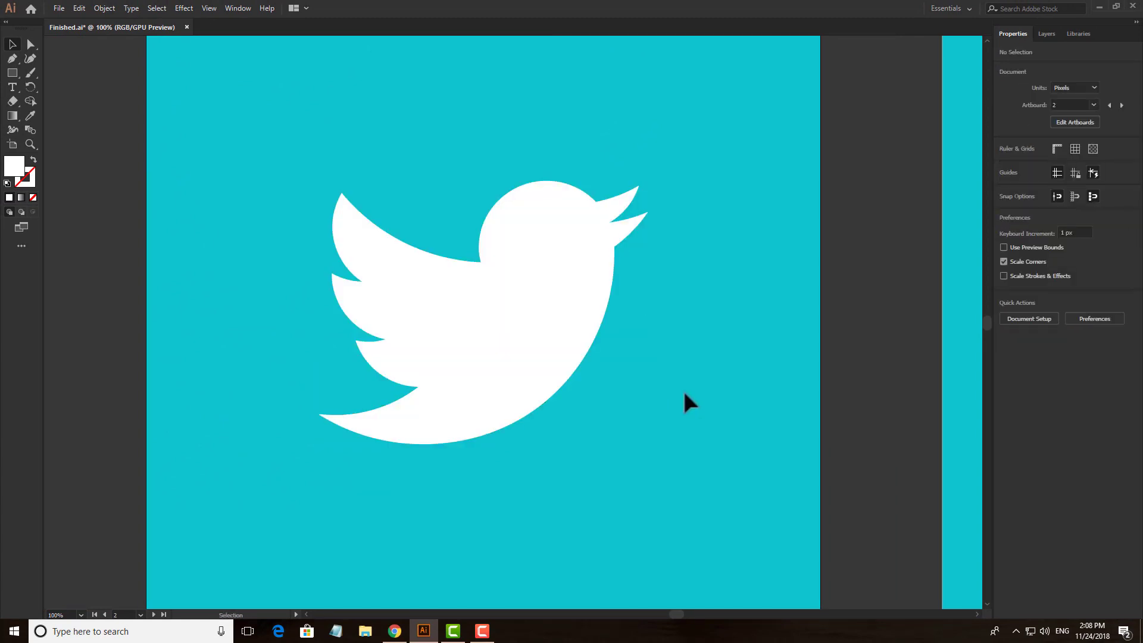
key("ctrl+a")
key("ctrl+x")
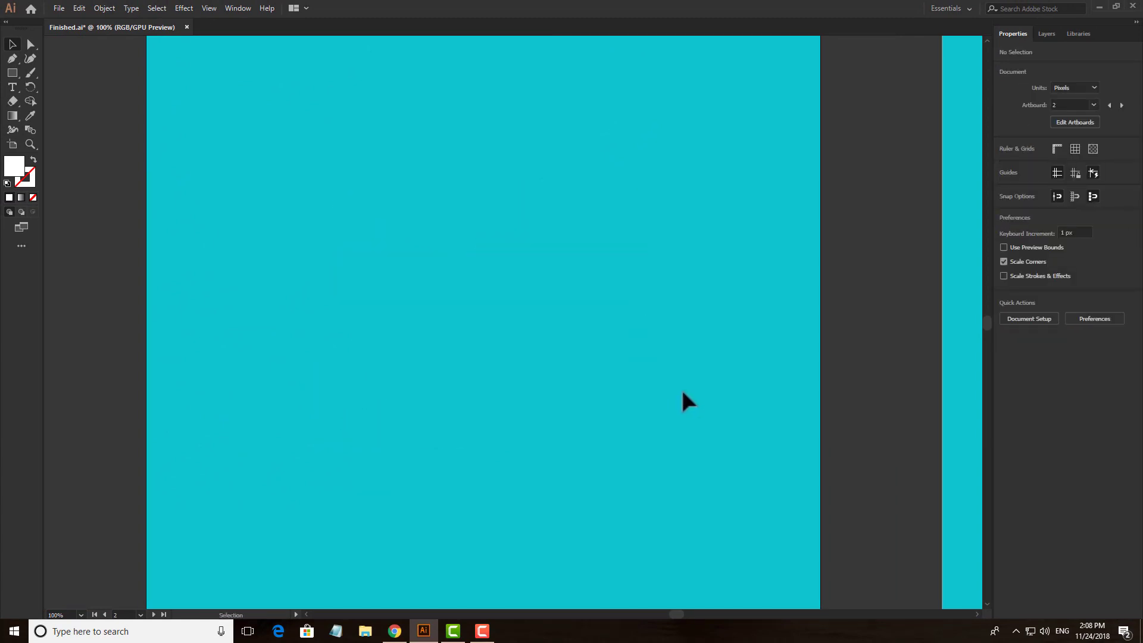
key("ctrl+v")
left_click(624, 383)
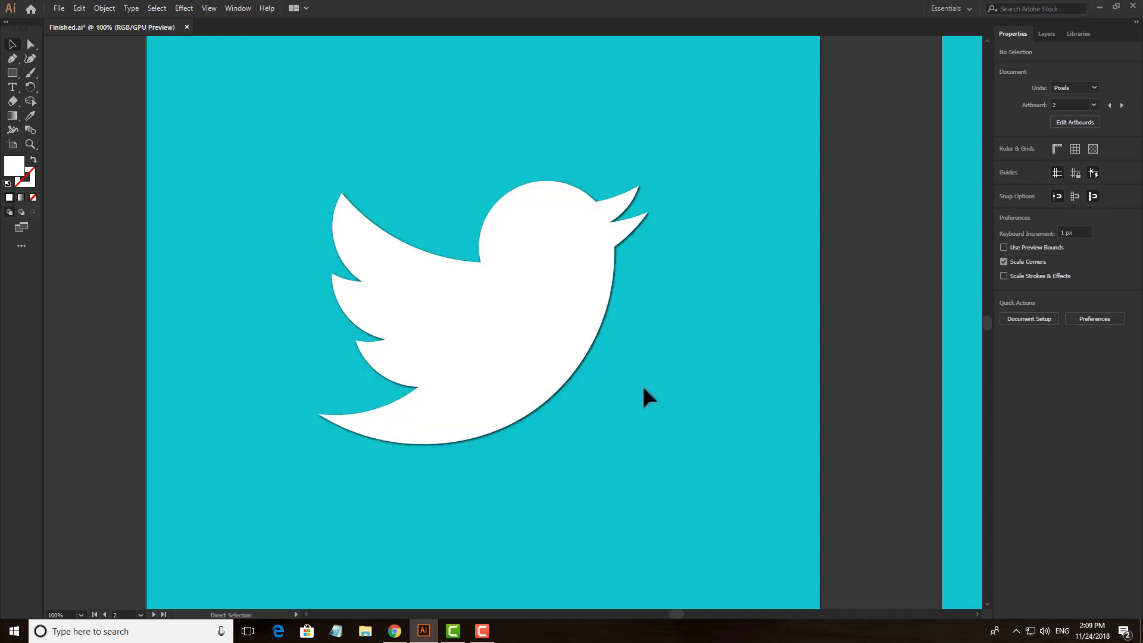
key("ctrl+a")
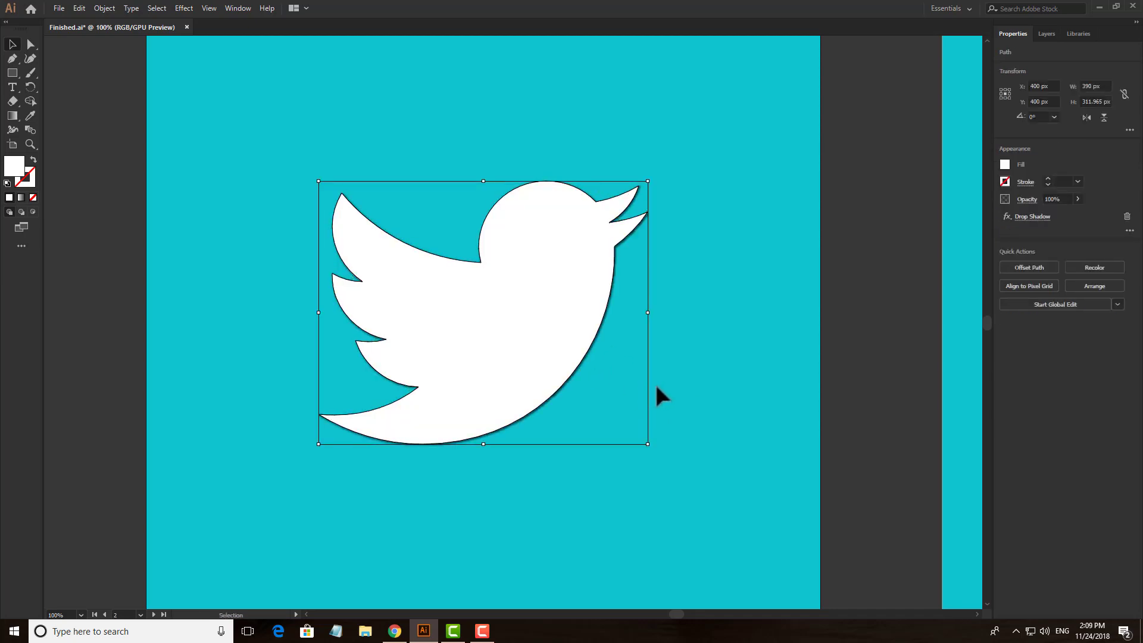
Zoom out and pan so the shadowed bird sits beside the neighbouring plain bird
scroll(656, 387, "up", 2, "alt")
left_click(751, 361)
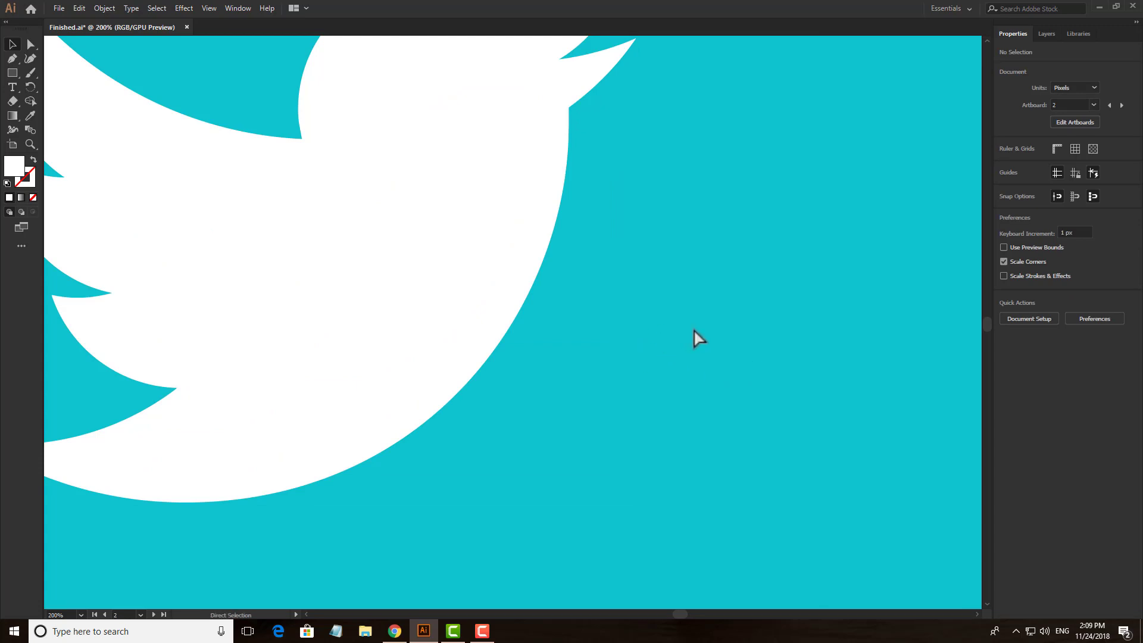
key("ctrl+a")
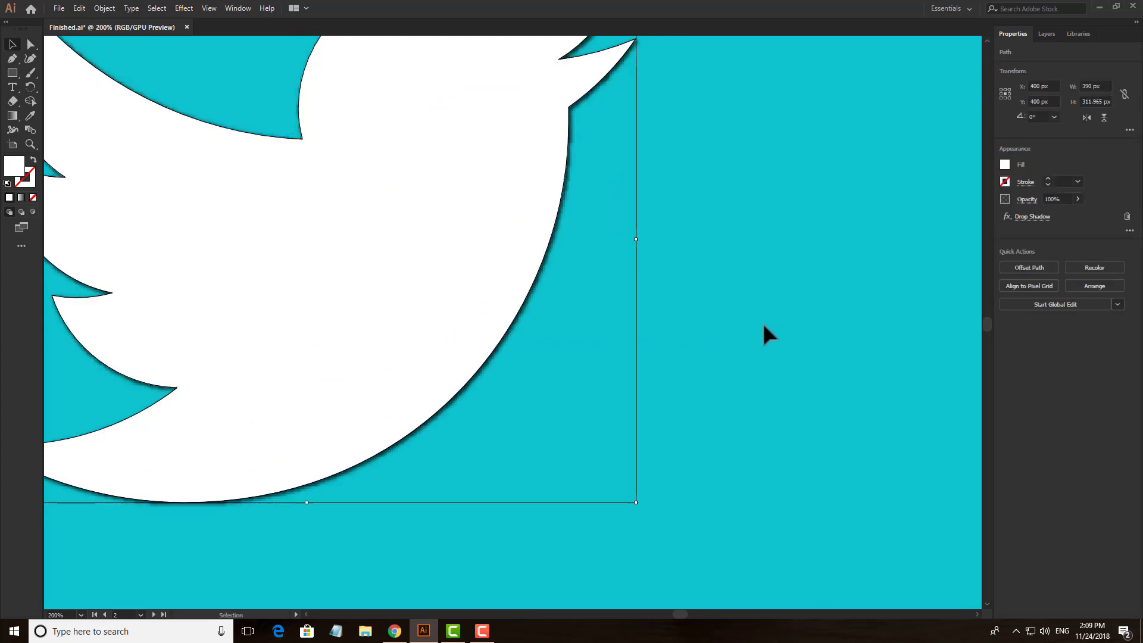
scroll(765, 328, "down", 2)
scroll(748, 347, "down", 2, "alt")
left_click(751, 348)
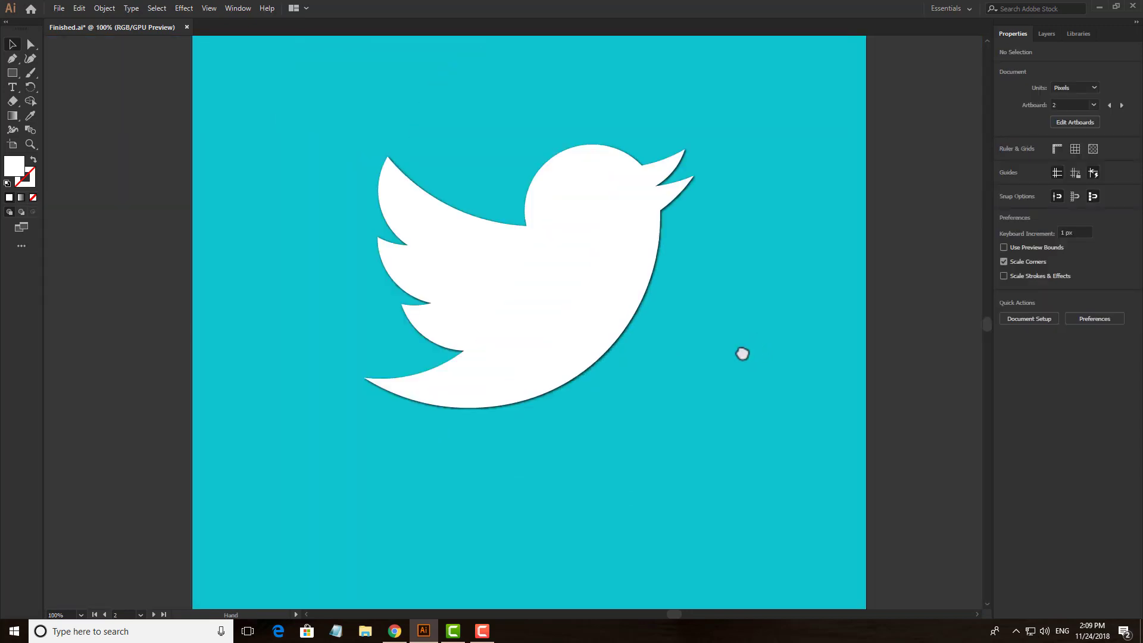
left_click_drag(743, 354, 601, 395)
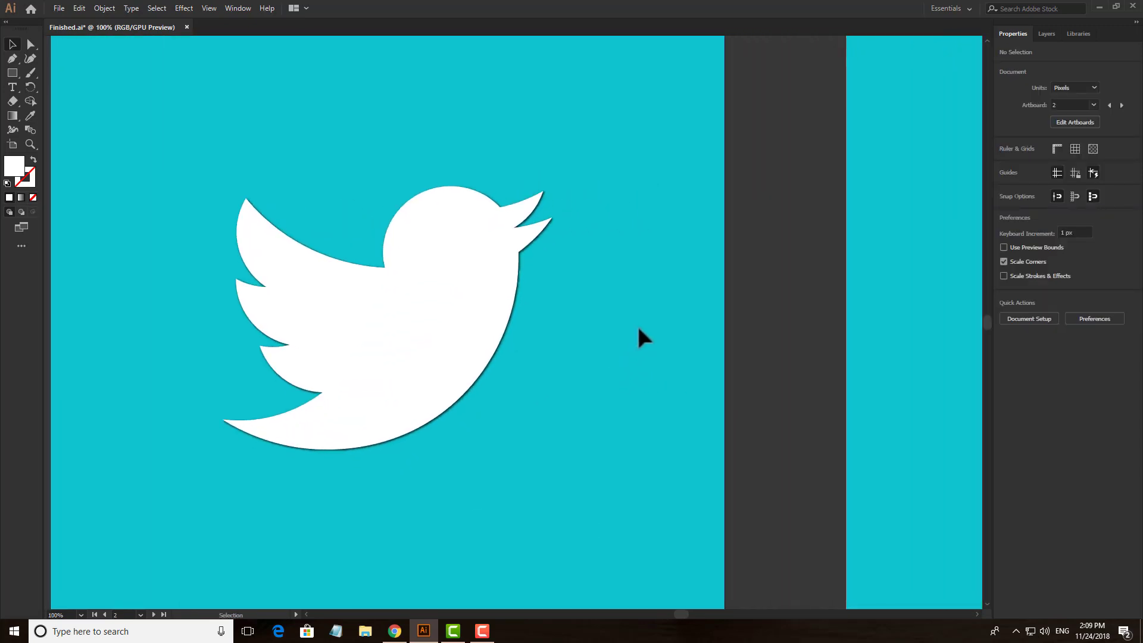
scroll(643, 336, "down", 1, "alt")
left_click_drag(645, 332, 437, 280)
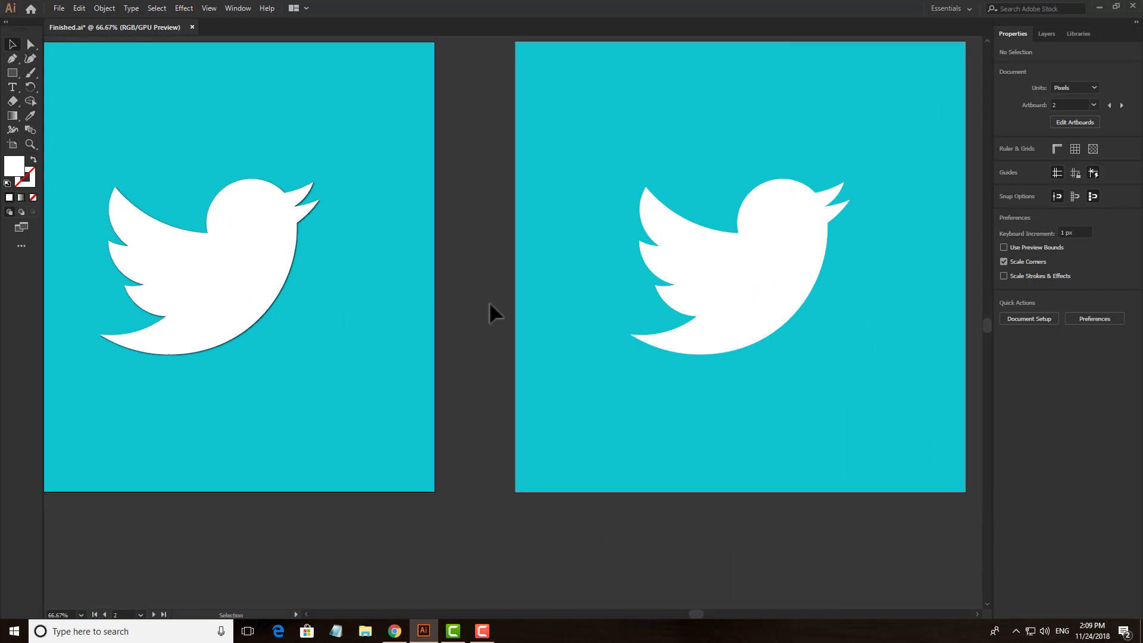
Duplicate the third artboard's plain white bird straight down onto the pasteboard below it
left_click_drag(383, 296, 635, 321)
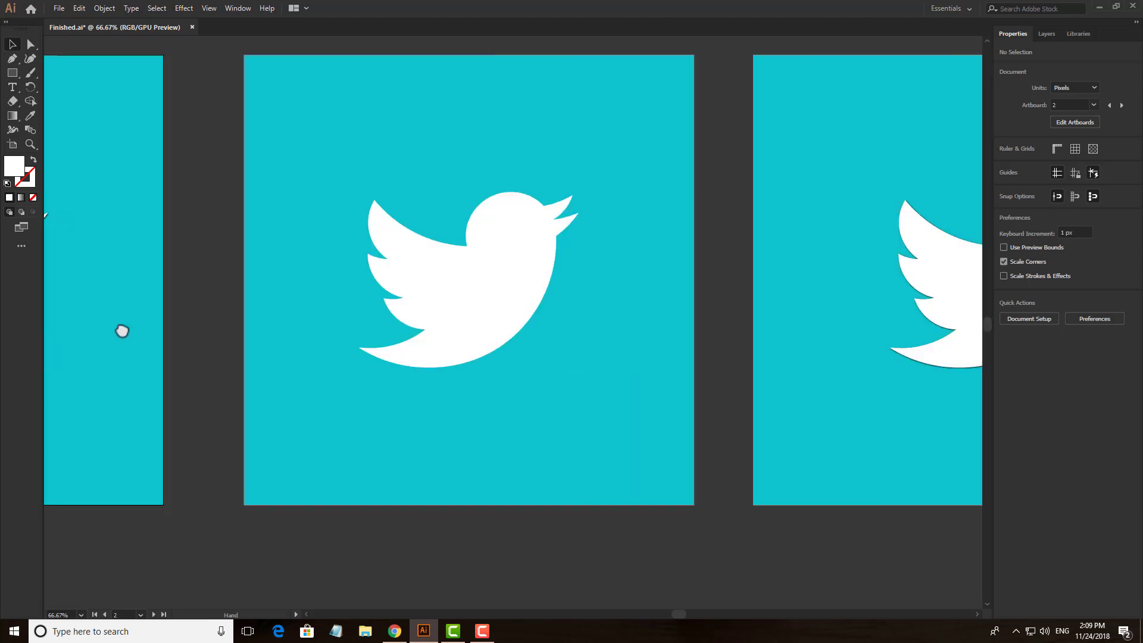
left_click_drag(242, 343, 177, 321)
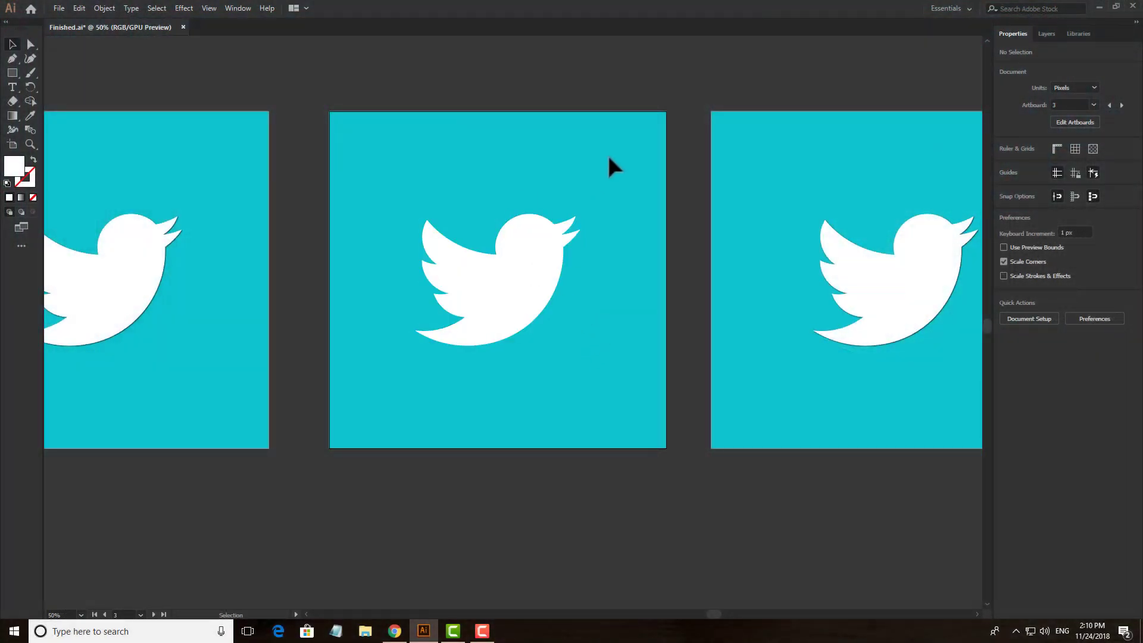
left_click(528, 301)
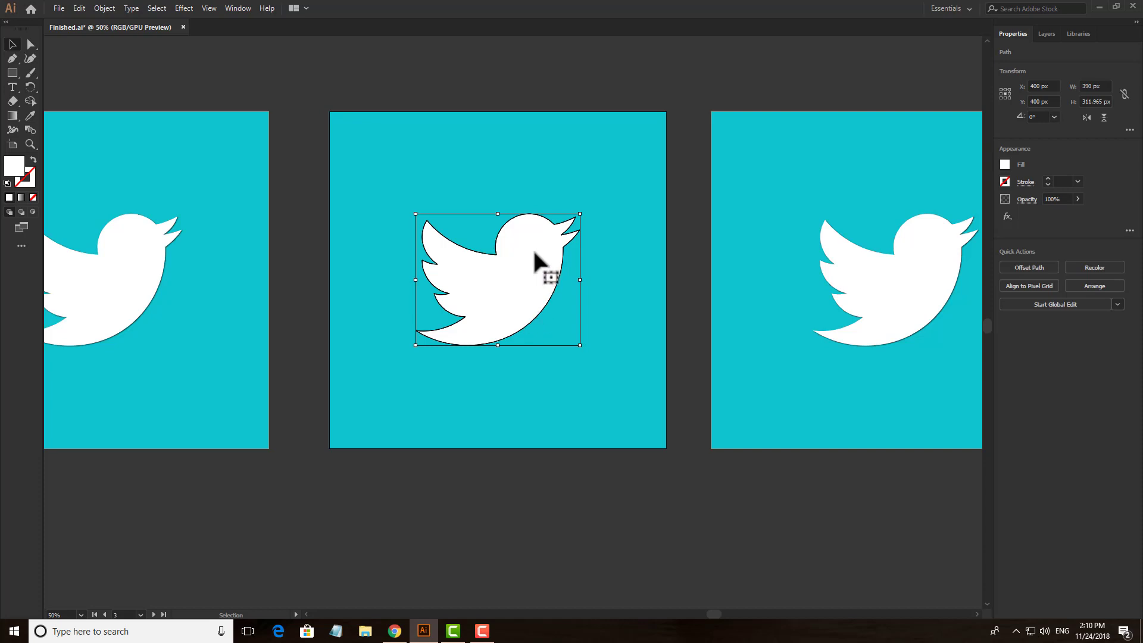
left_click_drag(534, 253, 544, 512)
scroll(545, 504, "down", 1)
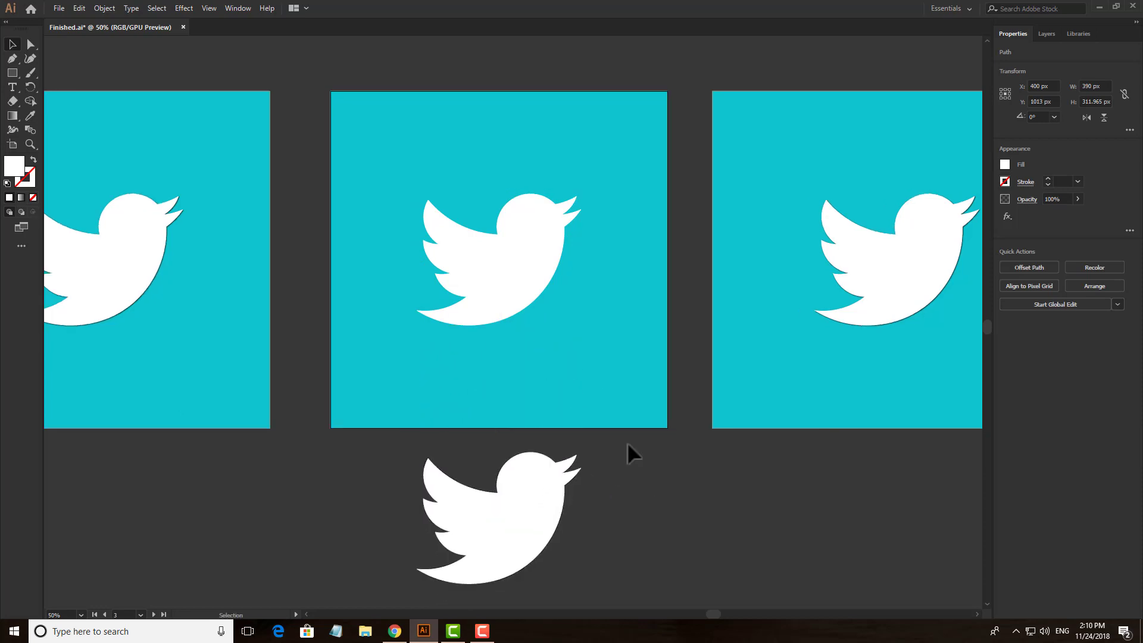
left_click(510, 229)
scroll(510, 230, "up", 1)
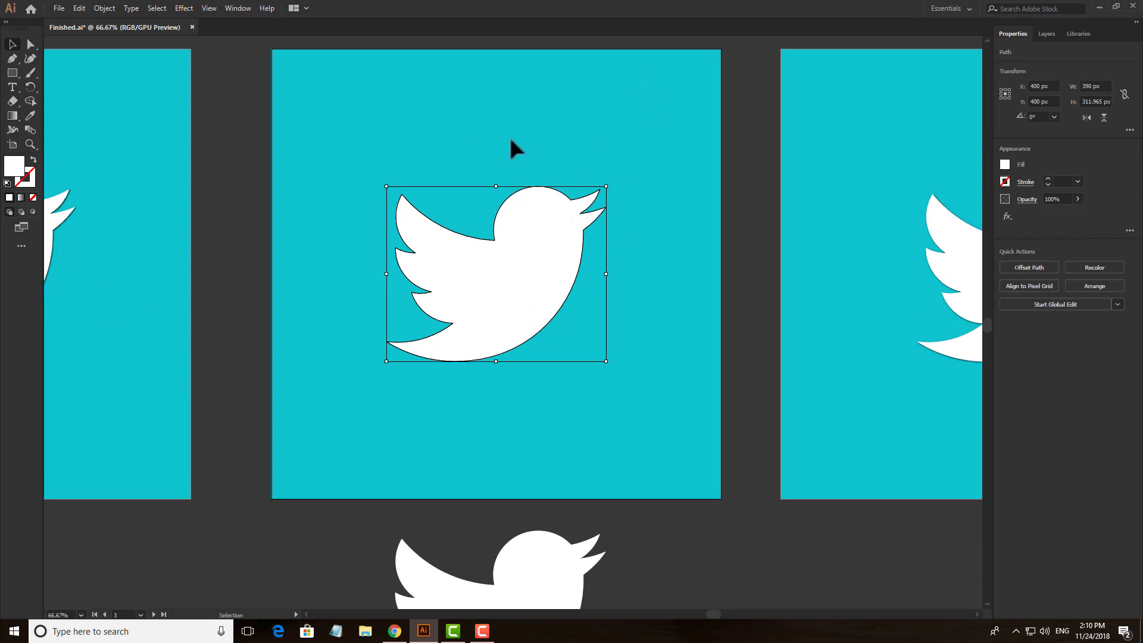
key("i")
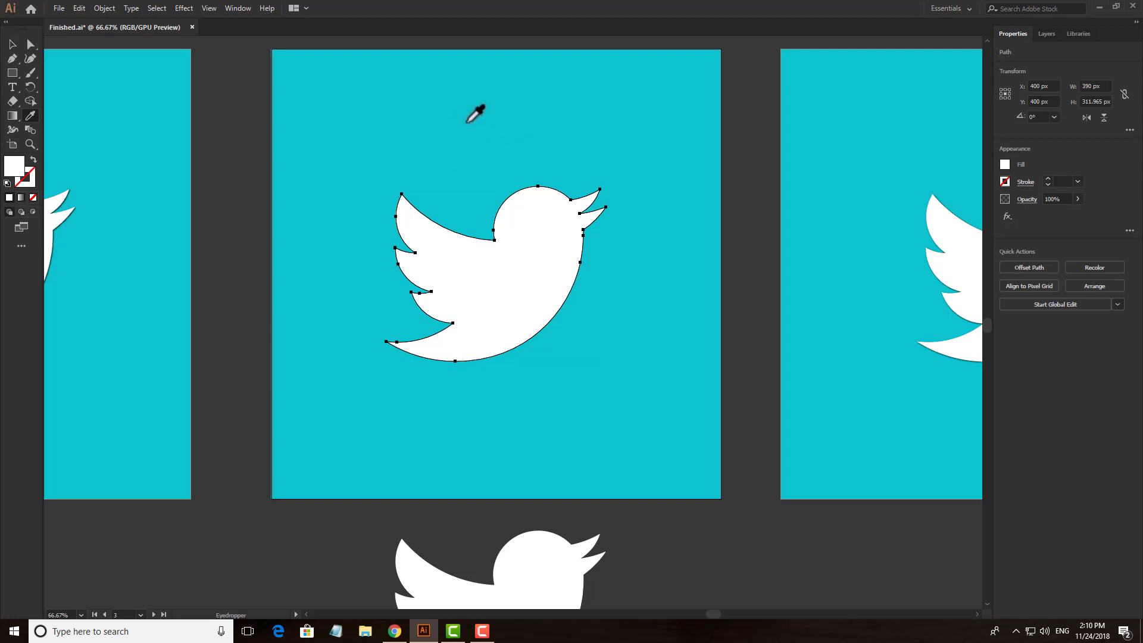
Fill the bird with the background teal sampled by the eyedropper
left_click(473, 126)
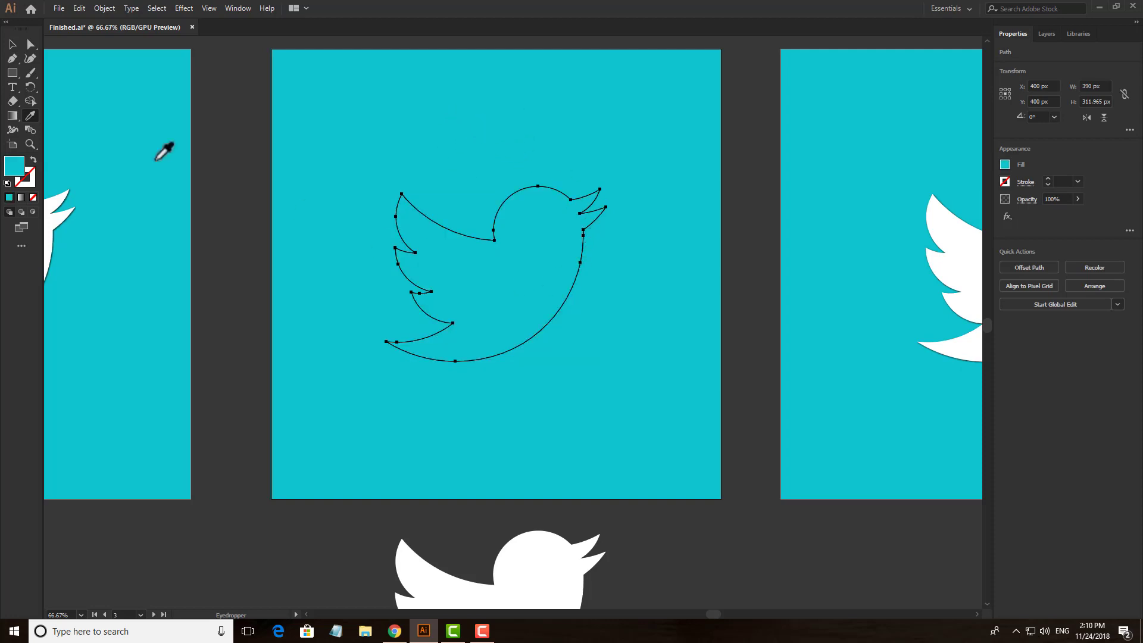
key("v")
left_click(492, 142)
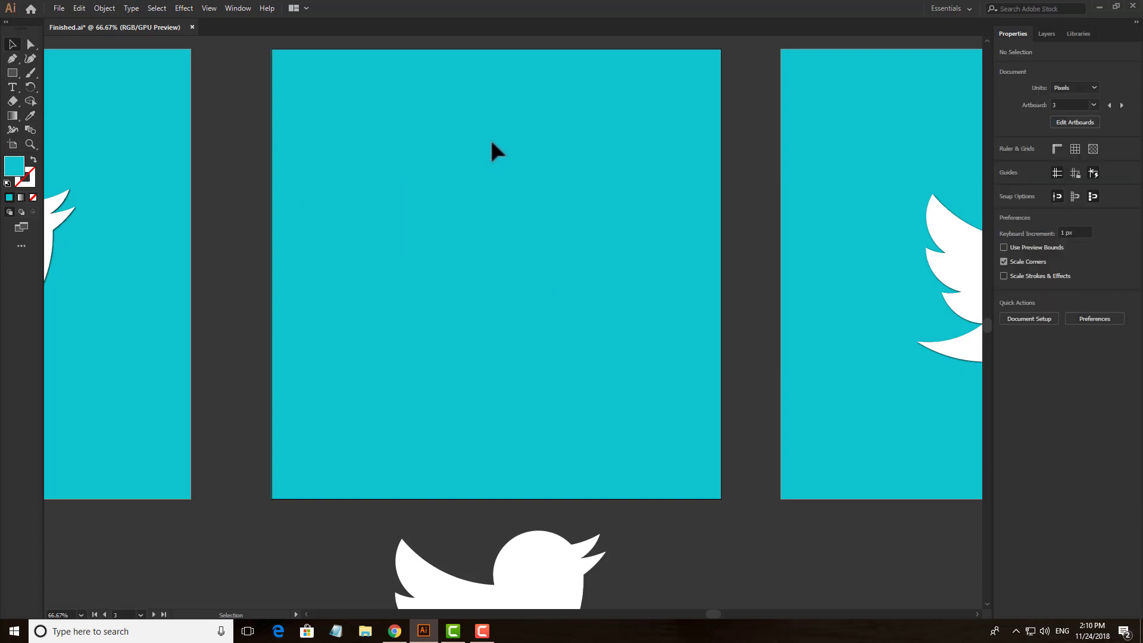
left_click(572, 278)
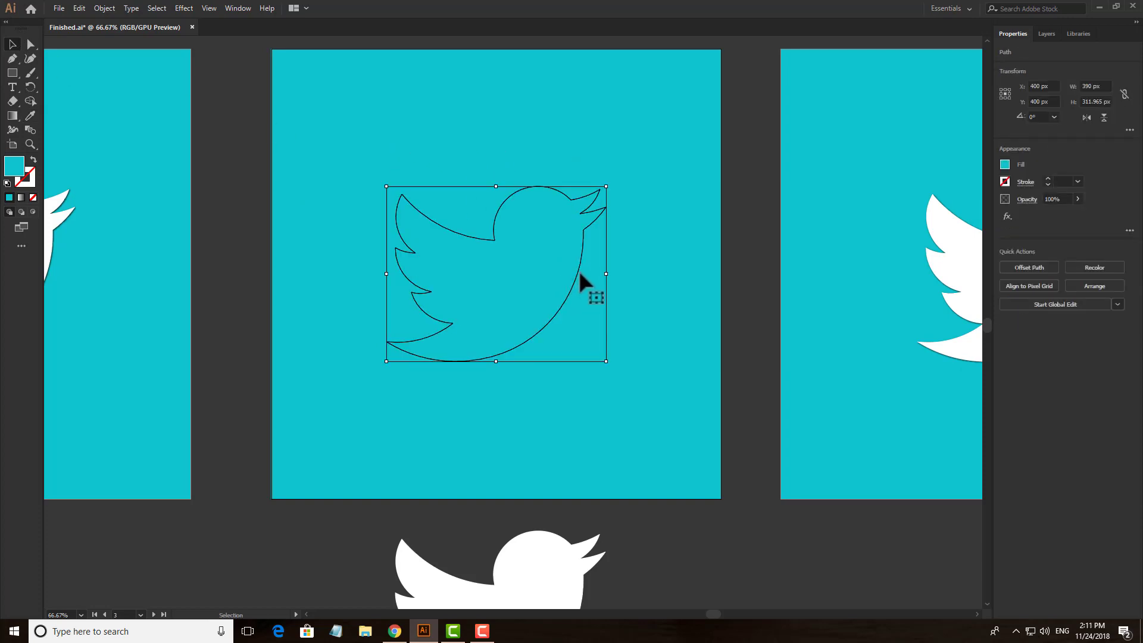
scroll(585, 260, "up", 2)
scroll(581, 252, "down", 2)
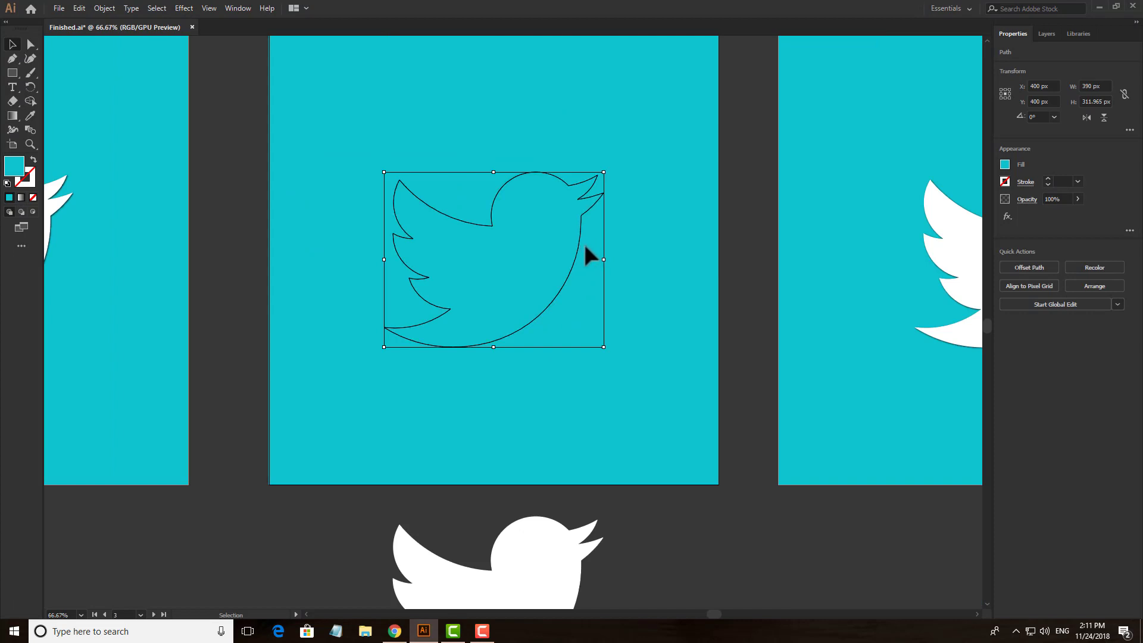
scroll(584, 241, "up", 1)
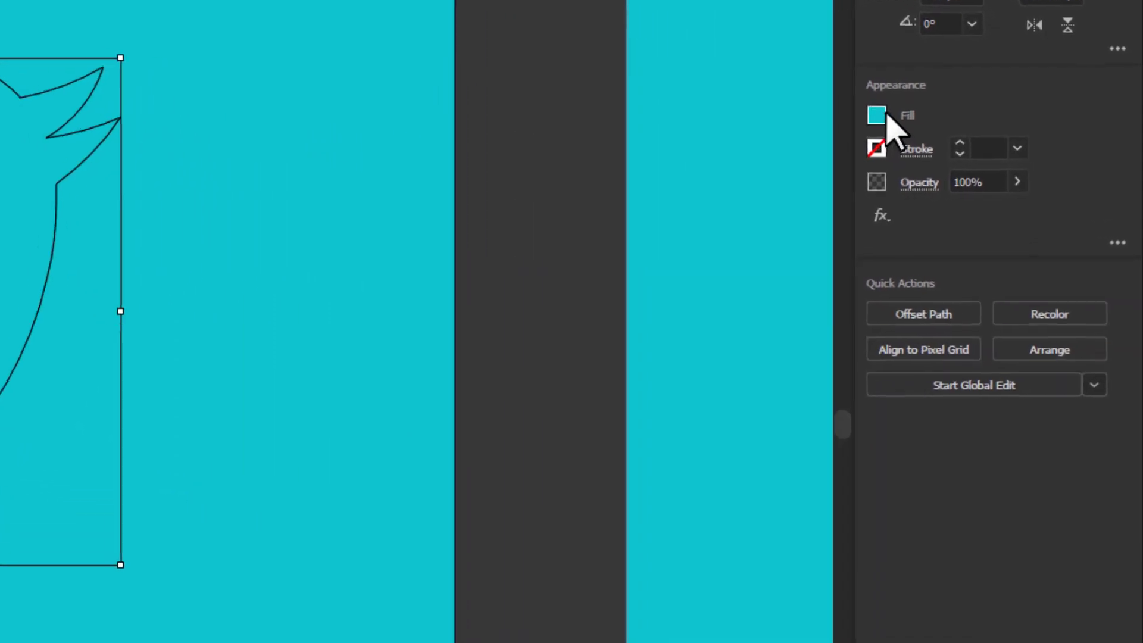
Darken the bird's HSB fill to H 183.31°, S 92.61%, B 69.02%
left_click(791, 81)
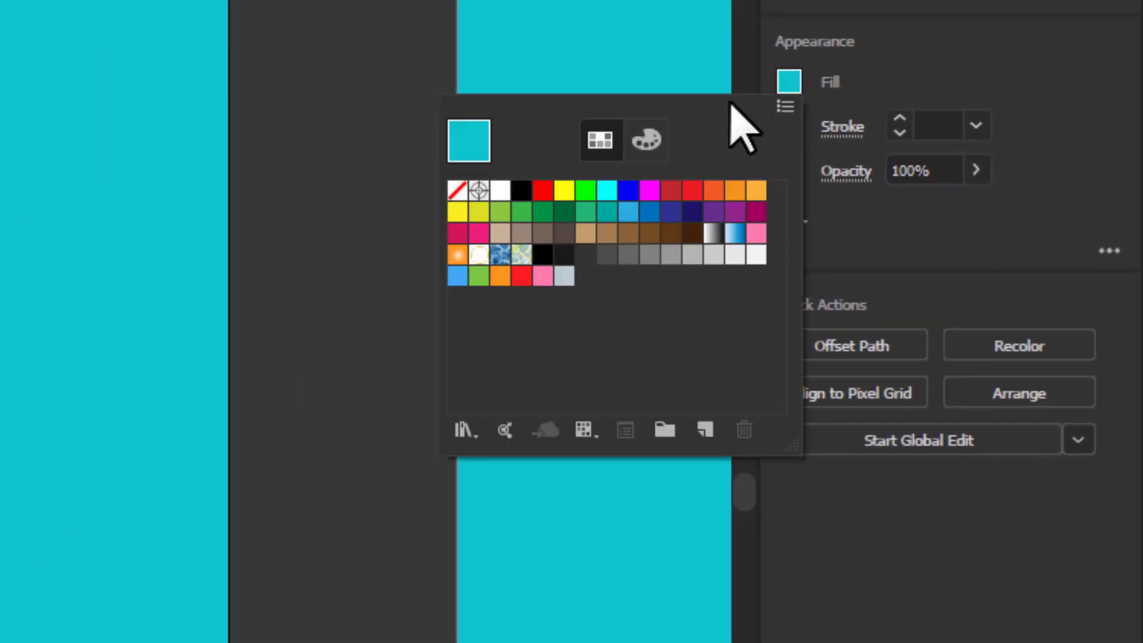
left_click(646, 143)
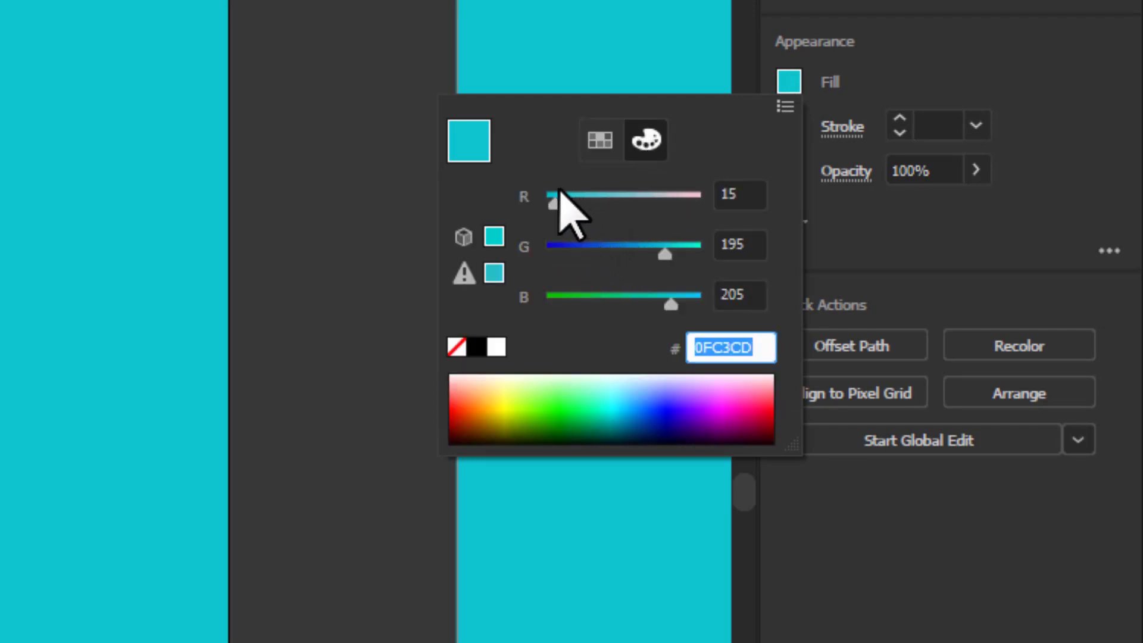
left_click(785, 107)
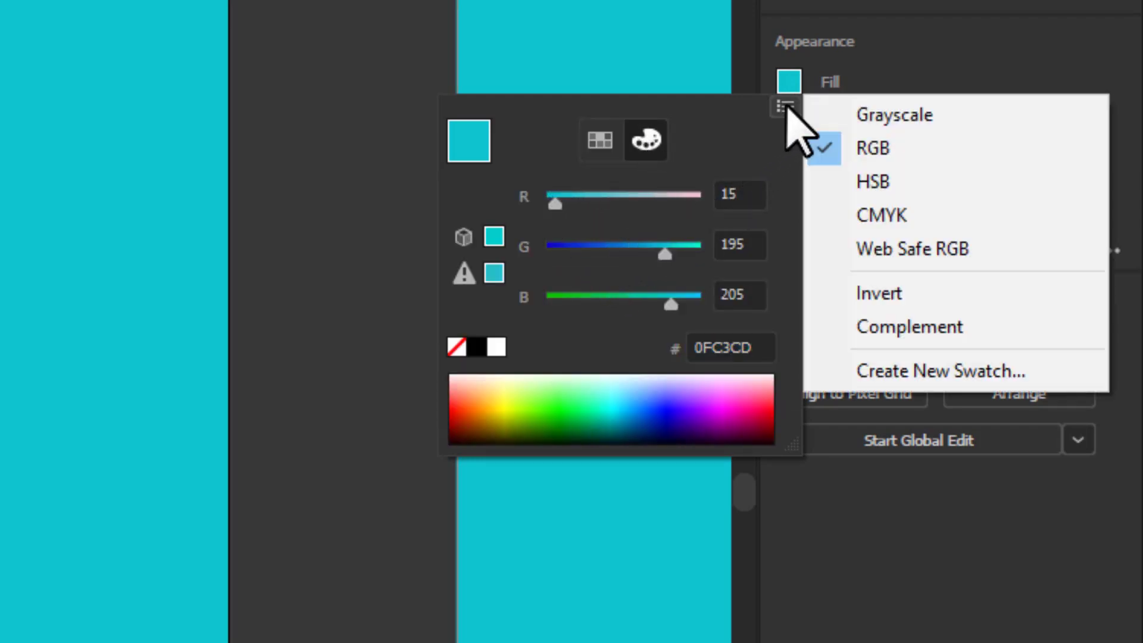
left_click(860, 182)
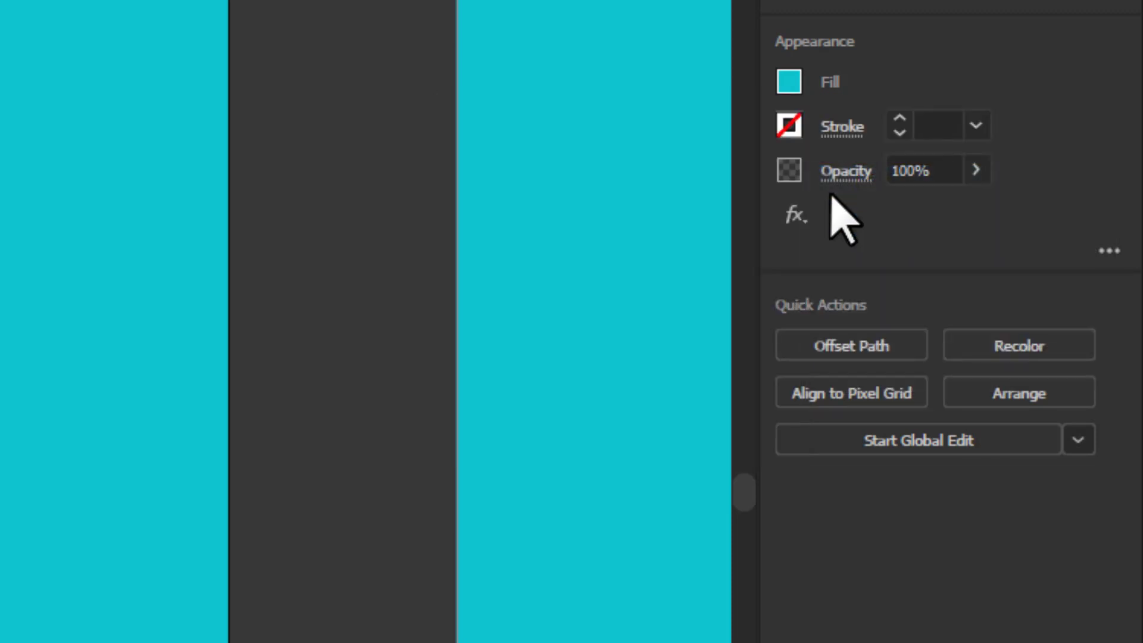
left_click(789, 82)
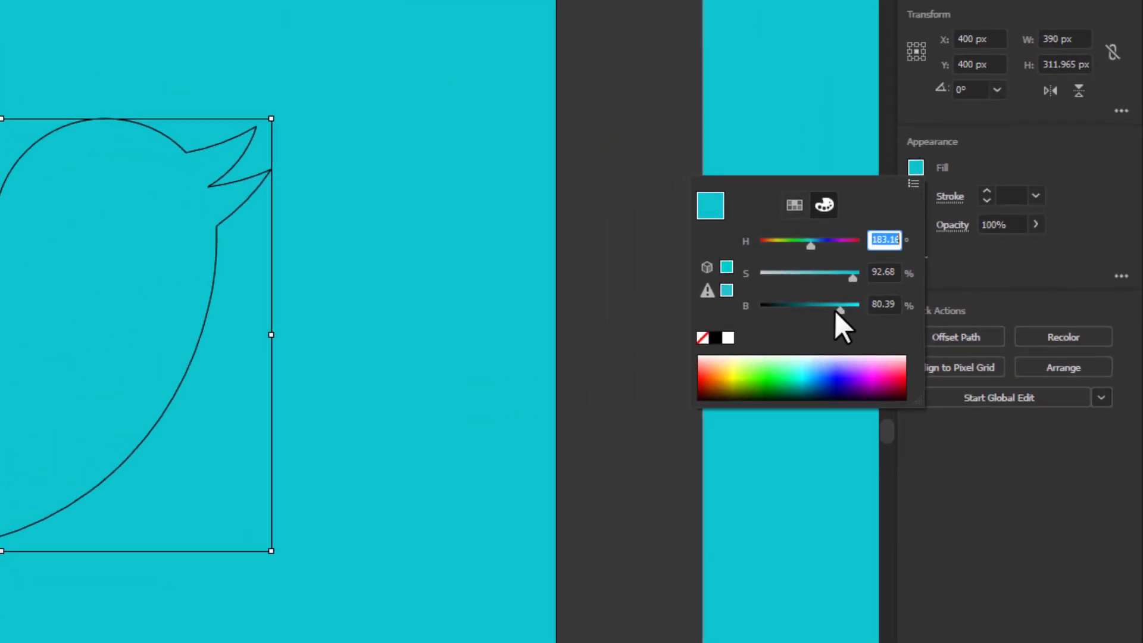
left_click_drag(840, 310, 827, 311)
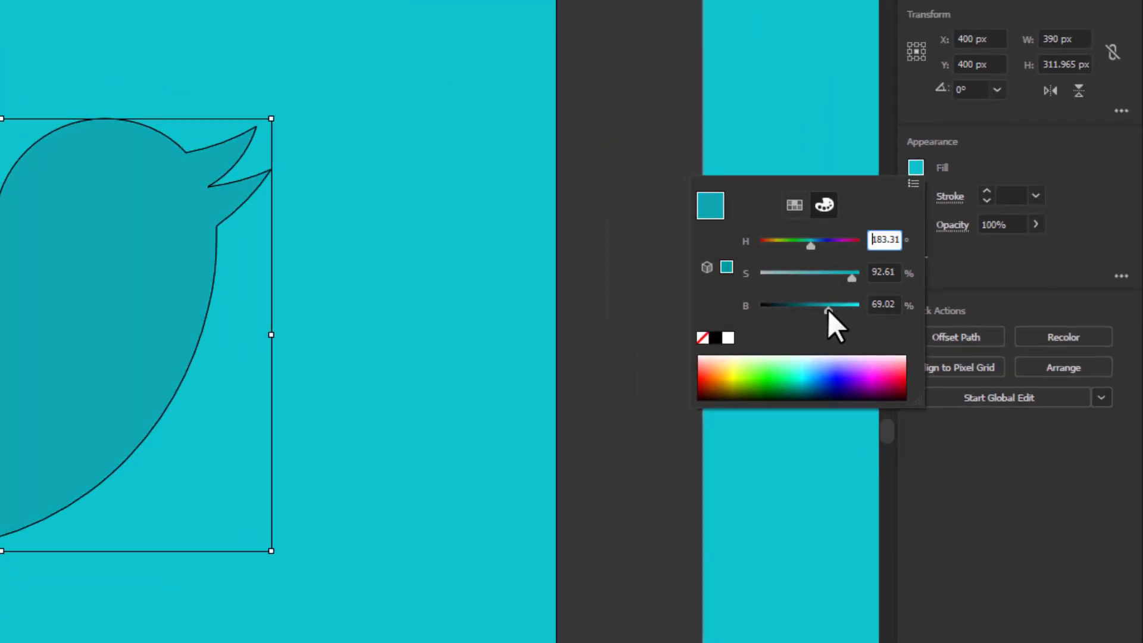
left_click(401, 338)
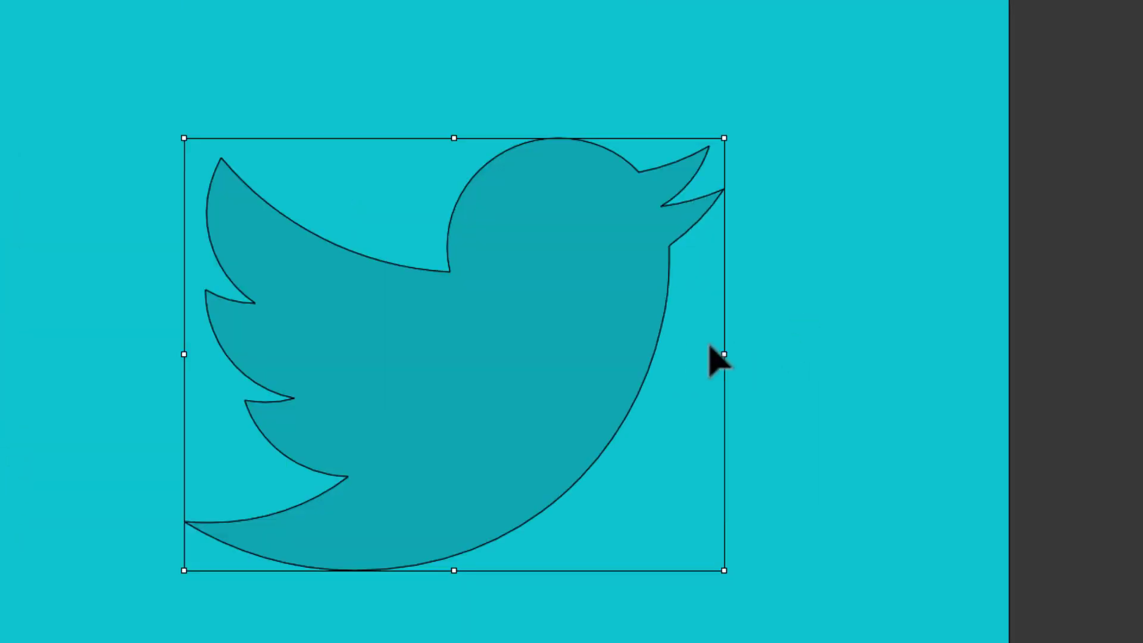
Select the darker teal bird on the middle artboard
scroll(822, 360, "down", 2)
scroll(834, 364, "down", 4)
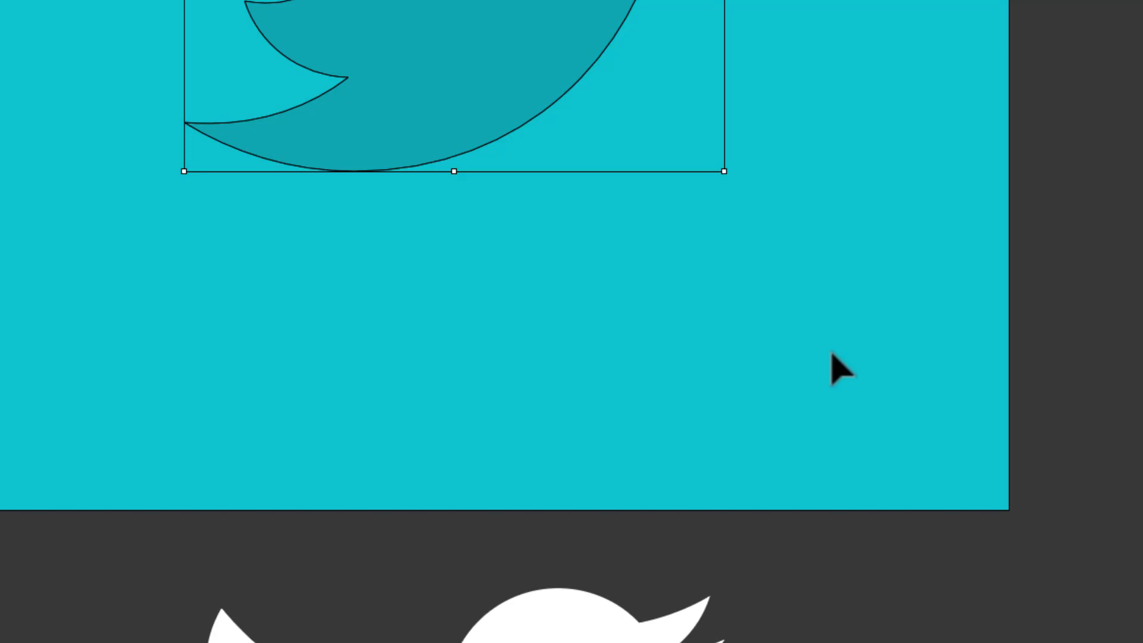
scroll(810, 366, "up", 2)
scroll(817, 367, "up", 3)
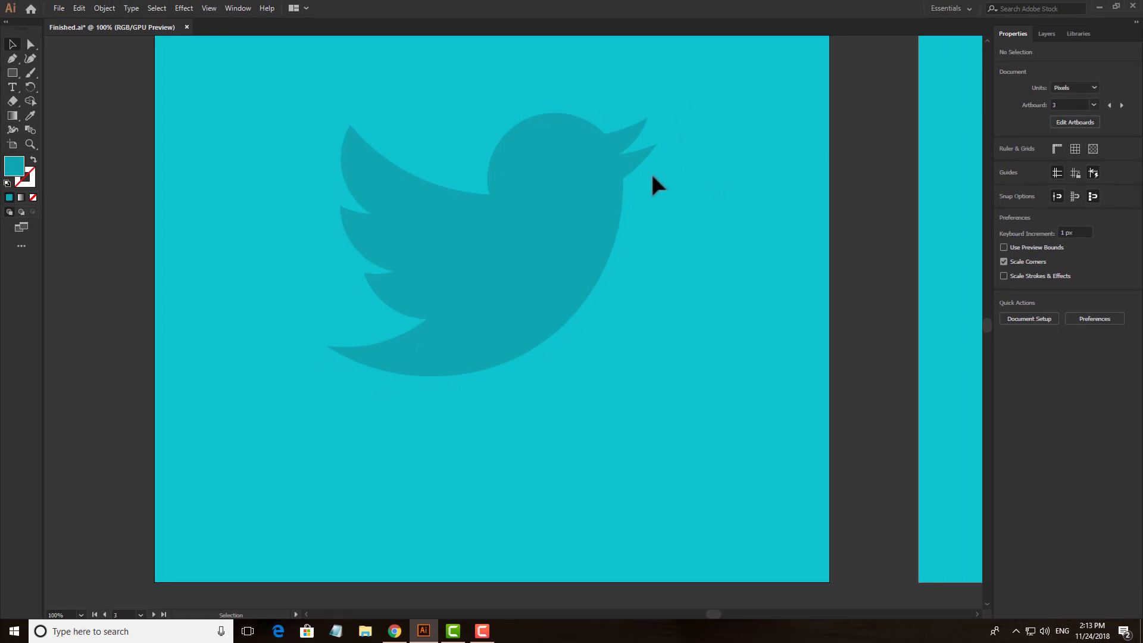
left_click(548, 241)
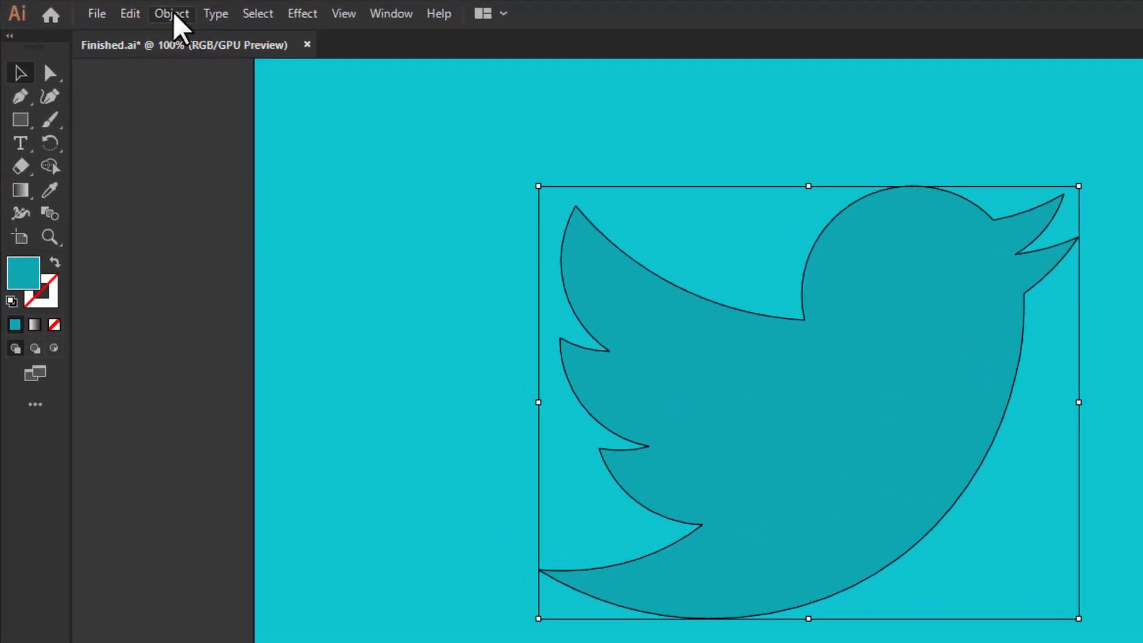
Use Transform Each to make a copy moved 1 px horizontally and 1 px vertically
left_click(173, 13)
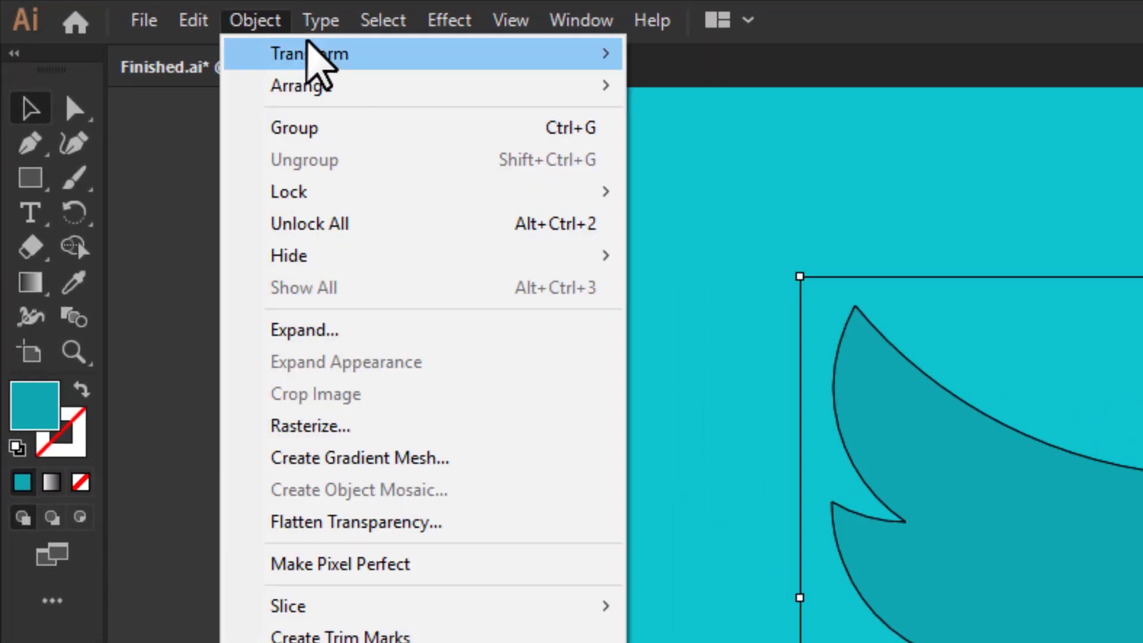
mouse_move(309, 53)
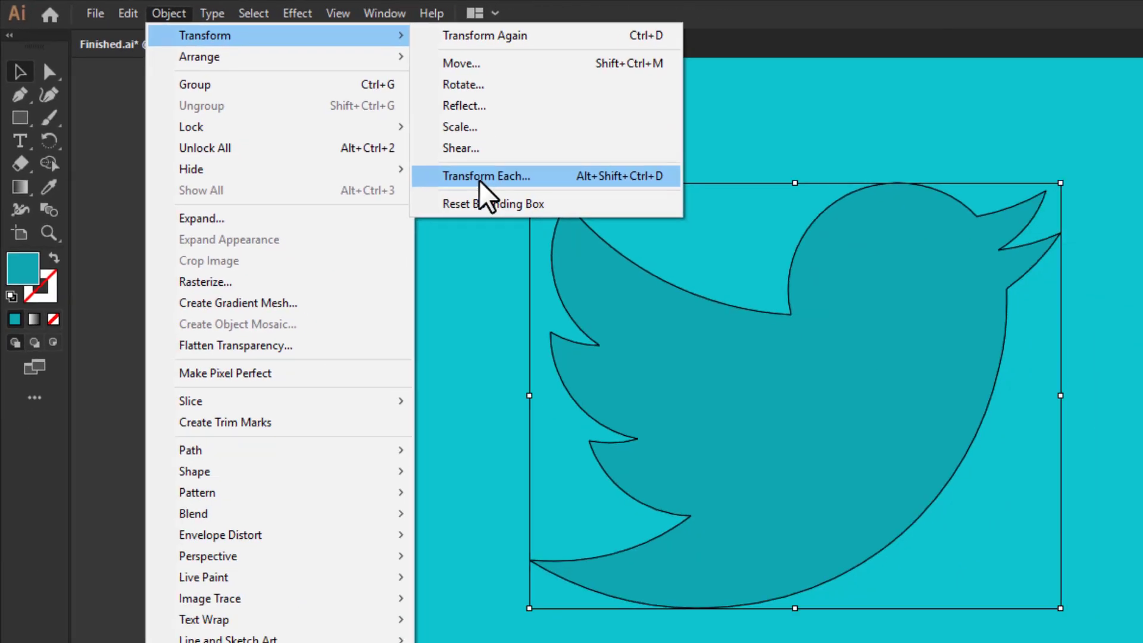
left_click(713, 268)
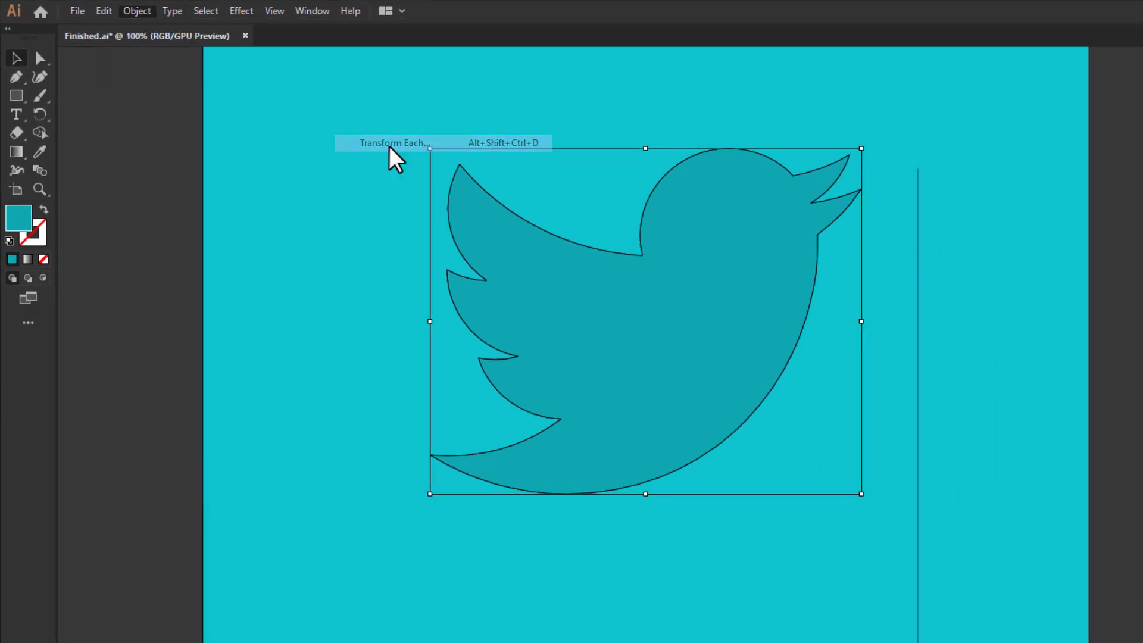
left_click_drag(703, 179, 991, 110)
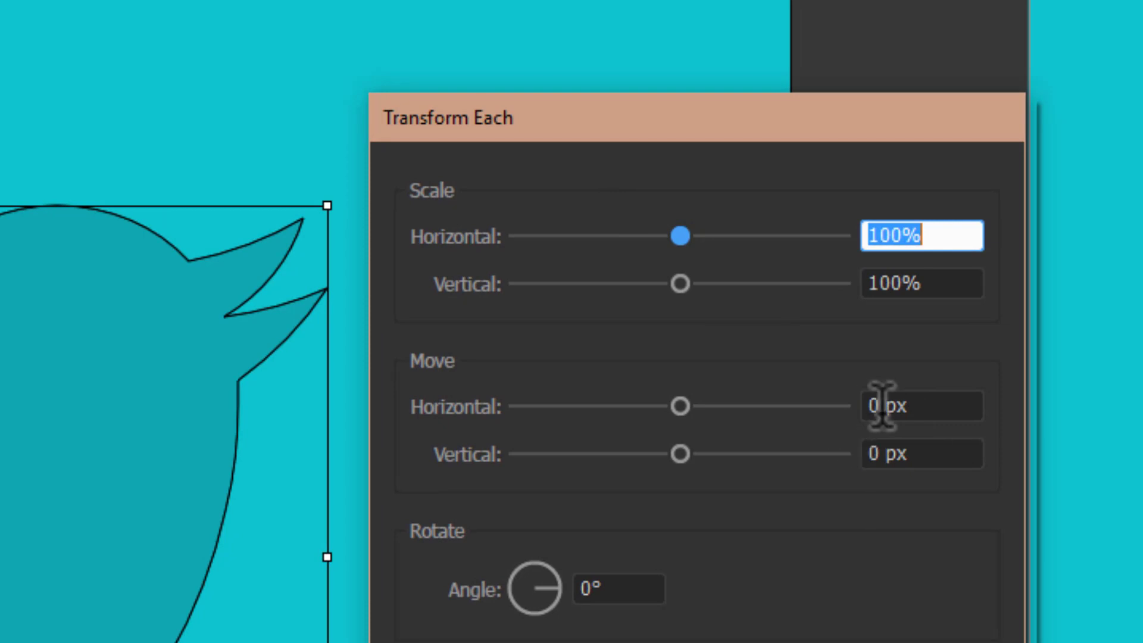
left_click(923, 405)
type("1")
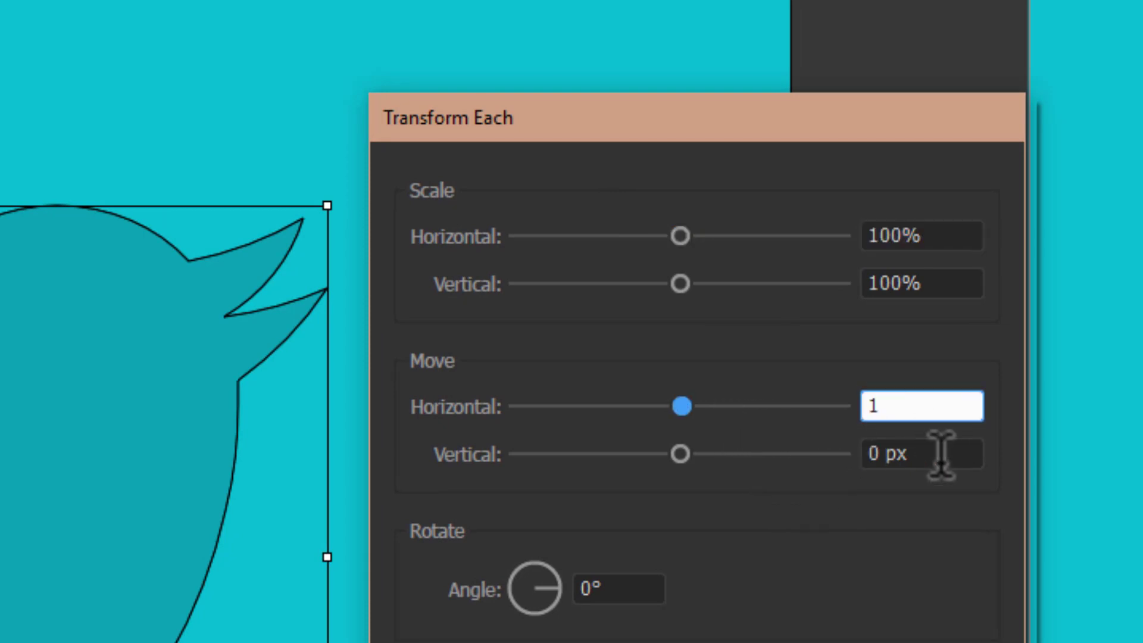
left_click(940, 455)
type("1")
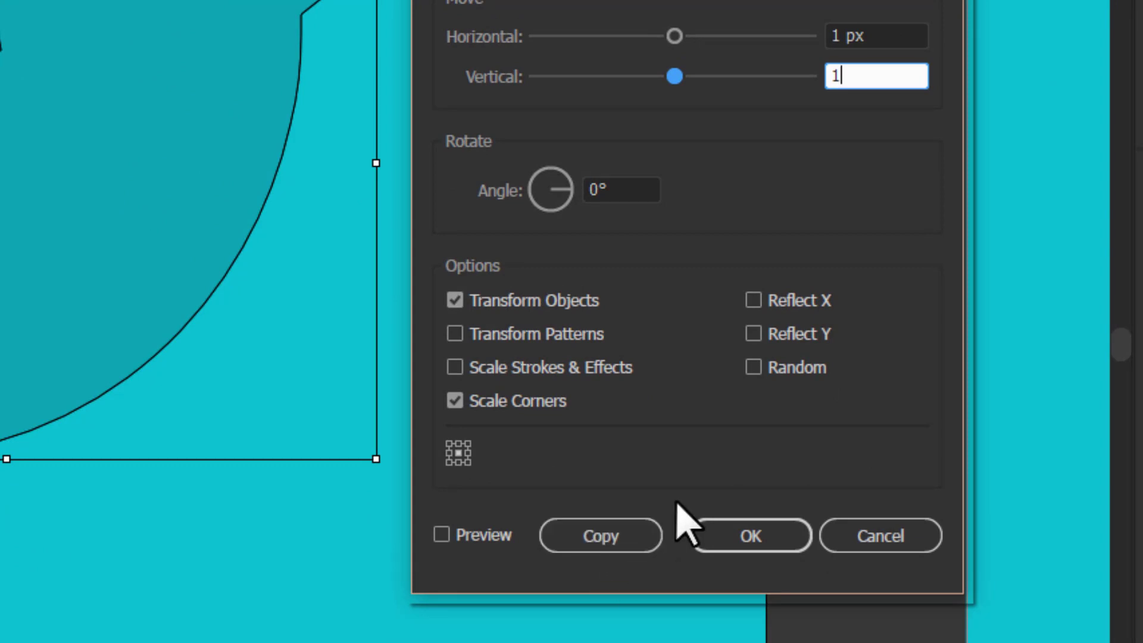
left_click(600, 537)
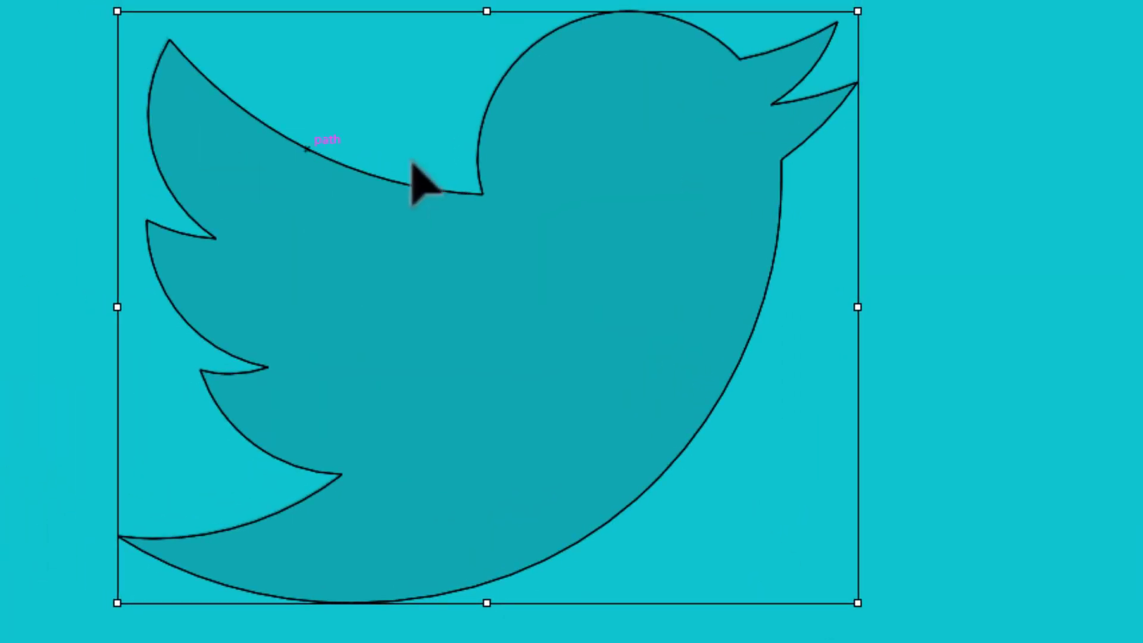
Check the bird copies in Outline view, then return to Preview
scroll(483, 126, "up", 3)
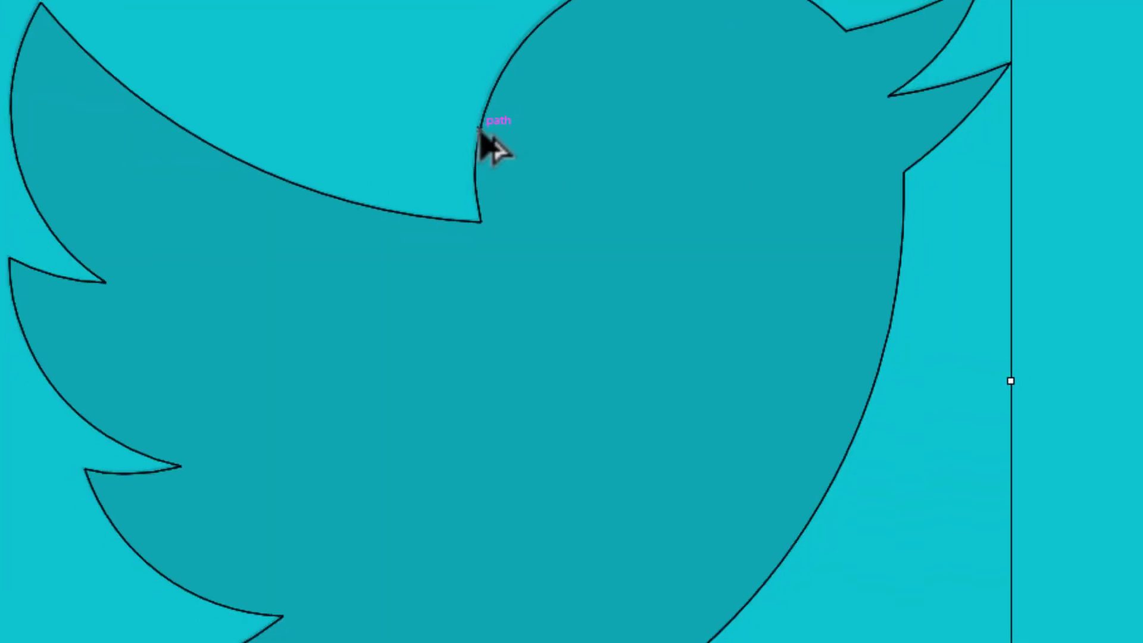
key("a")
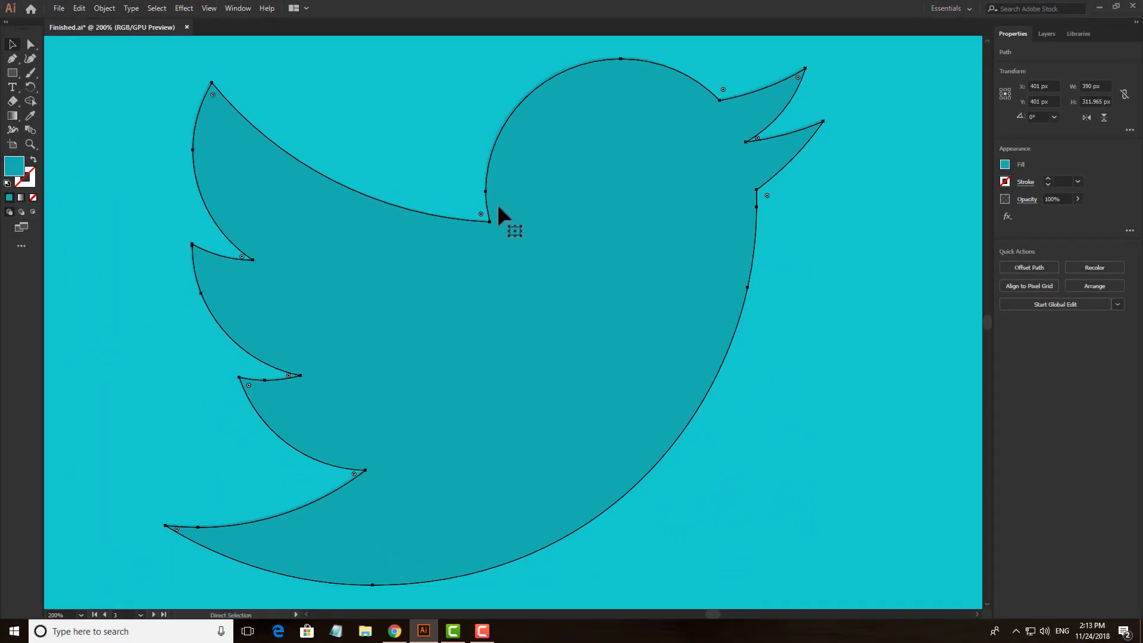
key("ctrl+y")
key("v")
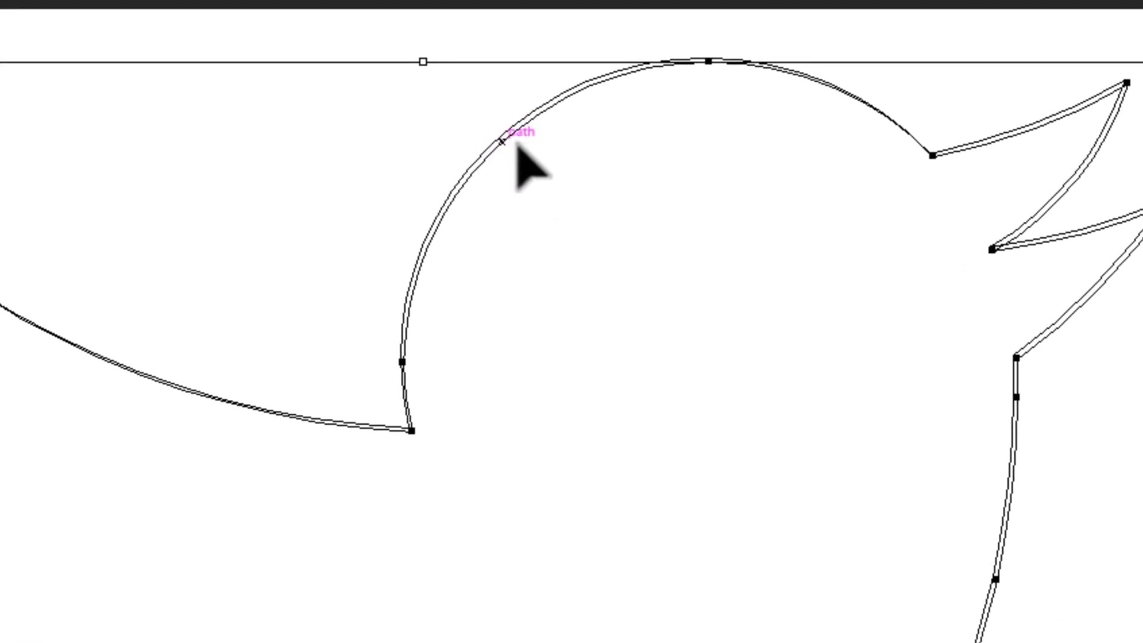
key("a")
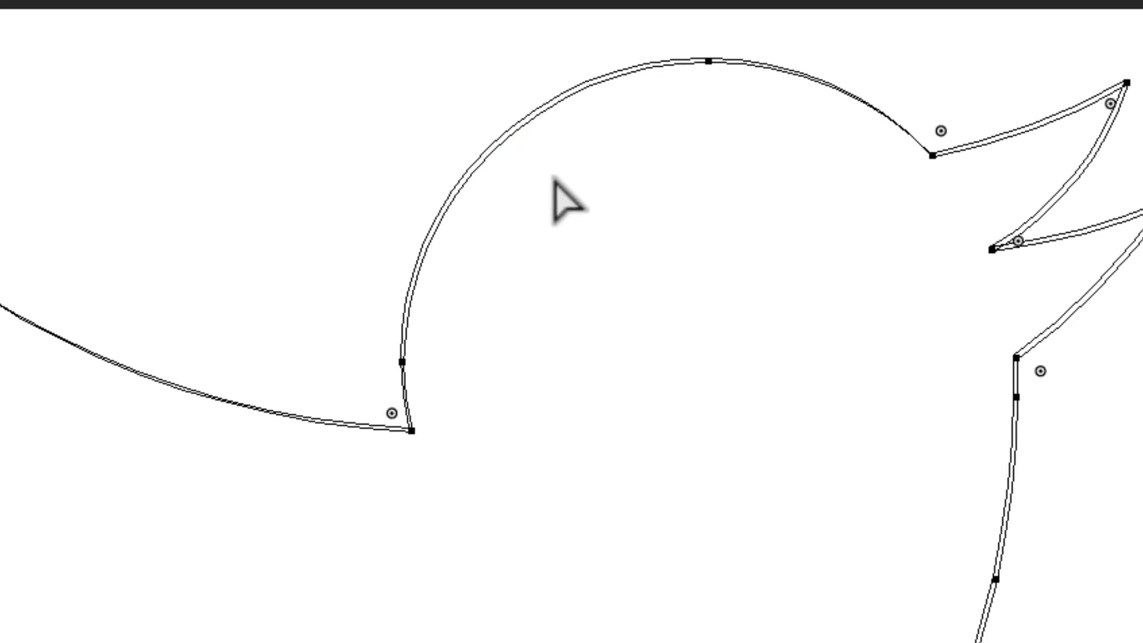
key("v")
key("ctrl+y")
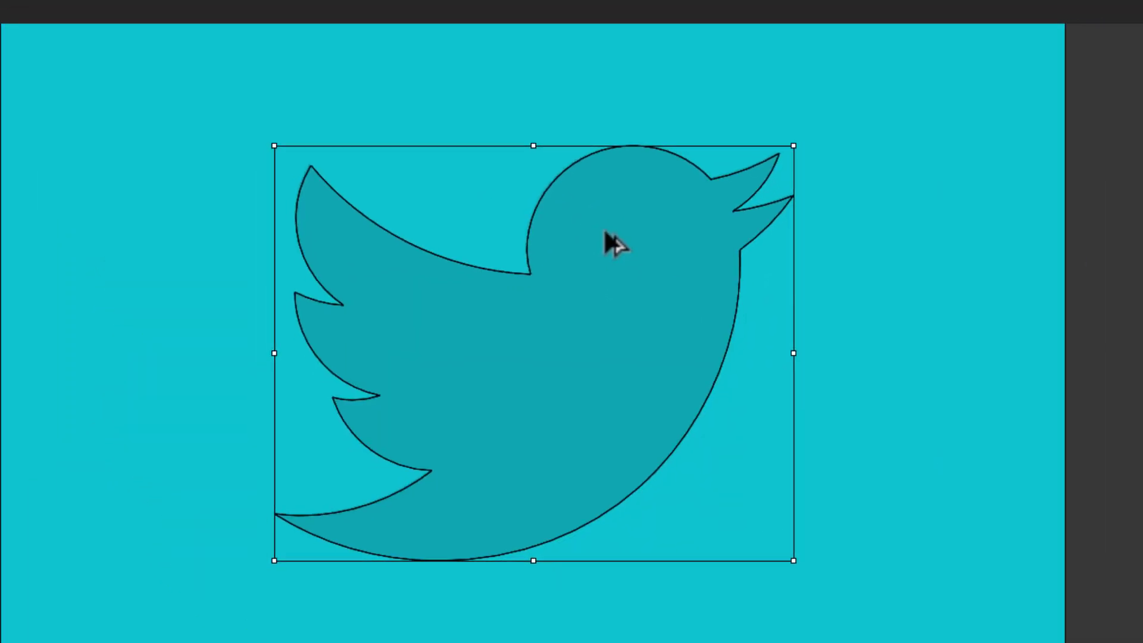
key("a")
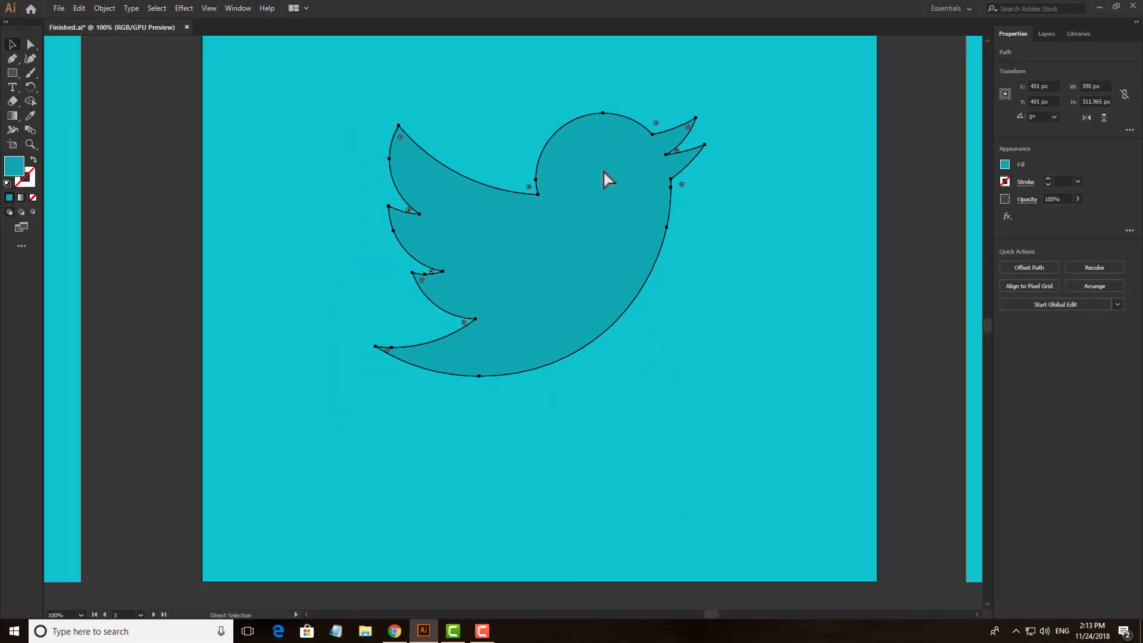
Repeat Transform Each until the diagonal 1 px copies run past the artboard edge
key("ctrl+d")
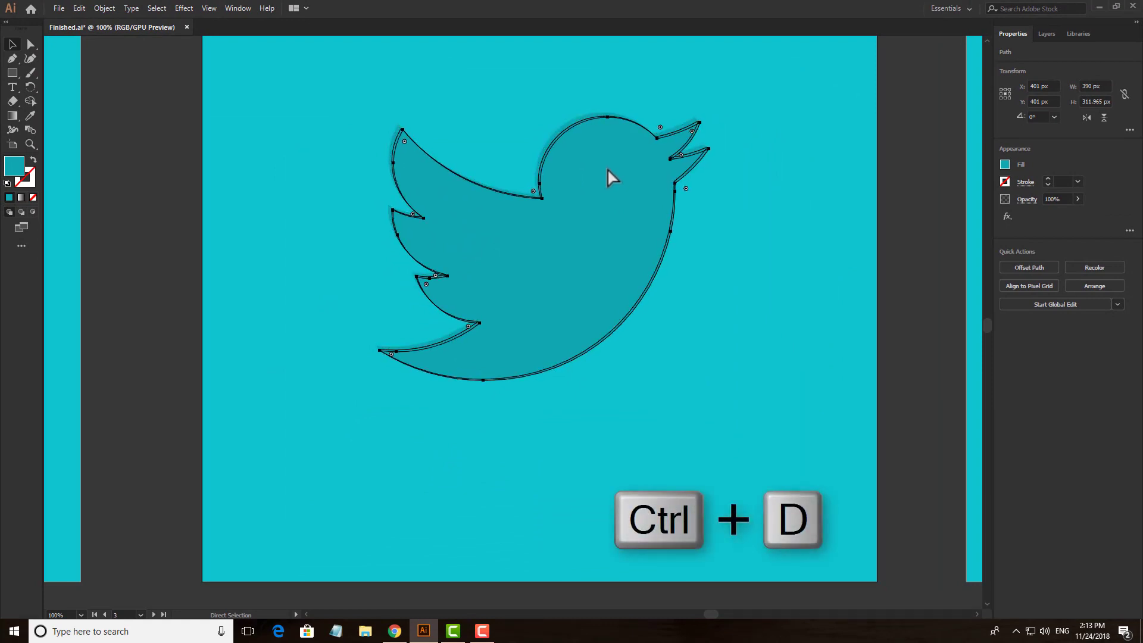
key("ctrl+d")
key("ctrl+d")
key("ctrl+d")
key("ctrl+d")
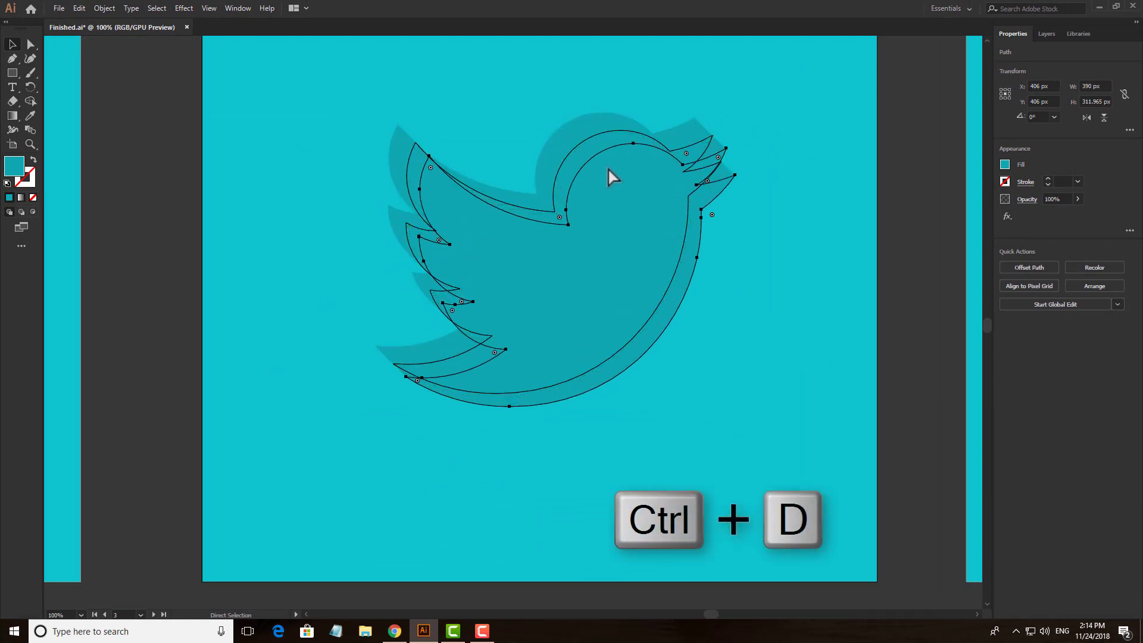
key("ctrl+d")
key("ctrl+d")
key("ctrl+d")
key("ctrl+d")
key("ctrl+d")
key("ctrl+d")
key("ctrl+d")
key("ctrl+d")
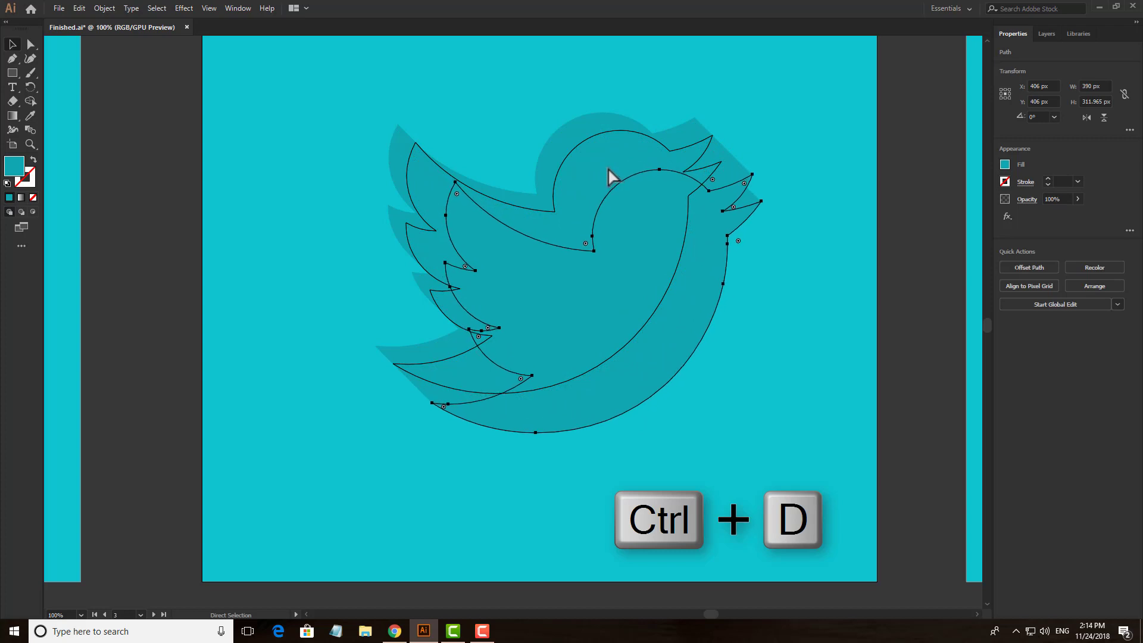
key("ctrl+d")
key("ctrl+d")
key("ctrl+d")
key("ctrl+d")
key("ctrl+d")
key("ctrl+d")
key("ctrl+d")
key("ctrl+d")
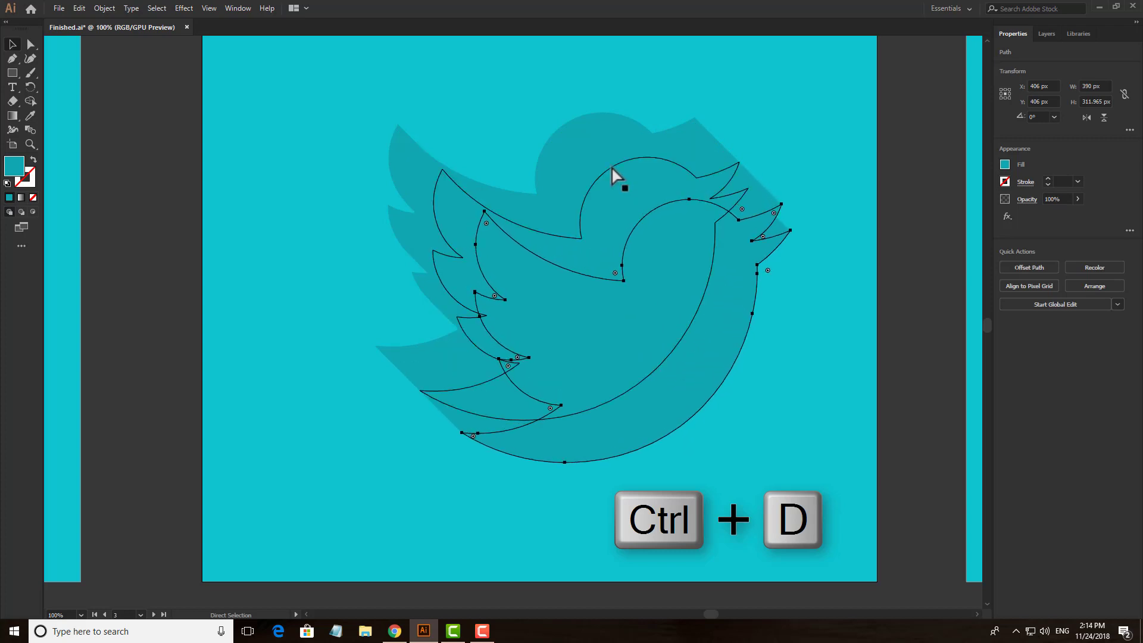
key("ctrl+d")
key("ctrl+d")
key("ctrl+d")
key("ctrl+d")
key("ctrl+d")
key("ctrl+d")
key("ctrl+d")
key("ctrl+d")
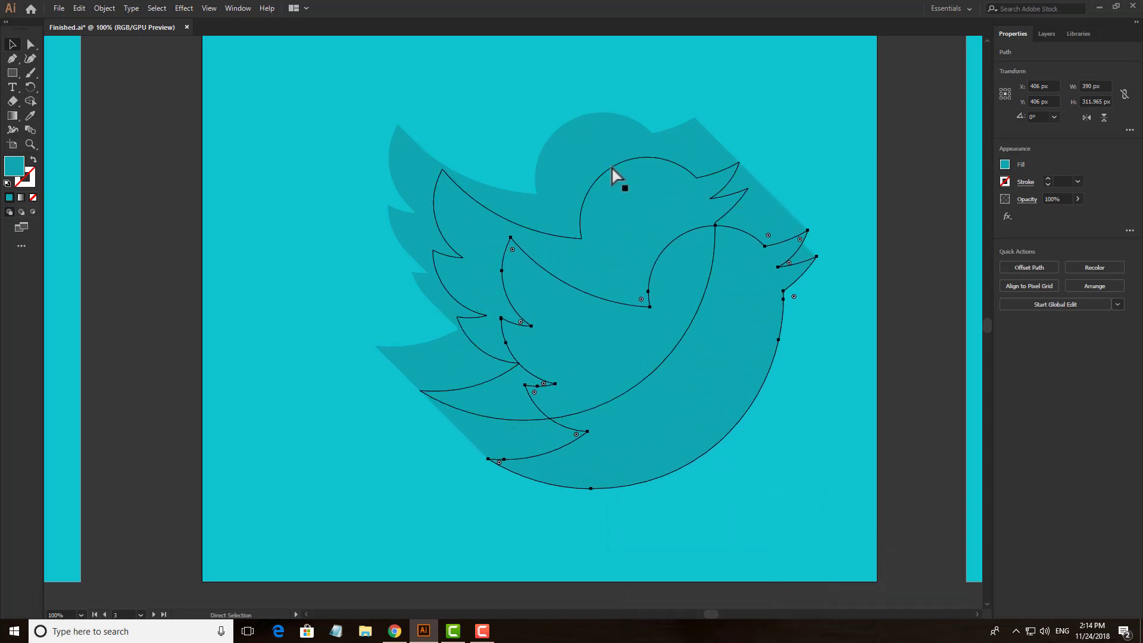
key("ctrl+d")
key("ctrl+d")
key("ctrl+d")
key("ctrl+d")
key("ctrl+d")
key("ctrl+d")
key("ctrl+d")
key("ctrl+d")
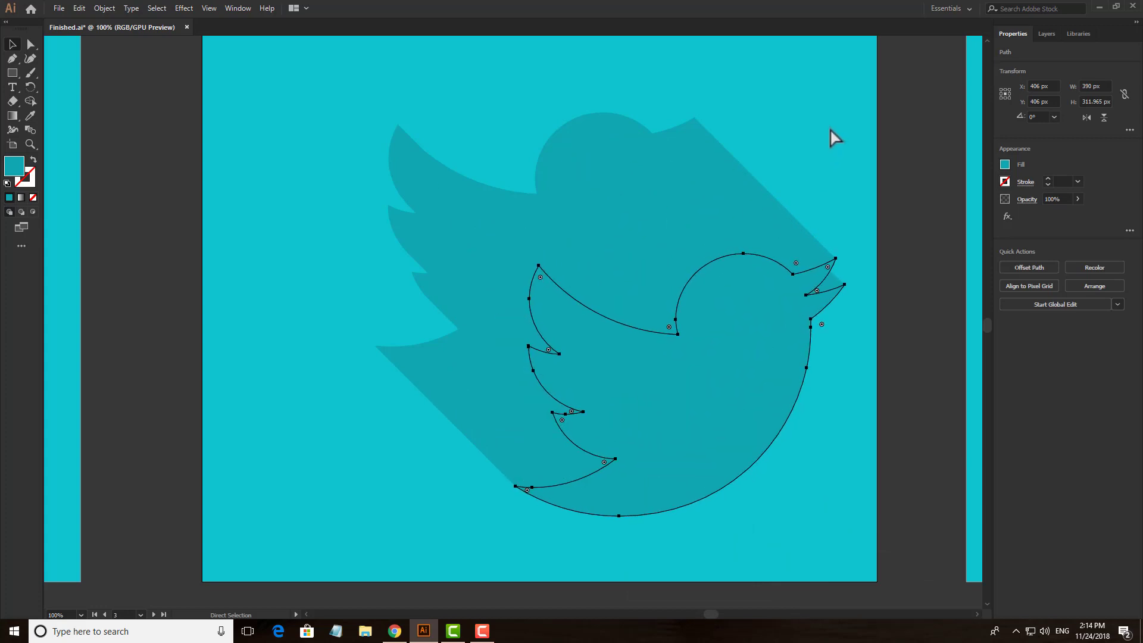
key("ctrl+d")
key("ctrl+d")
key("ctrl+d")
key("ctrl+d")
key("ctrl+d")
key("ctrl+d")
key("ctrl+d")
key("ctrl+d")
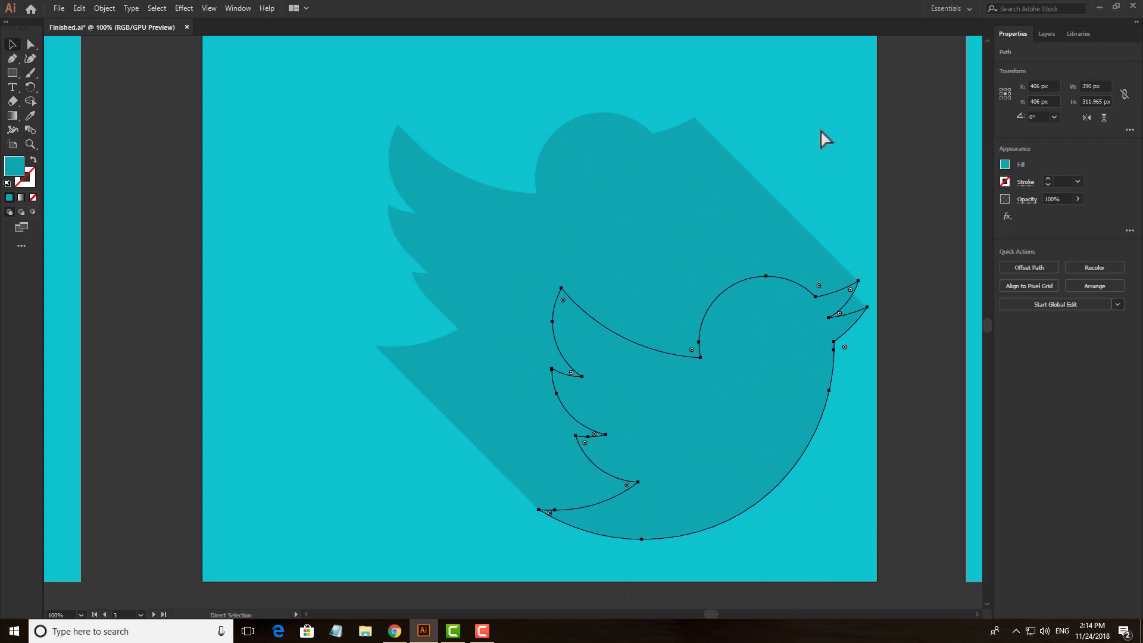
key("ctrl+d")
key("ctrl+d")
key("ctrl+d")
key("ctrl+d")
key("ctrl+d")
key("ctrl+d")
key("ctrl+d")
key("ctrl+d")
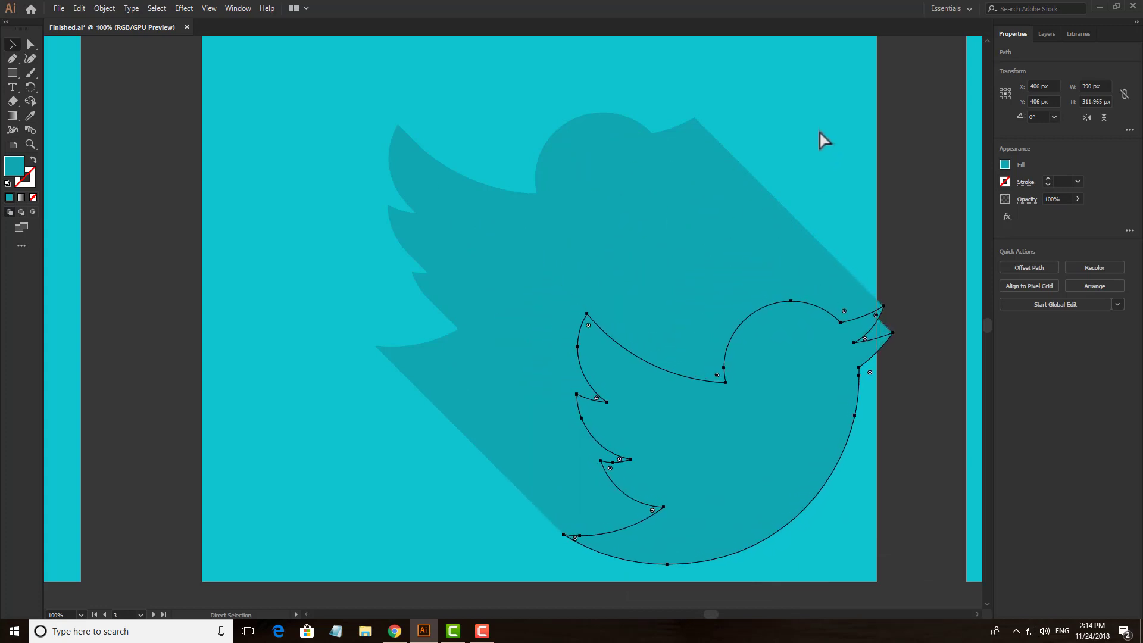
key("ctrl+d")
key("ctrl+d")
key("ctrl+d")
key("ctrl+d")
key("ctrl+d")
key("ctrl+d")
key("ctrl+d")
key("ctrl+d")
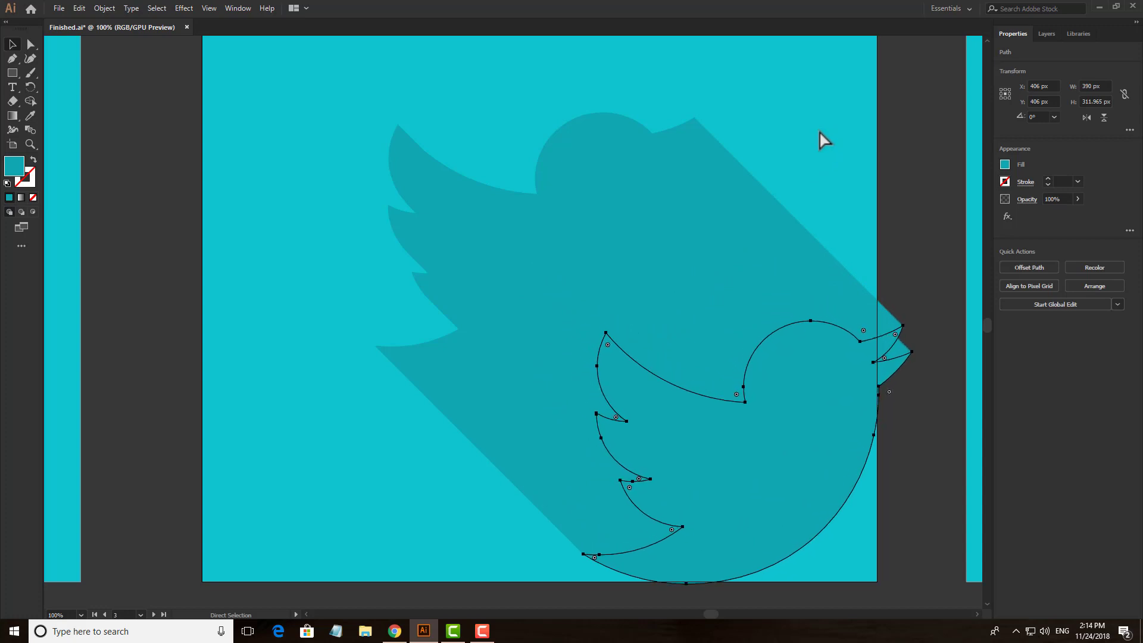
key("ctrl+d")
key("ctrl+d")
key("ctrl+d")
key("ctrl+d")
key("ctrl+d")
key("ctrl+d")
key("ctrl+d")
key("ctrl+d")
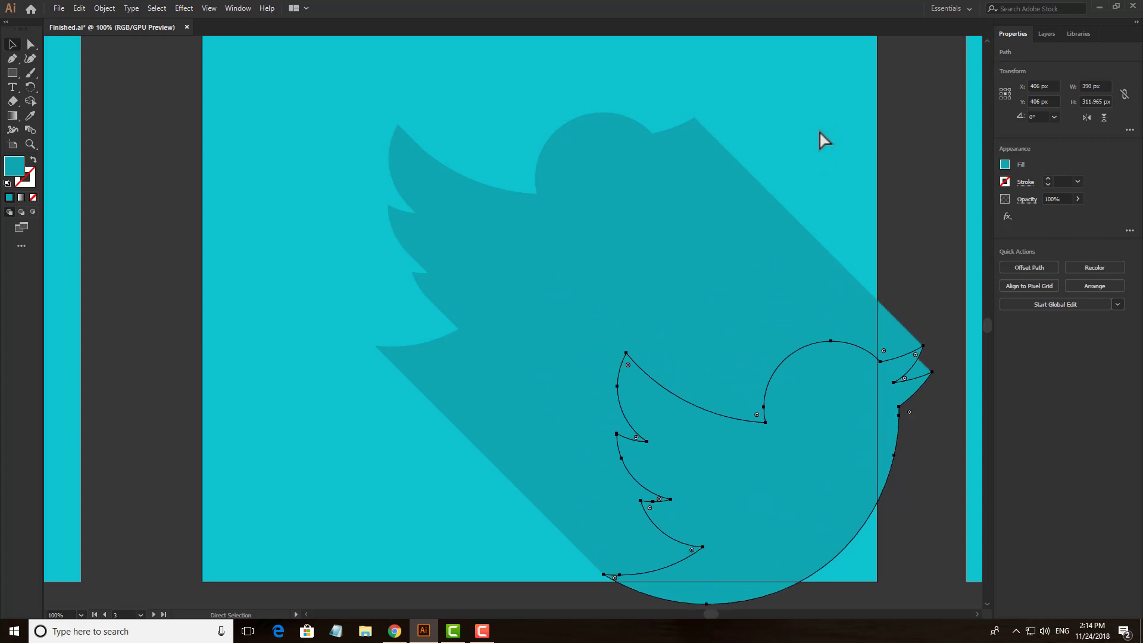
key("ctrl+d")
key("ctrl+d")
key("ctrl+d")
key("ctrl+d")
key("Right")
key("Right")
key("Right")
key("Down")
key("Down")
key("Down")
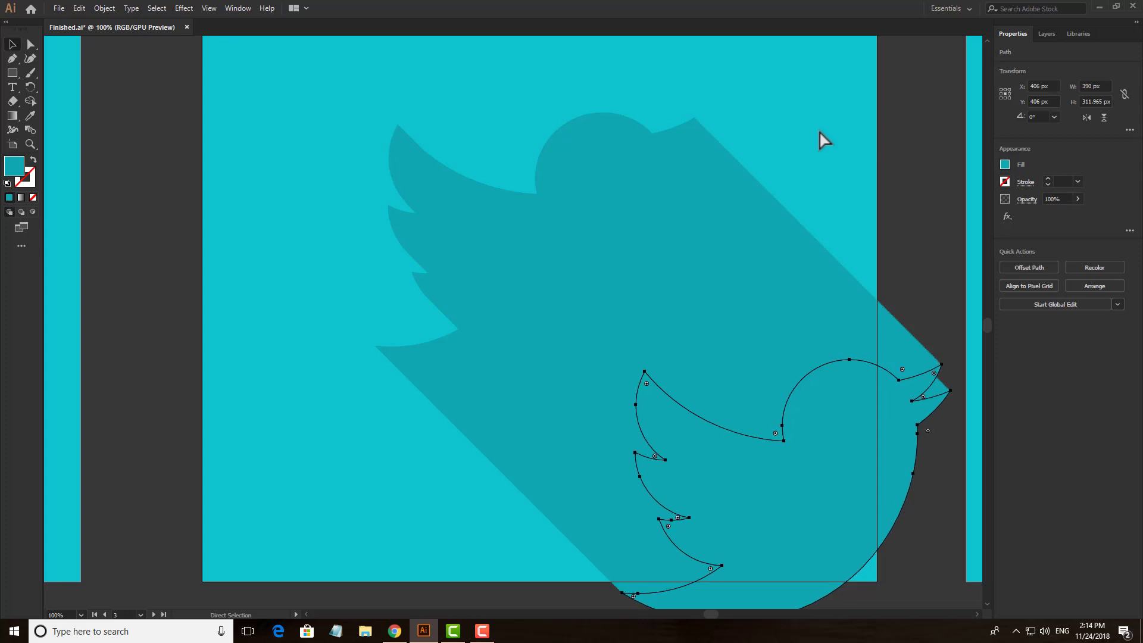
key("Right")
key("Right")
key("Right")
key("Down")
key("Down")
key("Down")
key("Right")
key("Right")
key("Right")
key("Down")
key("Down")
key("Down")
key("Right")
key("Right")
key("Right")
key("Down")
key("Down")
key("Down")
key("Right")
key("Right")
key("Right")
key("Down")
key("Down")
key("Down")
Move the white bird from below the artboard up onto the middle artboard, over its long shadow
key("v")
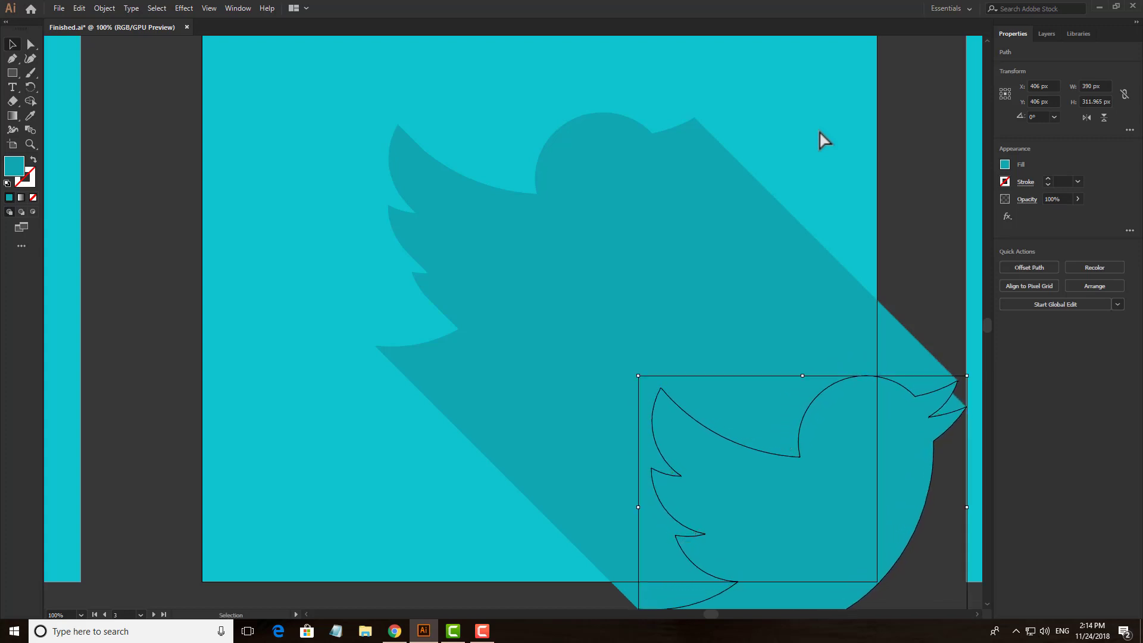
left_click_drag(810, 271, 744, 209)
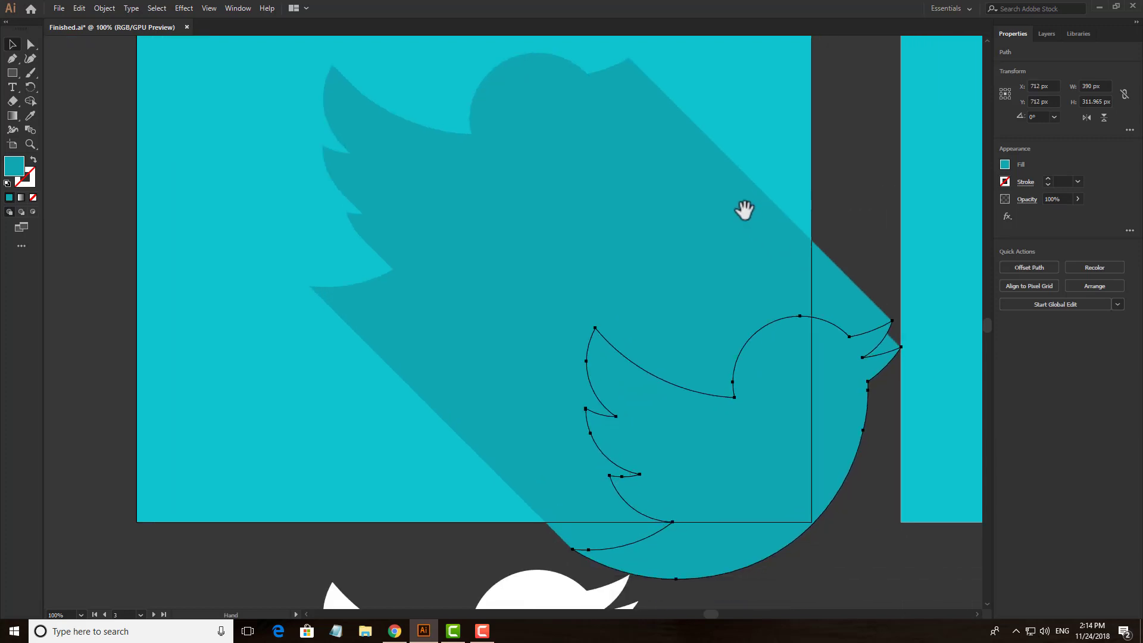
left_click(860, 200)
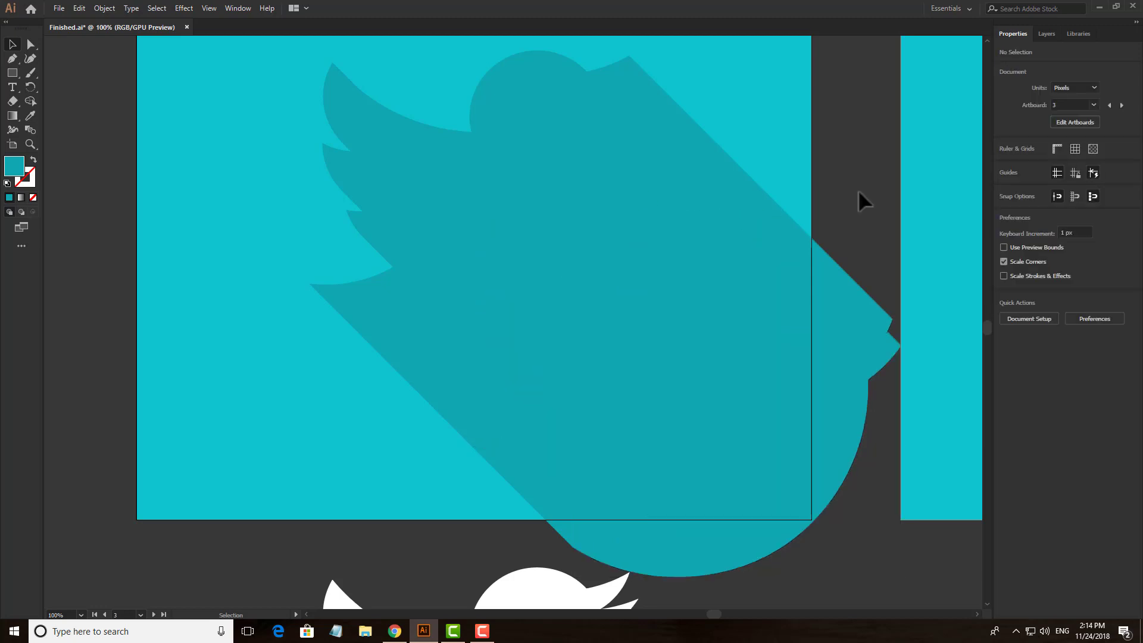
scroll(873, 250, "down", 1)
scroll(859, 248, "down", 1)
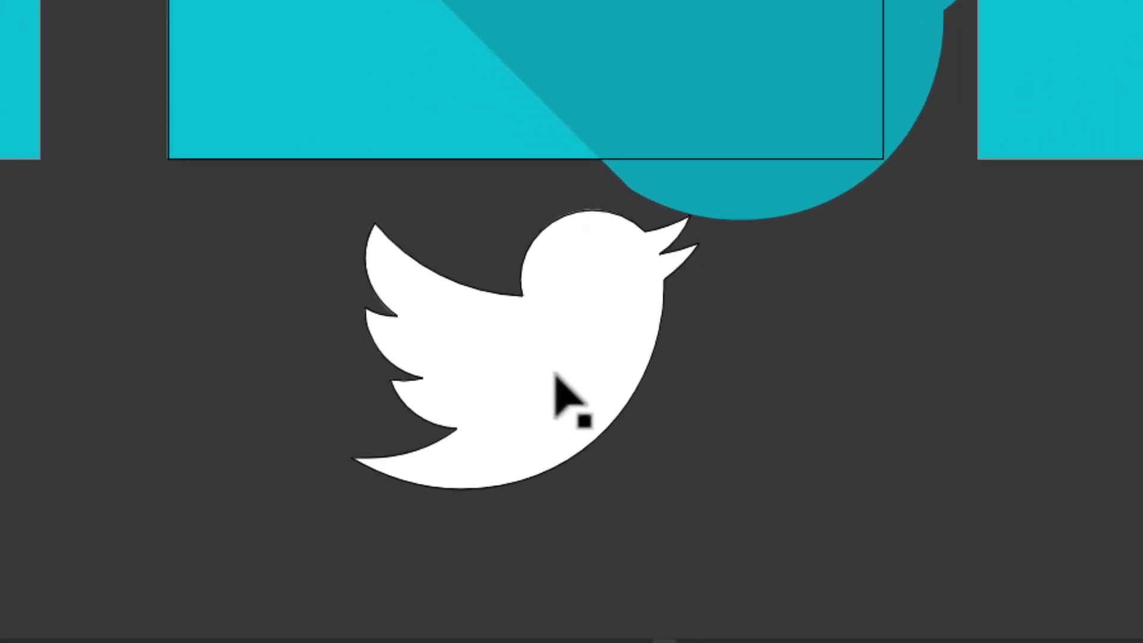
left_click_drag(557, 376, 551, 277)
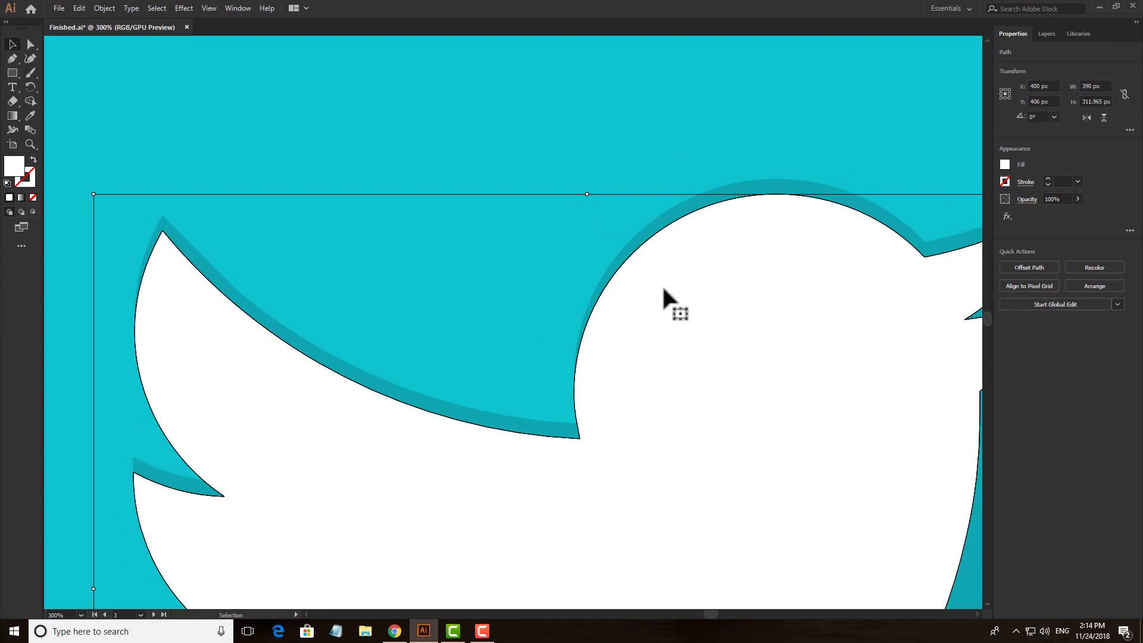
left_click_drag(663, 287, 663, 273)
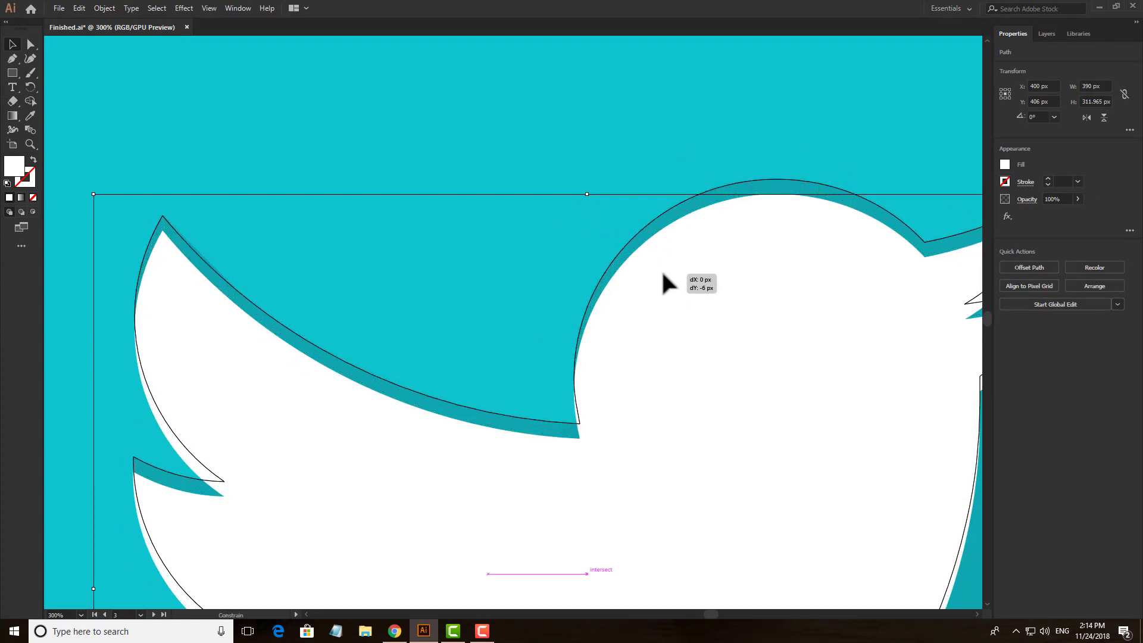
scroll(663, 277, "down", 5, "alt")
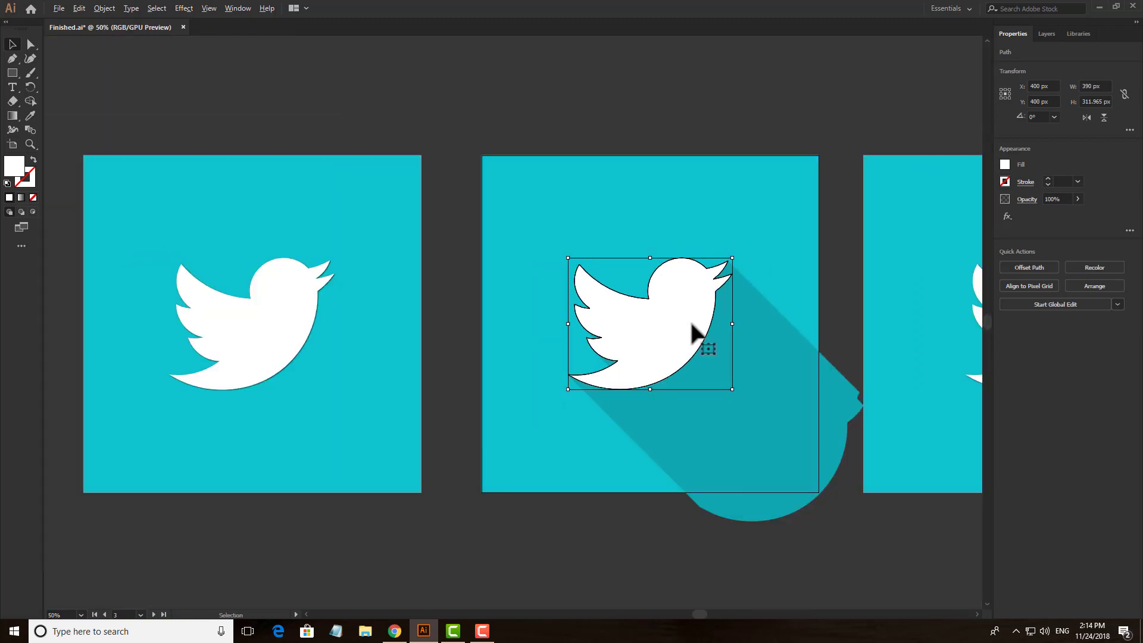
Select the white bird together with the long-shadow blend, then deselect to check the shadow
left_click(868, 561)
left_click_drag(849, 556, 804, 527)
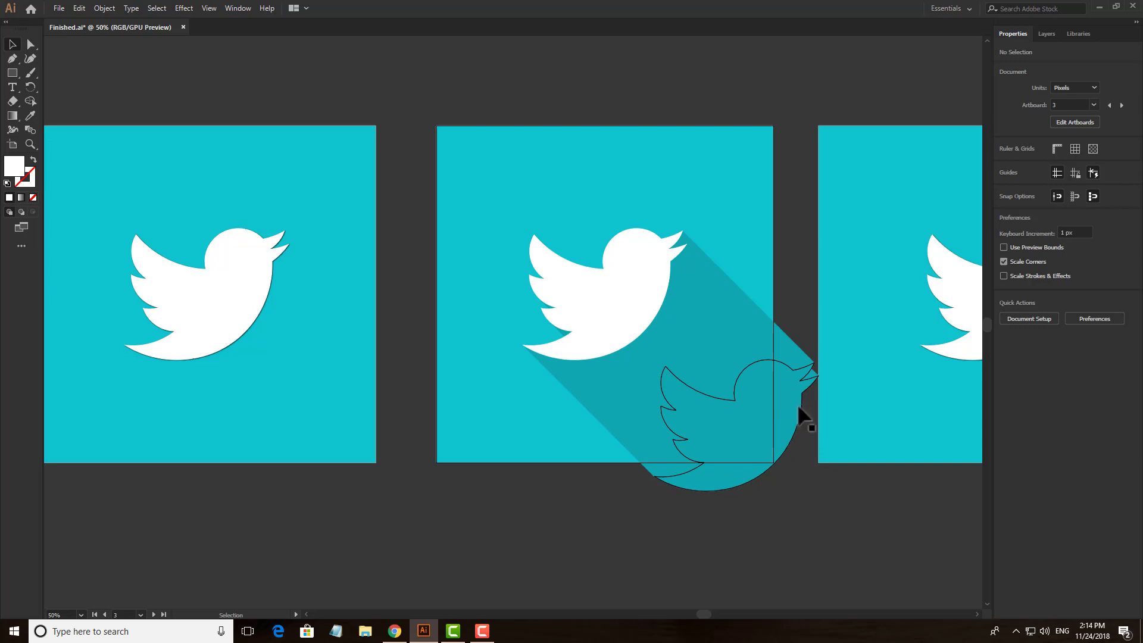
left_click(613, 288)
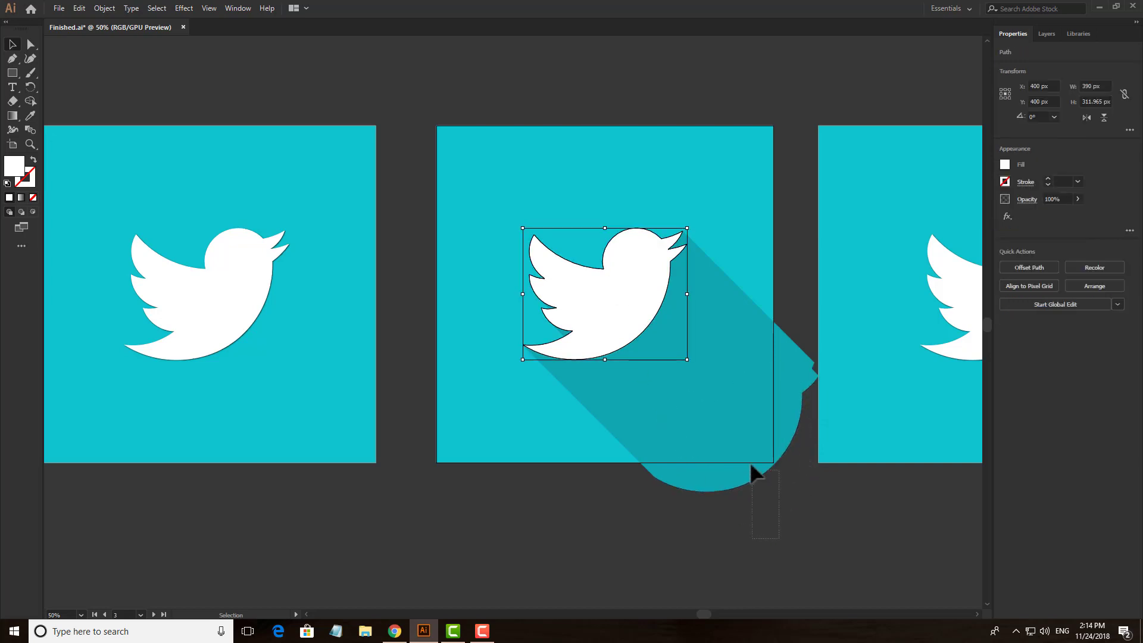
left_click(705, 234, "shift")
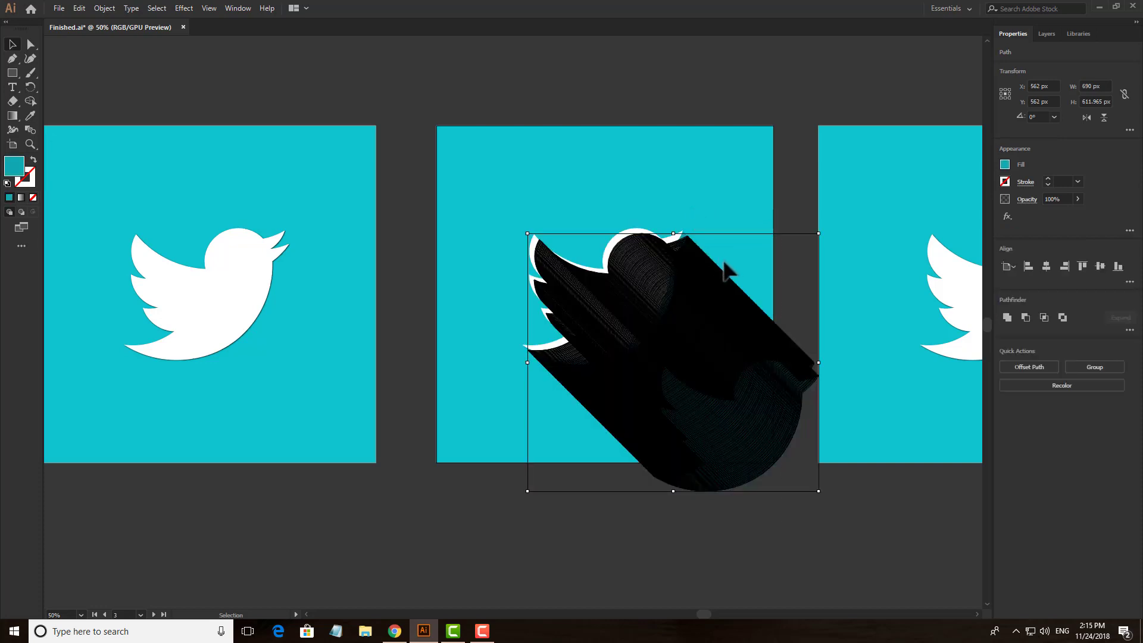
left_click(831, 580)
scroll(758, 509, "up", 1)
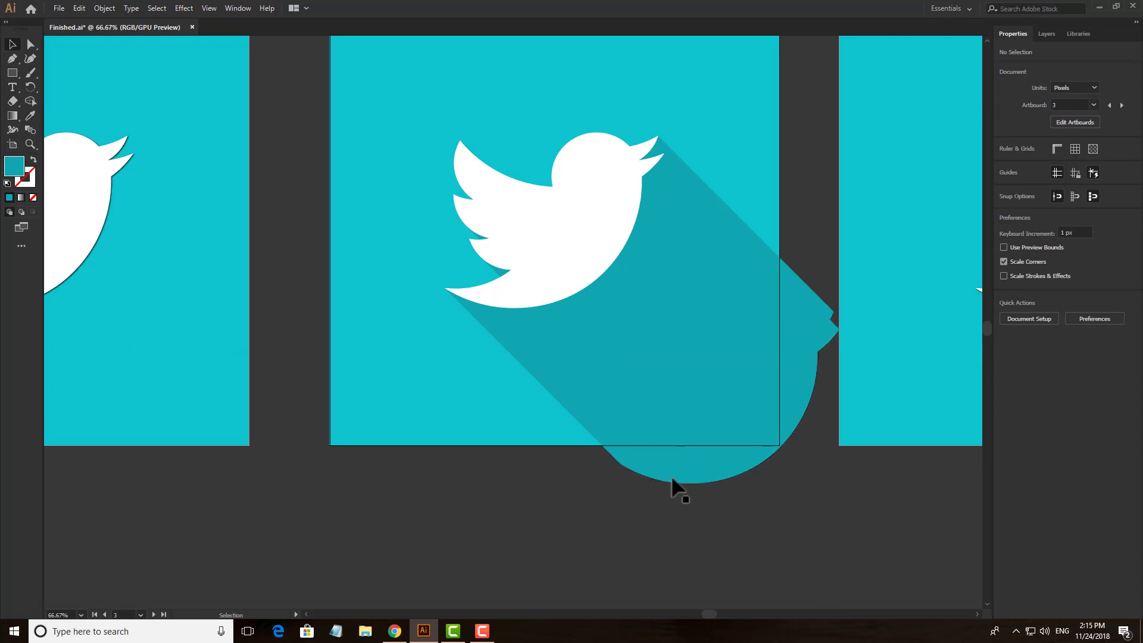
scroll(638, 464, "down", 1)
scroll(371, 360, "up", 1)
Draw a square over the middle artboard and clip the long shadow to it with Ctrl+7
left_click(12, 72)
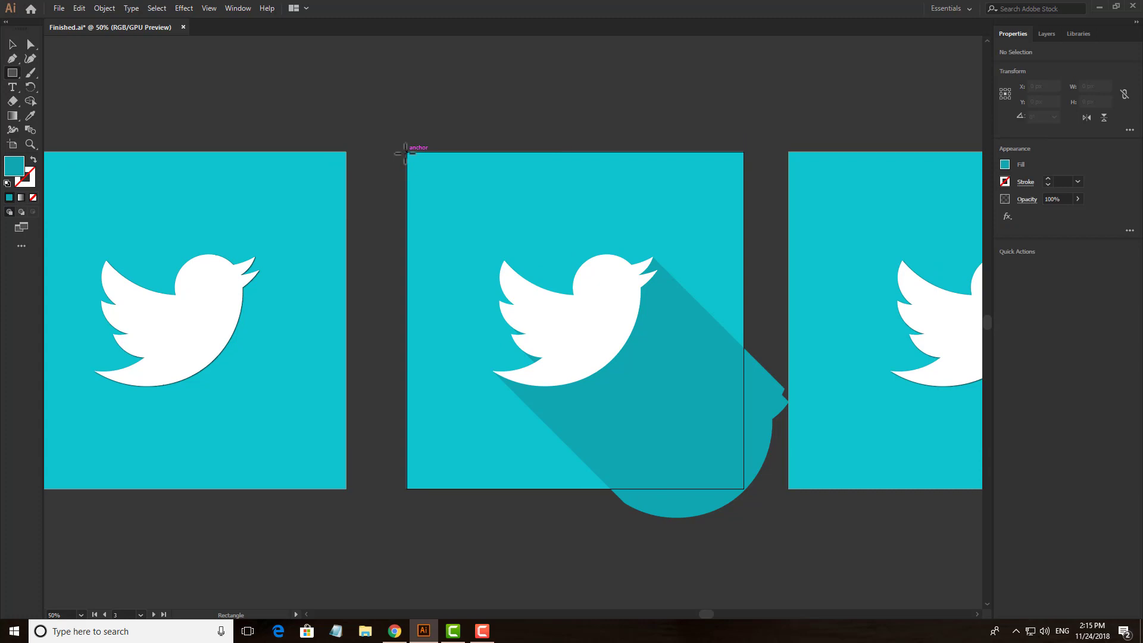
left_click_drag(406, 153, 744, 489)
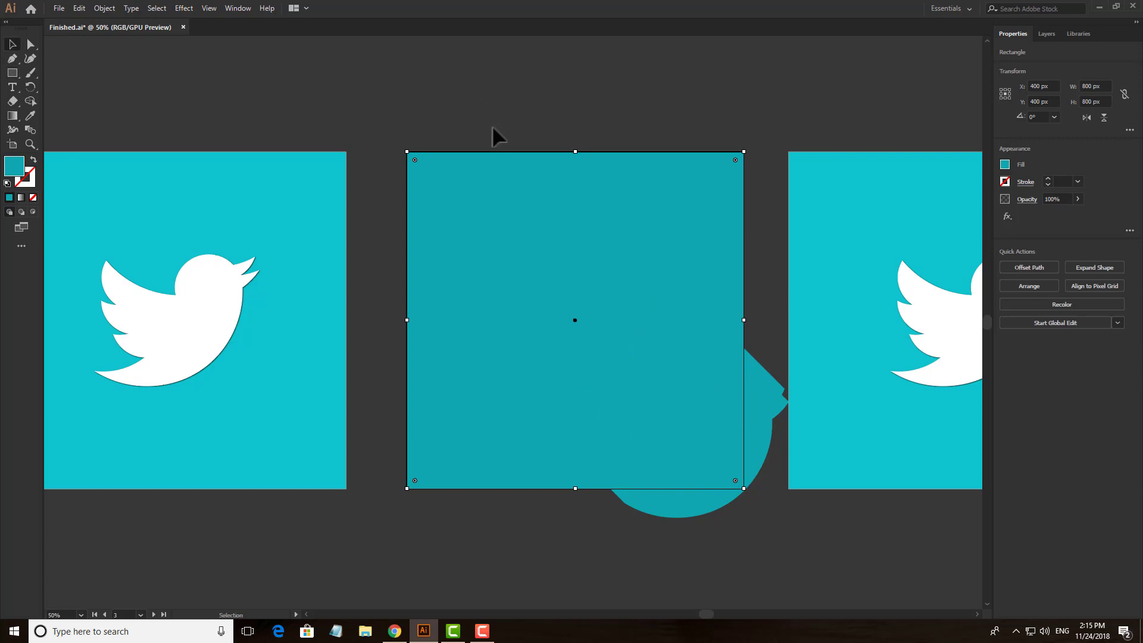
key("ctrl+alt+a")
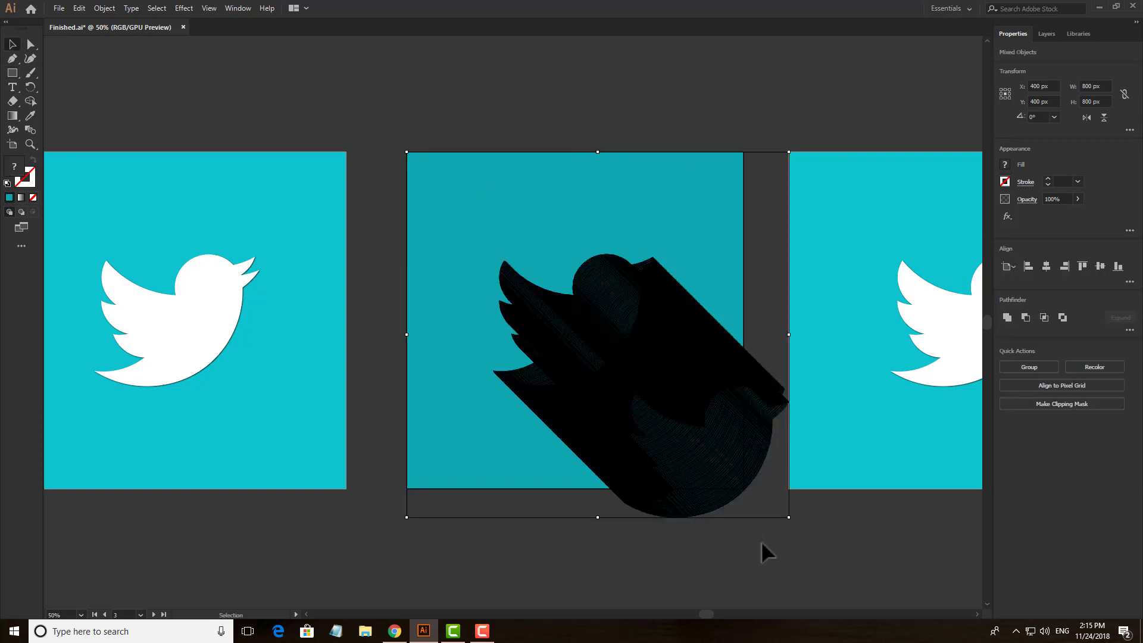
key("ctrl+7")
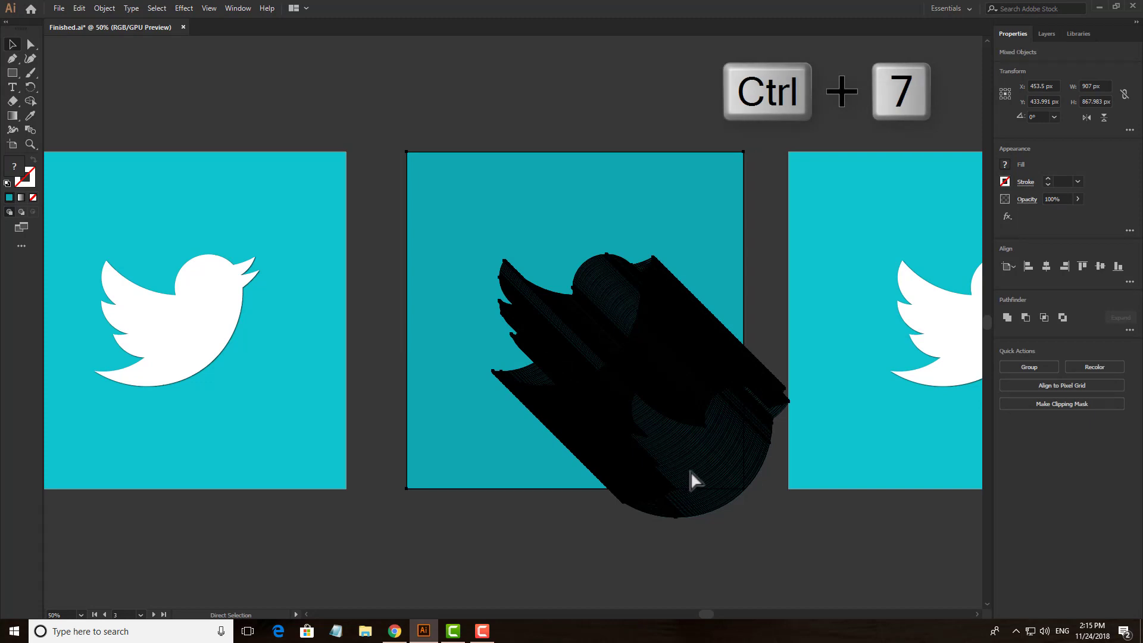
left_click(621, 549)
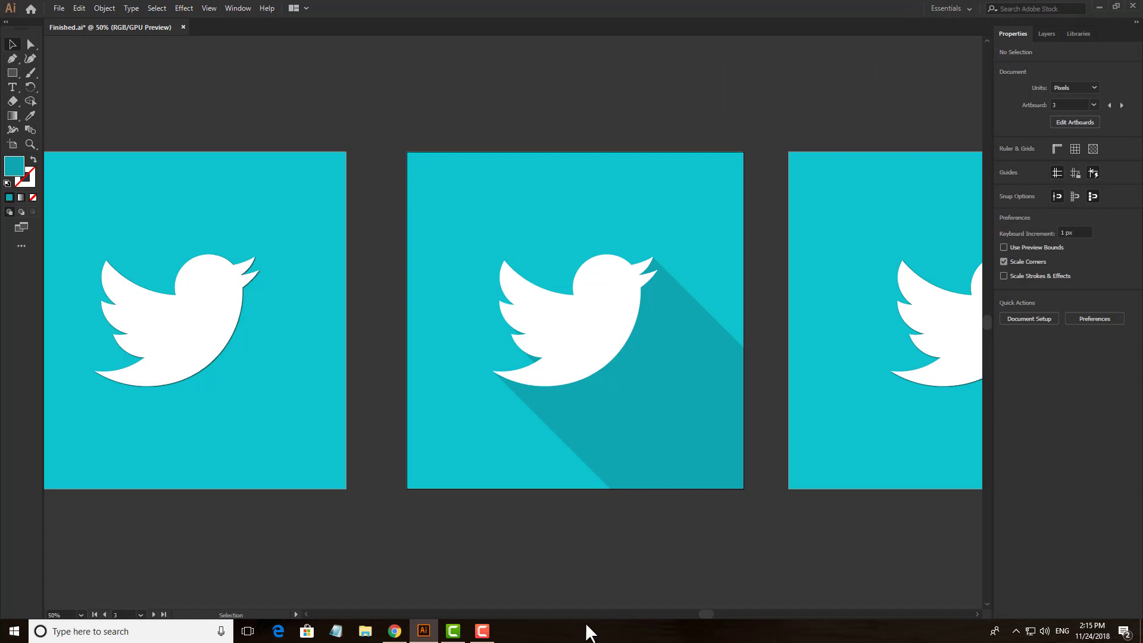
left_click_drag(582, 592, 551, 576)
scroll(546, 541, "up", 1)
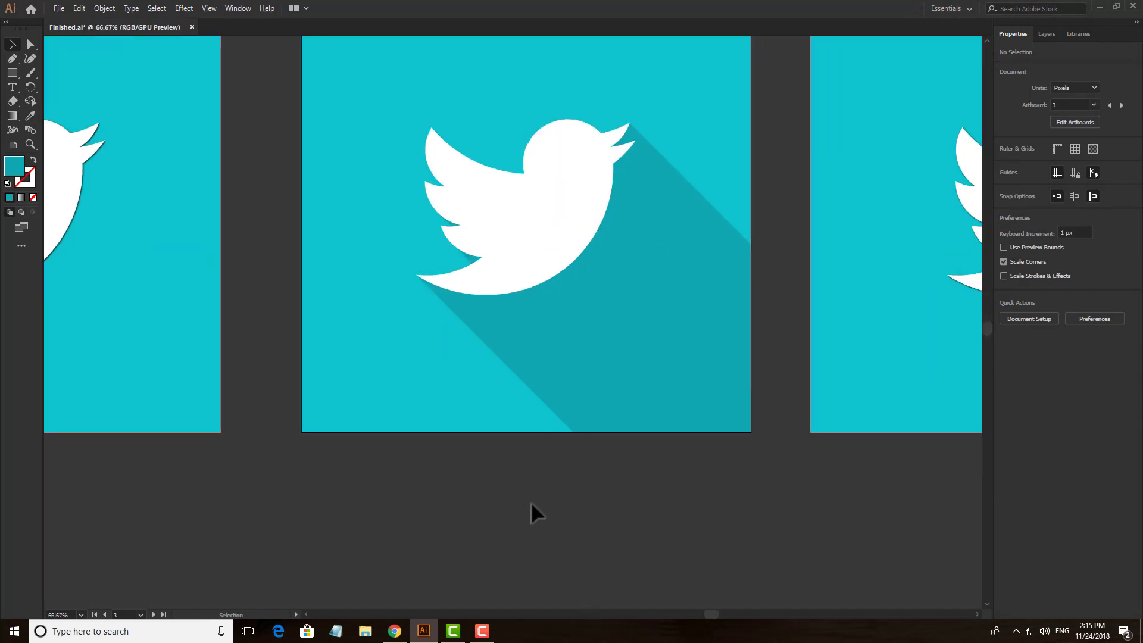
scroll(530, 501, "down", 2)
left_click_drag(534, 510, 589, 459)
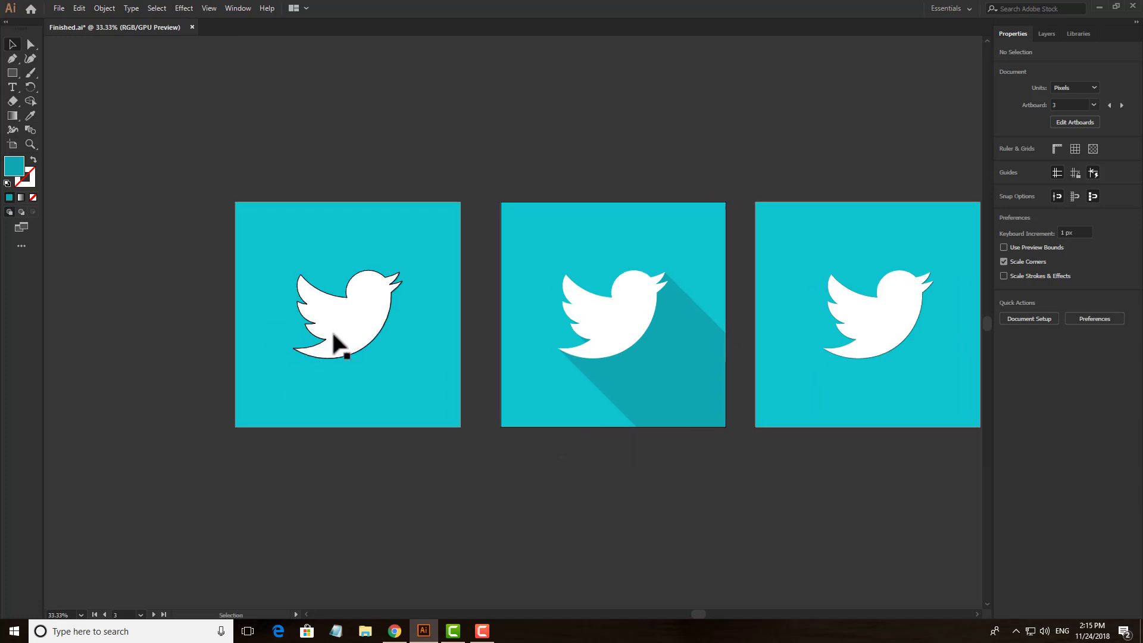
scroll(366, 378, "up", 1)
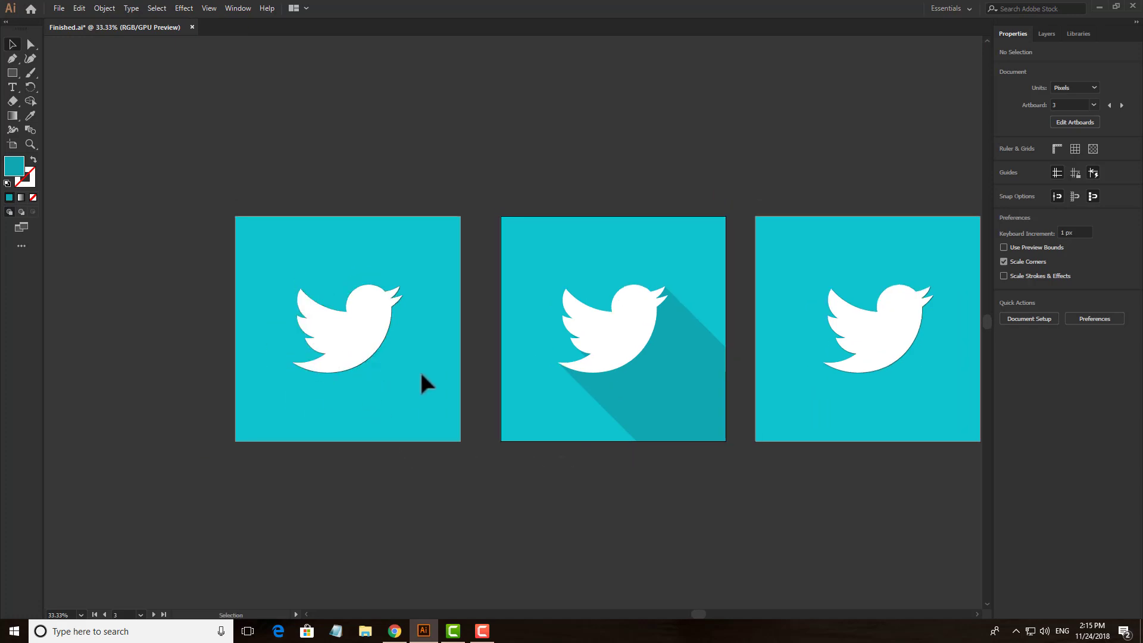
mouse_move(683, 400)
left_mouse_down()
mouse_move(634, 438)
mouse_move(595, 443)
left_mouse_up()
scroll(701, 492, "up", 1)
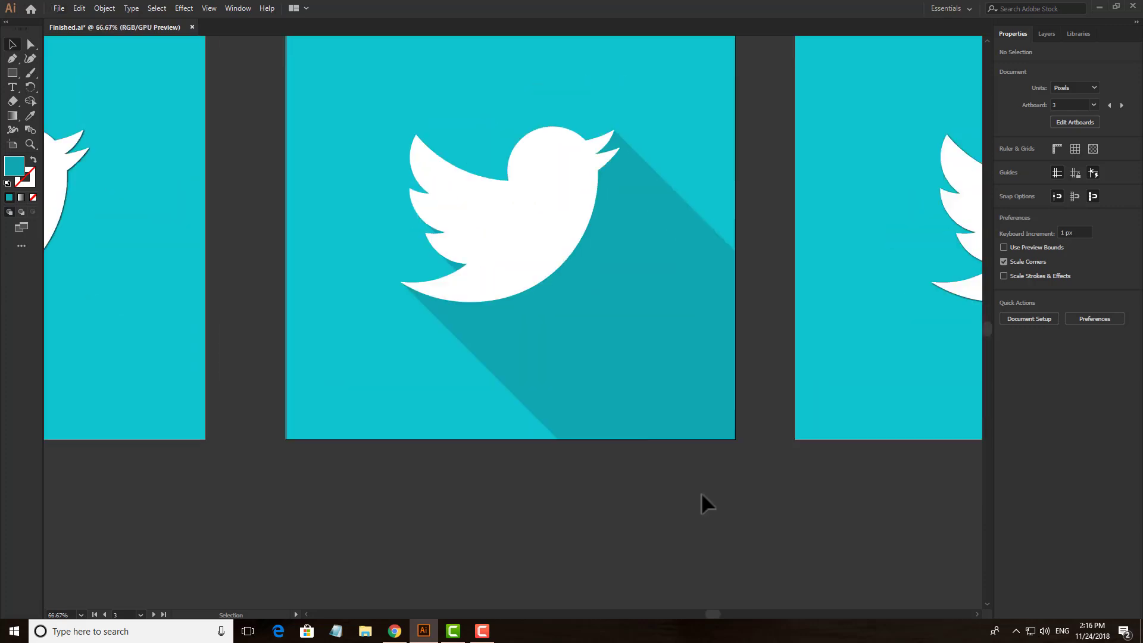
mouse_move(510, 149)
left_mouse_down()
mouse_move(643, 282)
mouse_move(631, 259)
left_mouse_up()
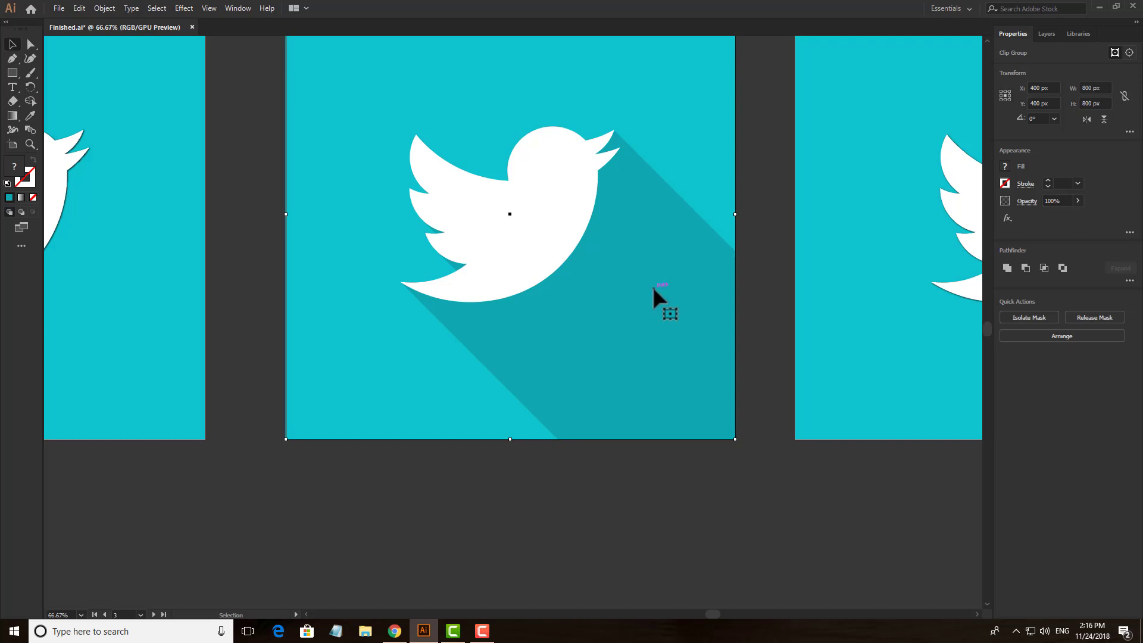
Delete the Drop Shadow effect from the right-hand artboard's bird in the Appearance section
left_click(773, 238)
mouse_move(773, 239)
left_mouse_down()
mouse_move(425, 290)
mouse_move(420, 300)
left_mouse_up()
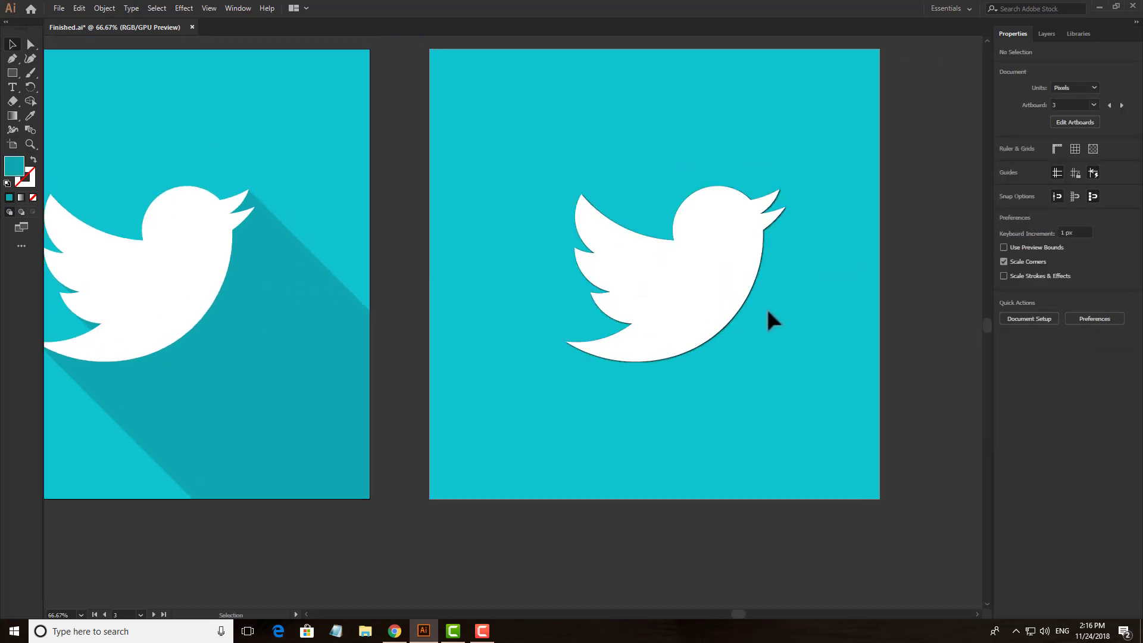
scroll(773, 313, "up", 2)
scroll(785, 315, "down", 2)
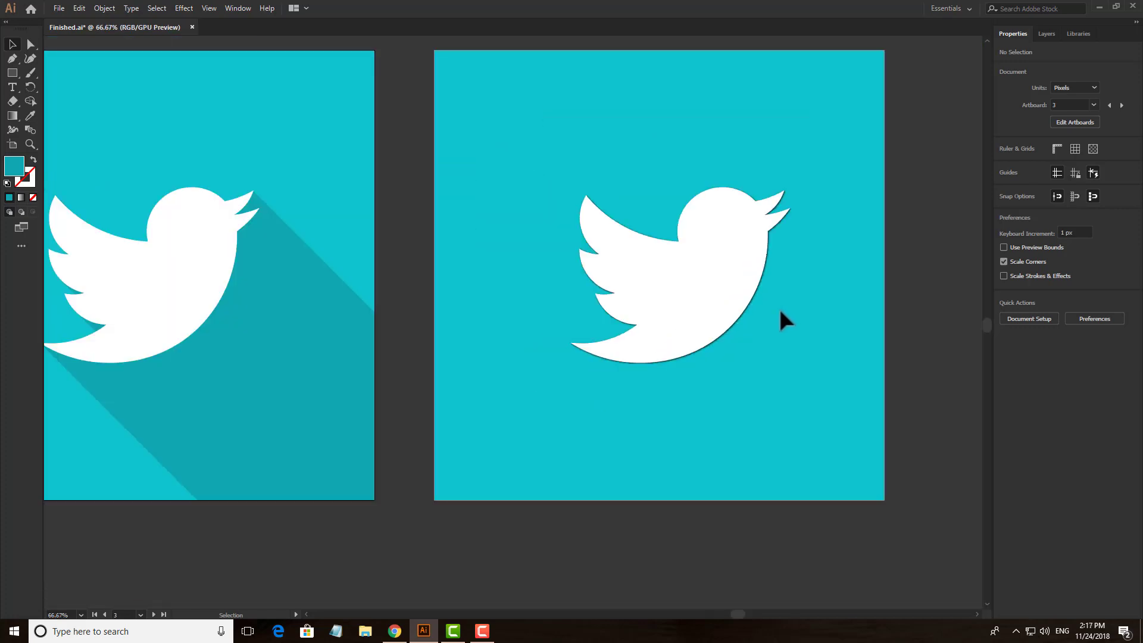
left_click(717, 280)
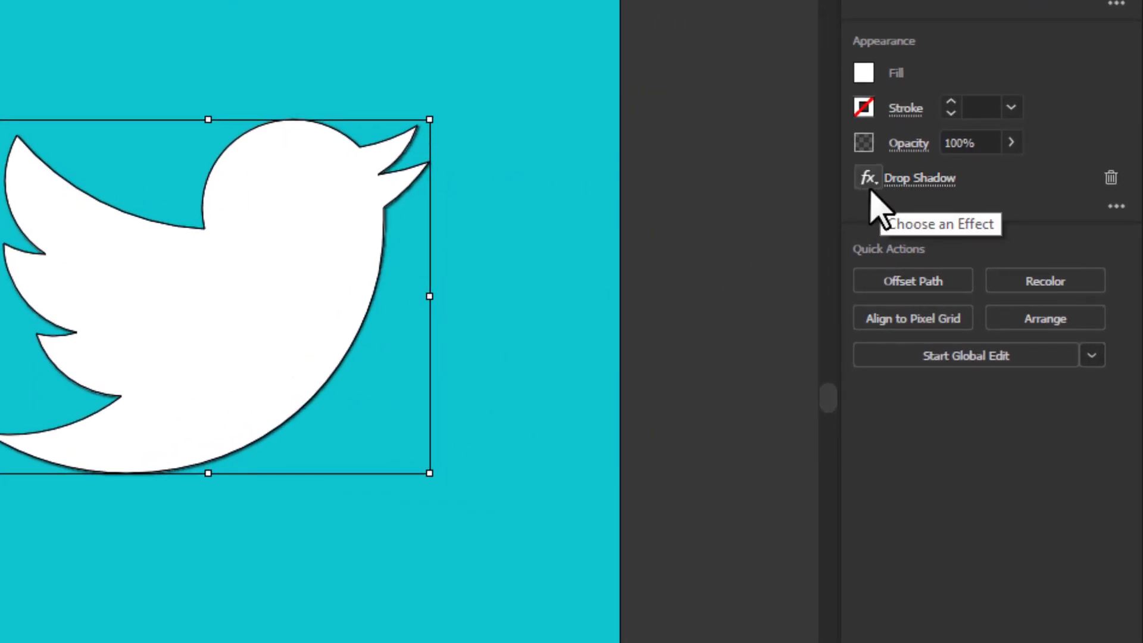
left_click(869, 178)
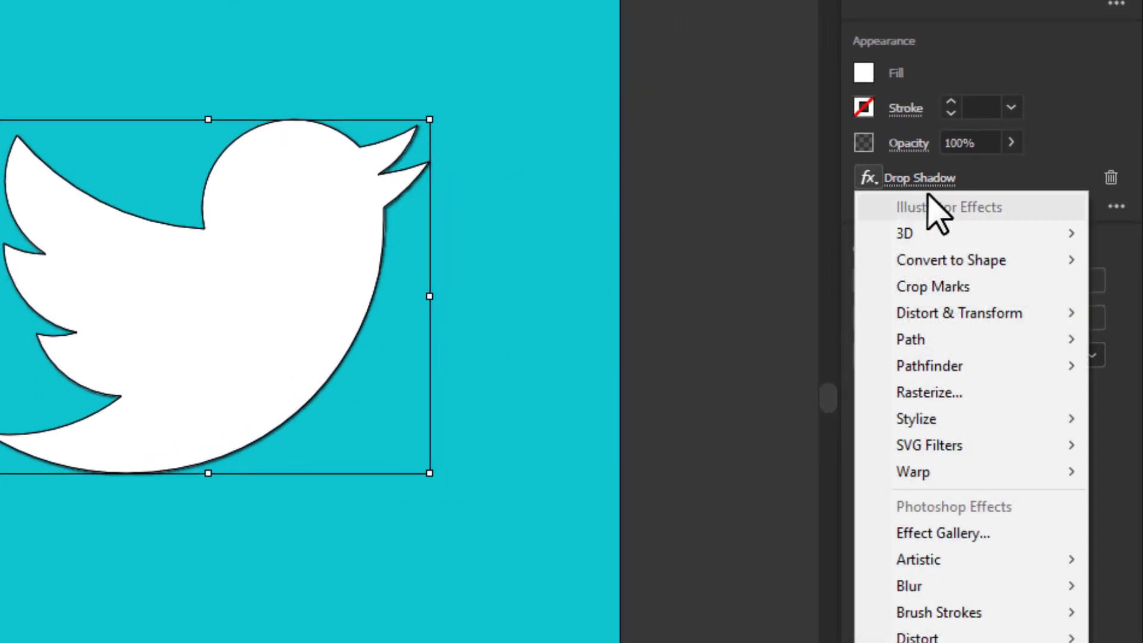
left_click(1025, 181)
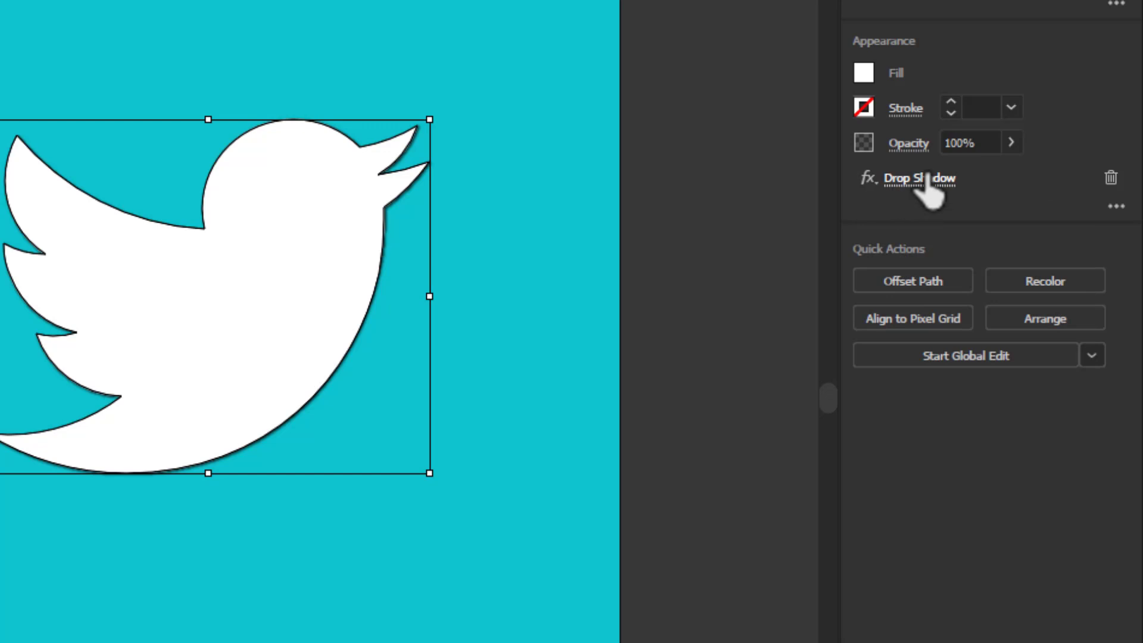
left_click(1110, 178)
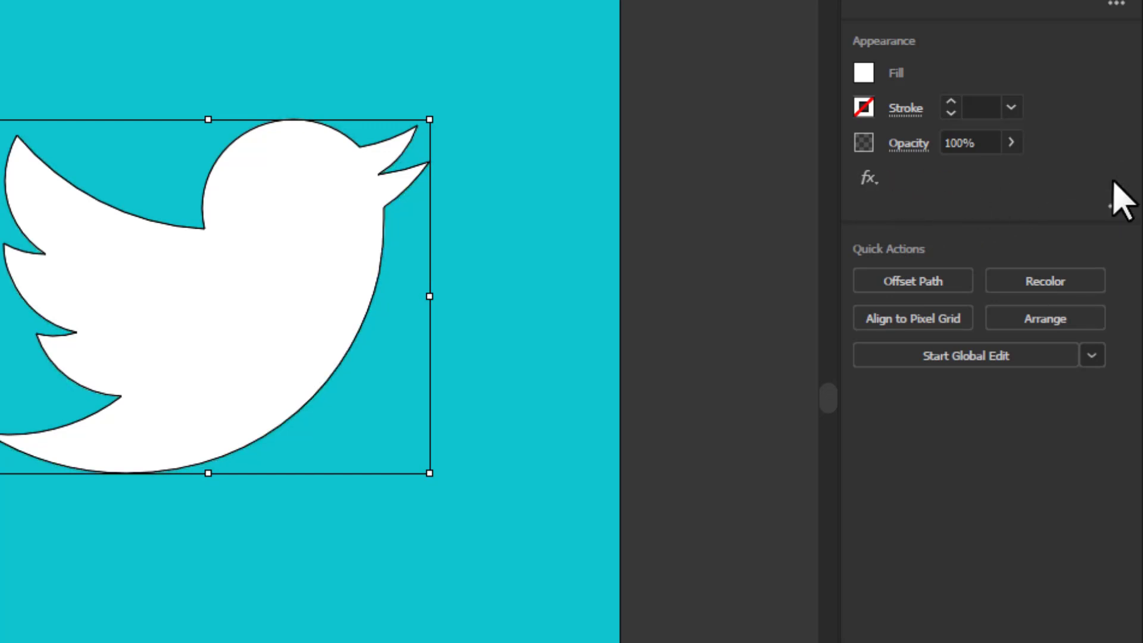
left_click(560, 192)
left_click_drag(560, 192, 357, 288)
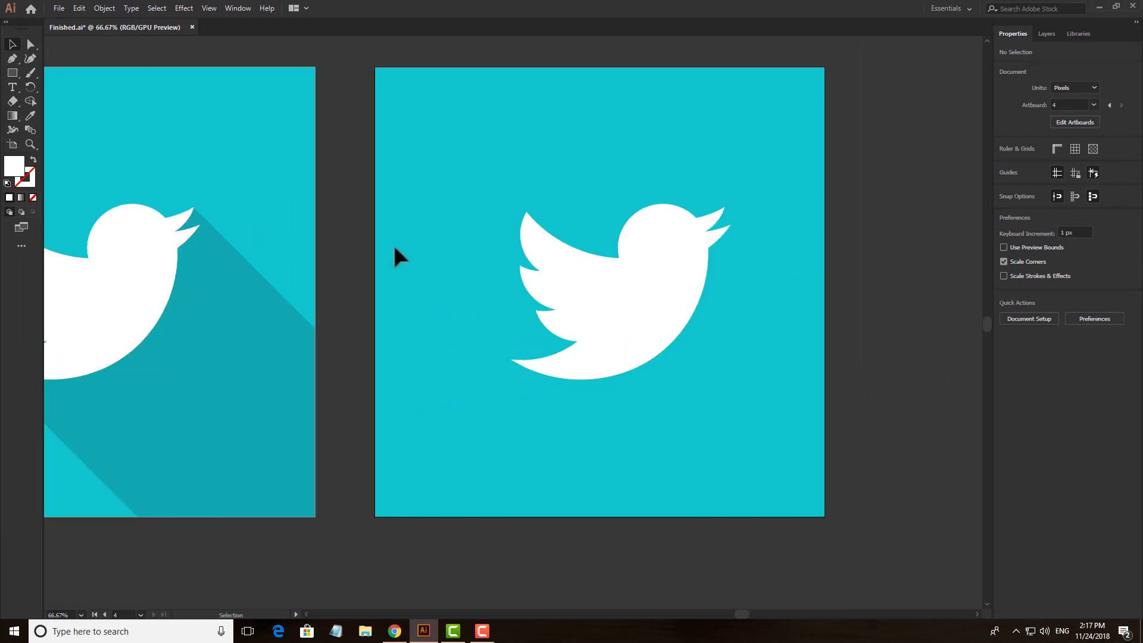
Alt-drag a copy of the white bird onto the pasteboard above the right-hand artboard
left_click(593, 301)
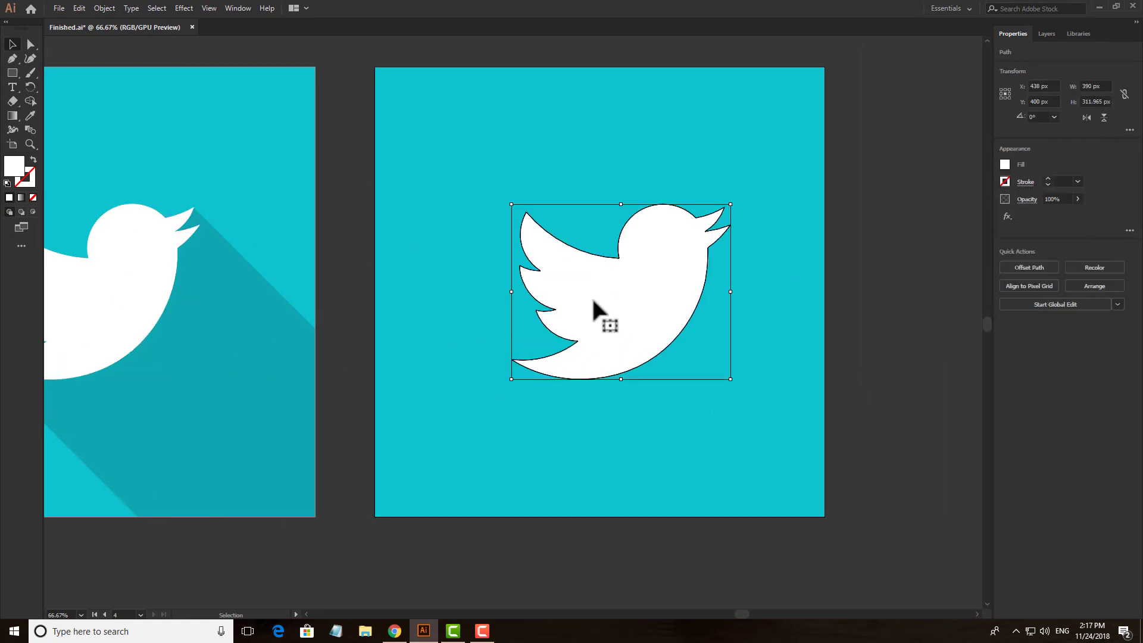
left_click(783, 268)
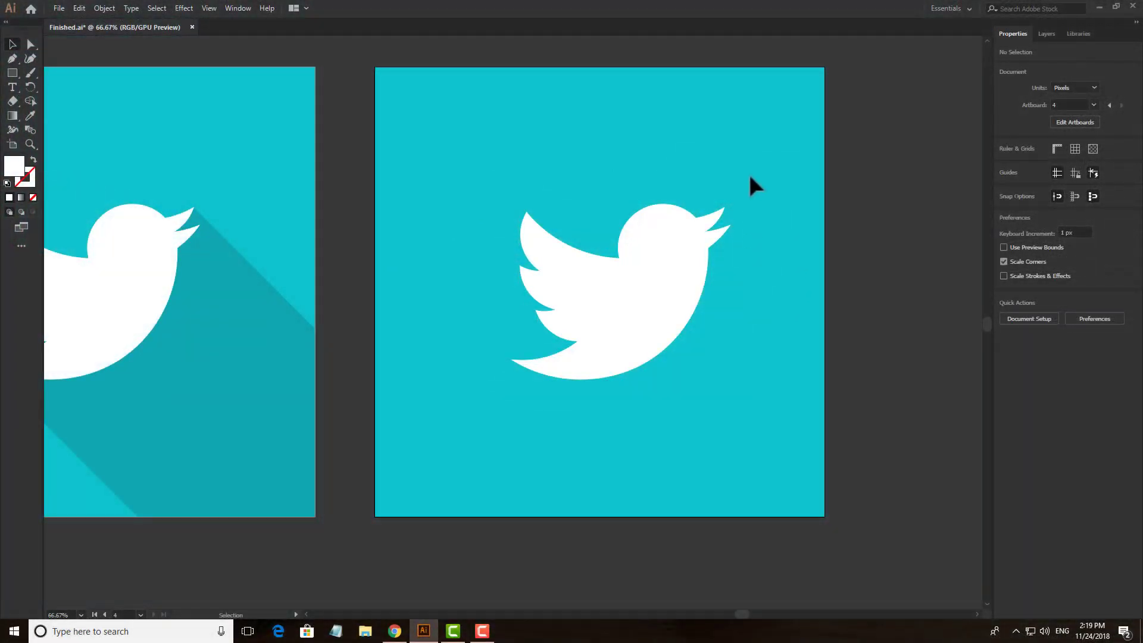
left_click(514, 360)
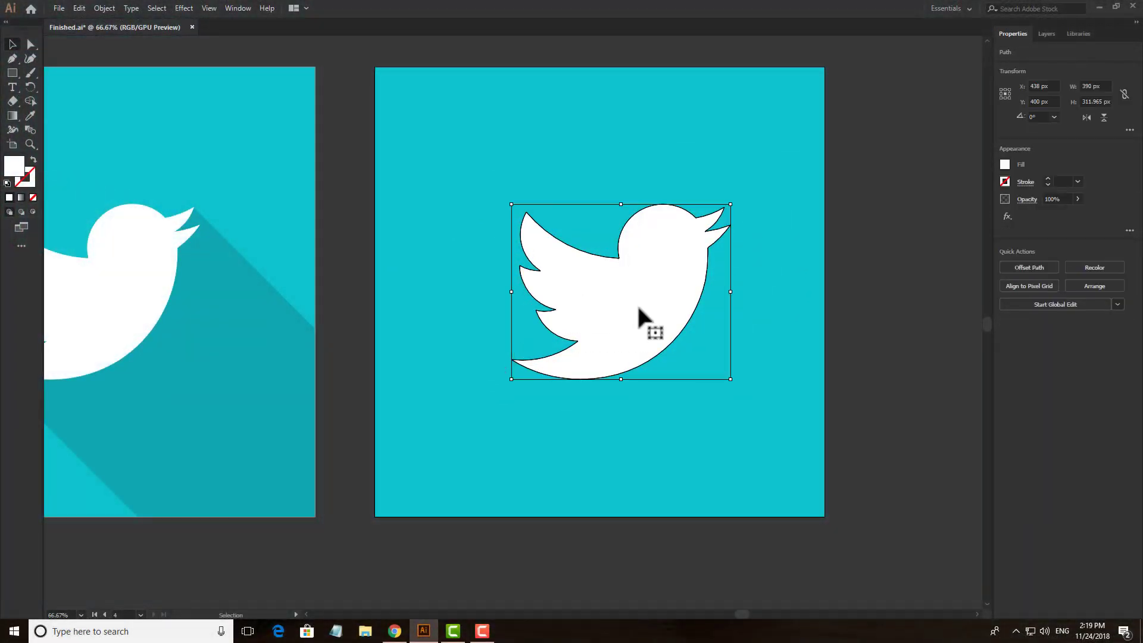
scroll(645, 321, "down", 3)
scroll(644, 320, "up", 3)
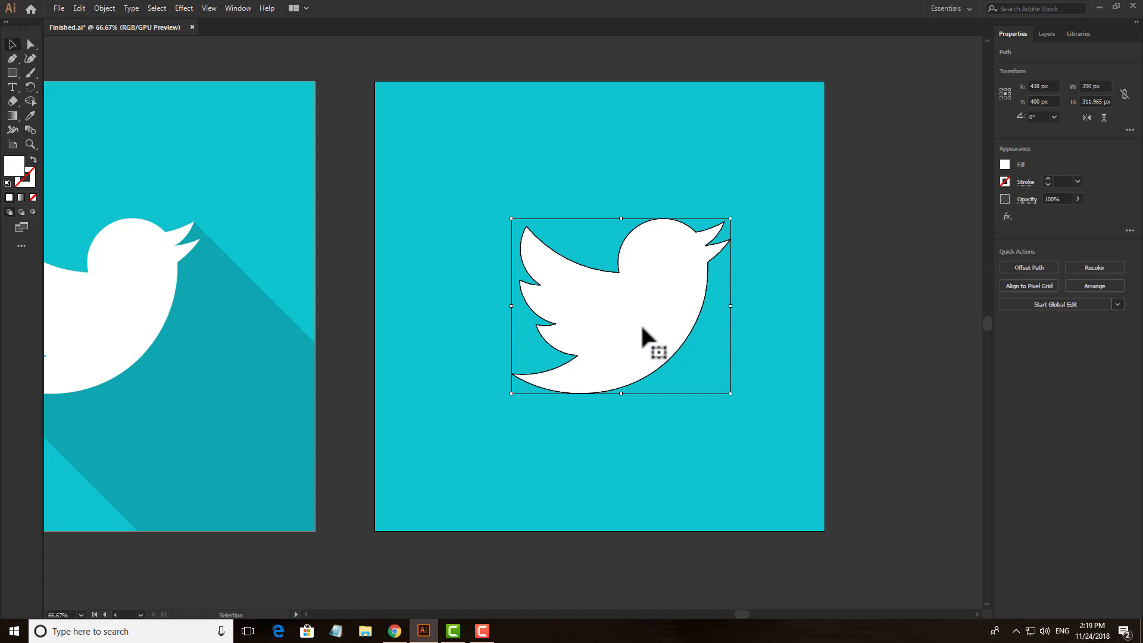
left_click_drag(765, 298, 730, 340)
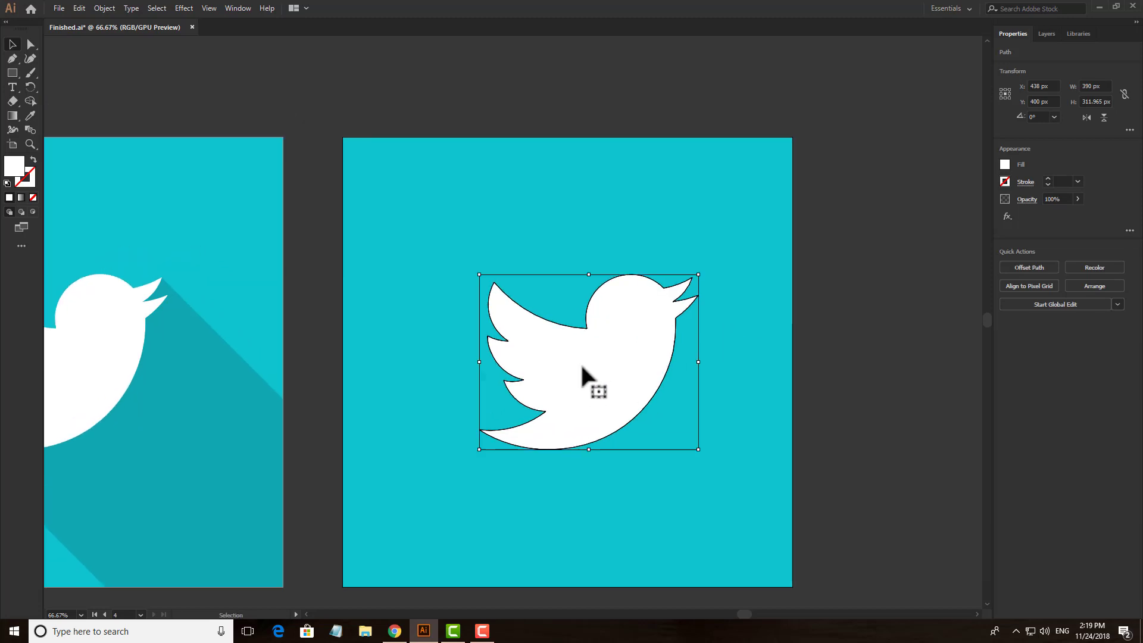
left_click_drag(644, 328, 828, 204)
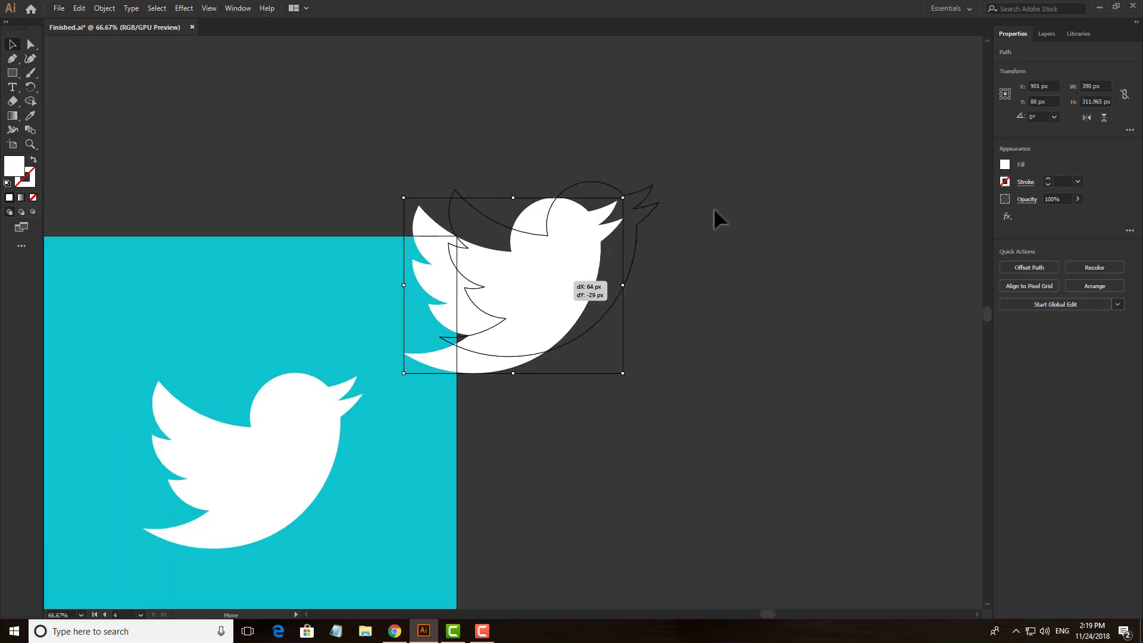
left_click_drag(566, 268, 862, 170)
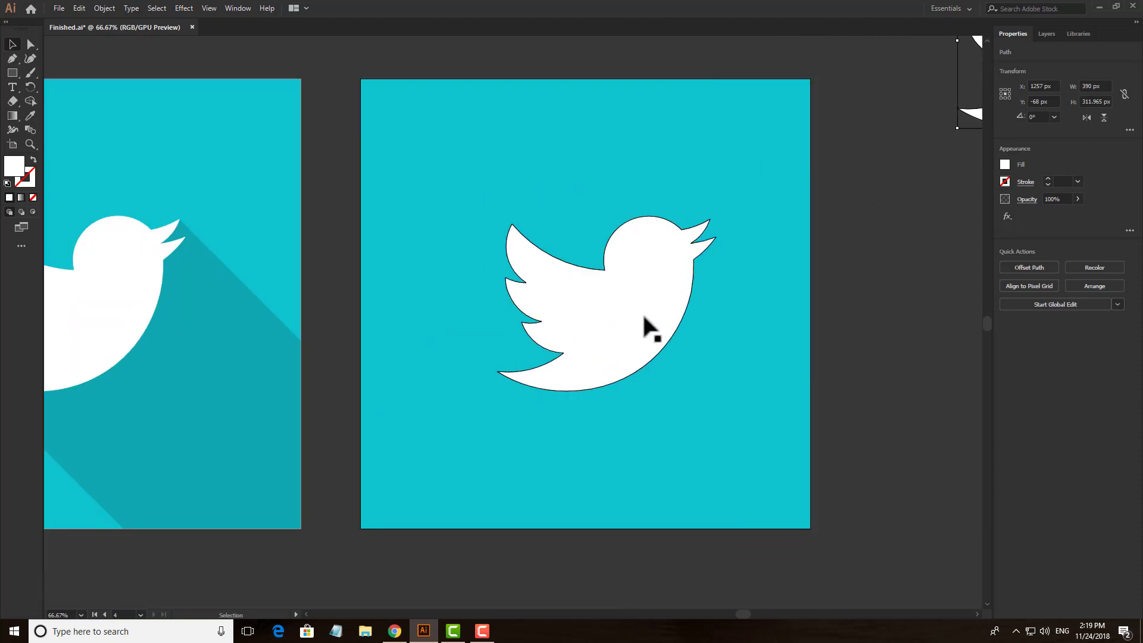
Fill the original bird with the teal background colour using the Eyedropper
left_click(646, 312)
key("i")
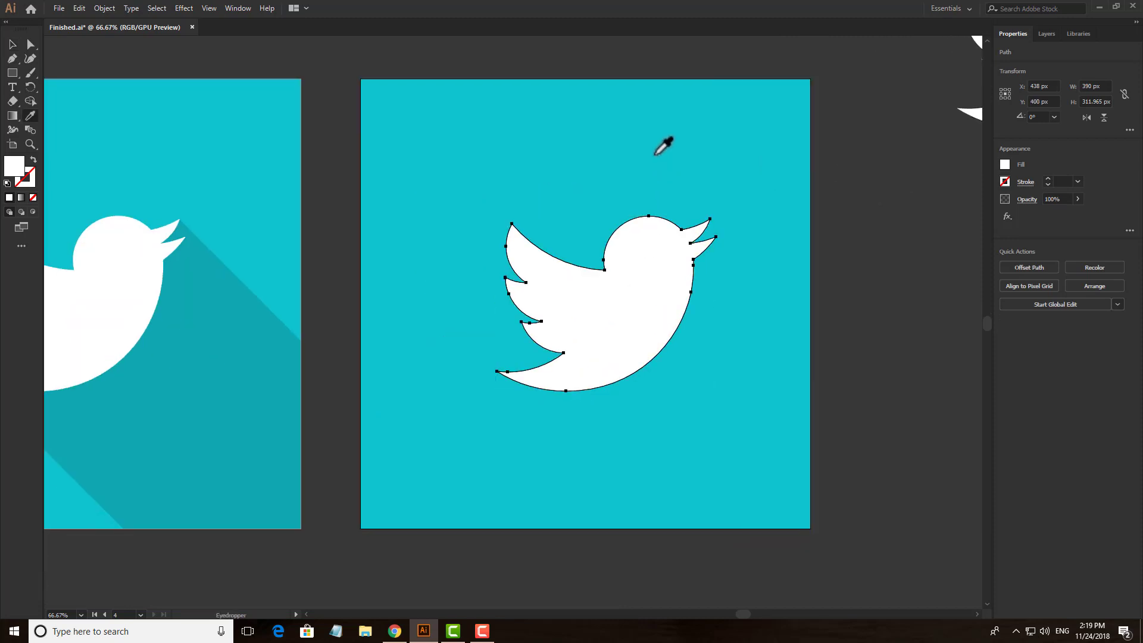
left_click(657, 149)
key("v")
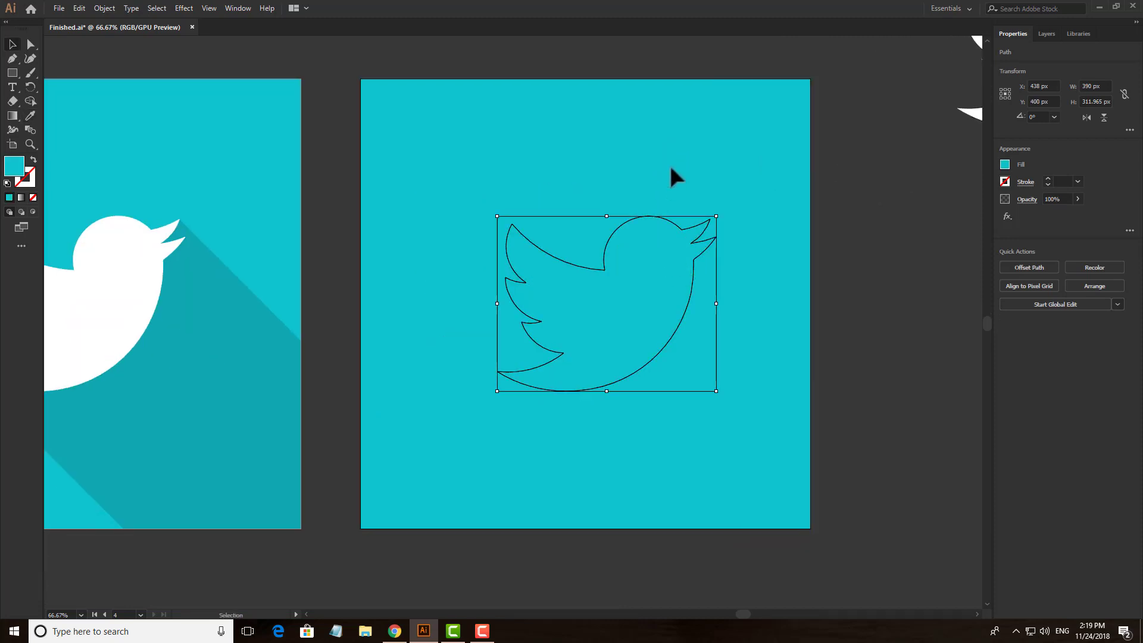
left_click(676, 176)
left_click(646, 288)
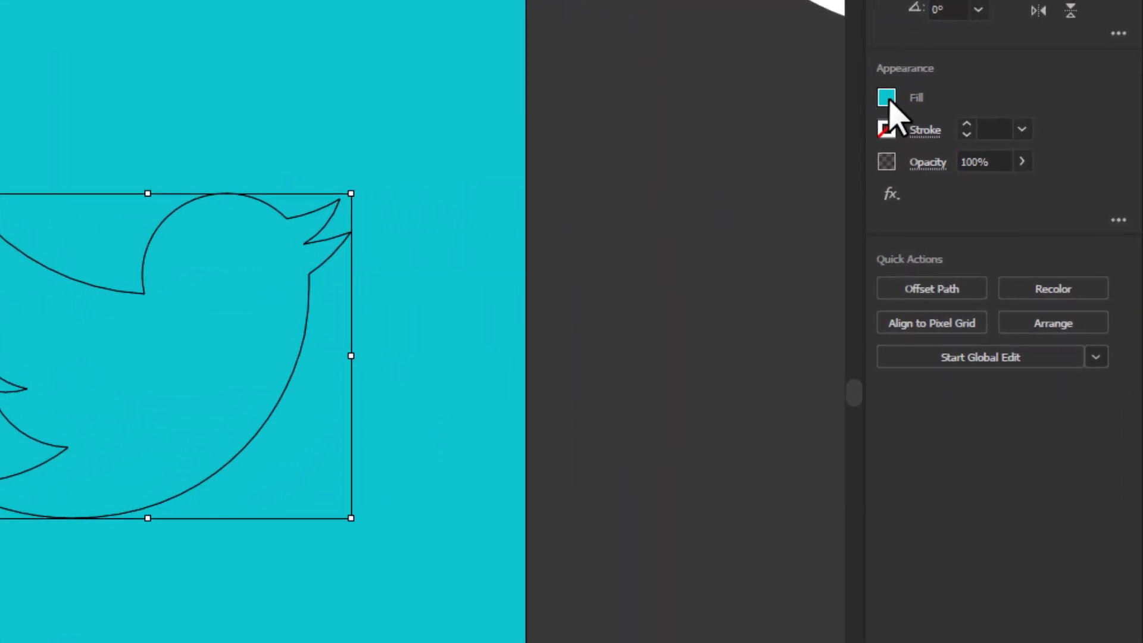
Darken the bird's teal fill by lowering its brightness to about 69%
left_click(962, 141)
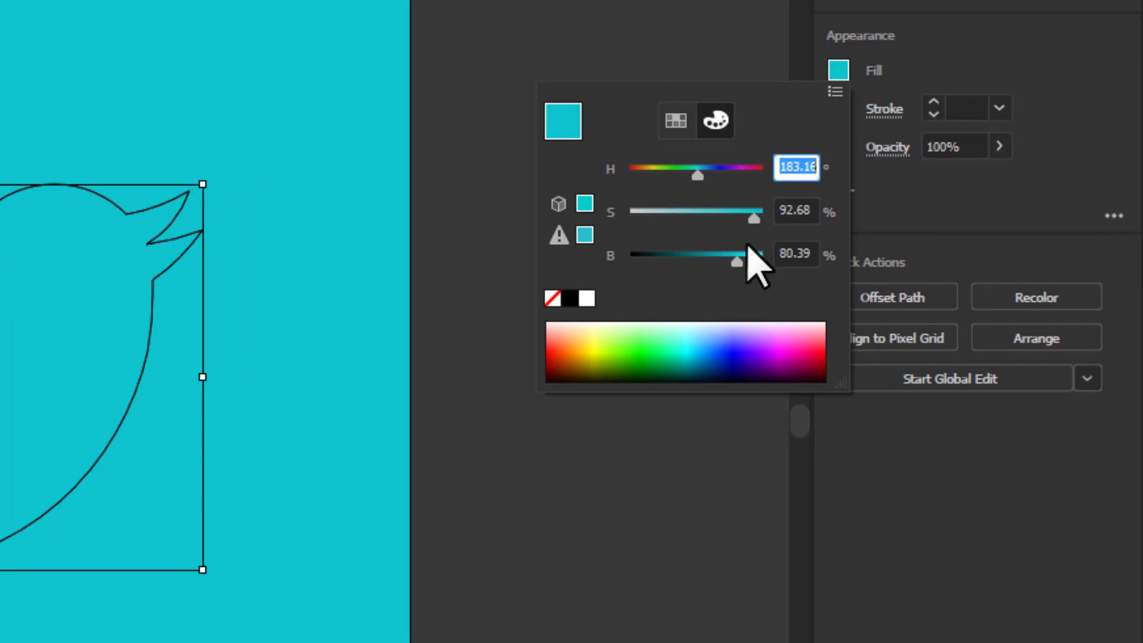
left_click_drag(744, 261, 722, 265)
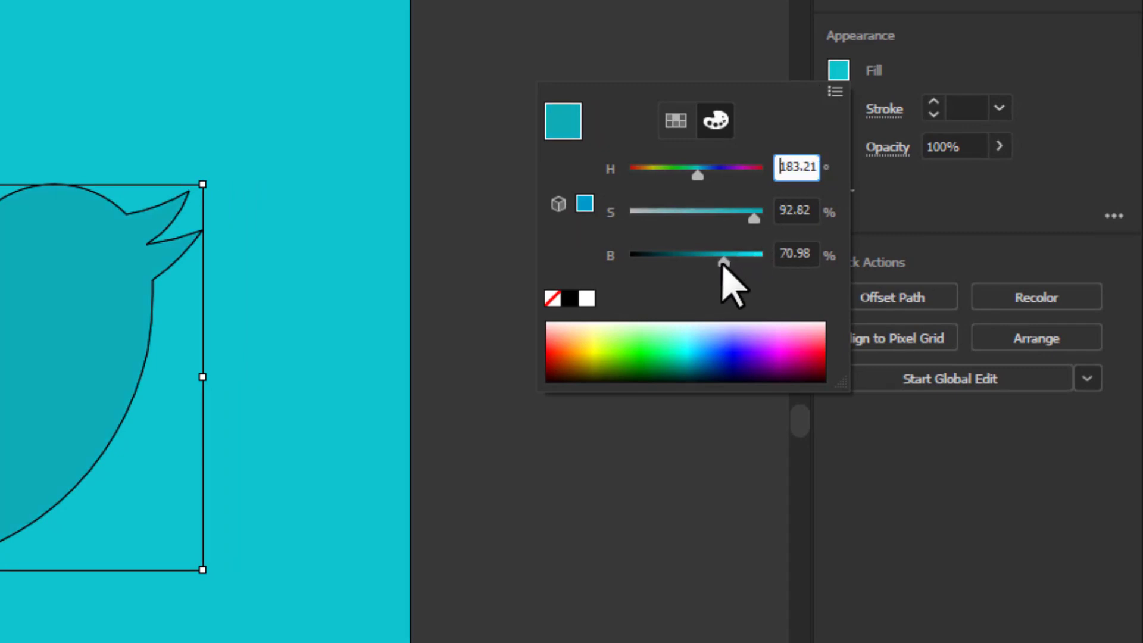
left_click_drag(724, 263, 720, 263)
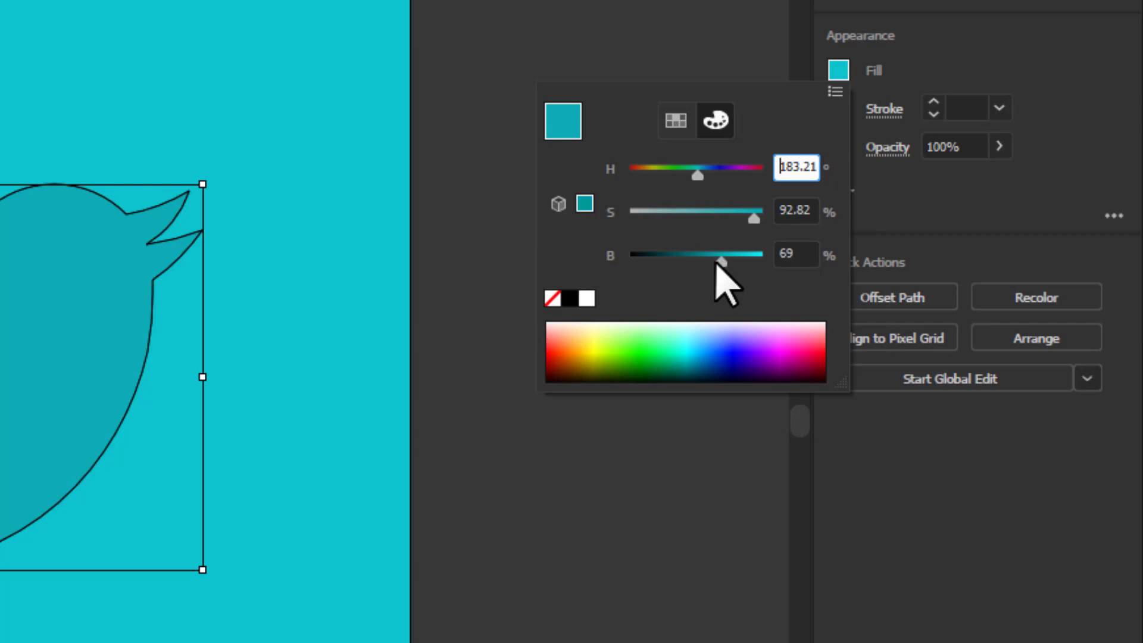
left_click(443, 241)
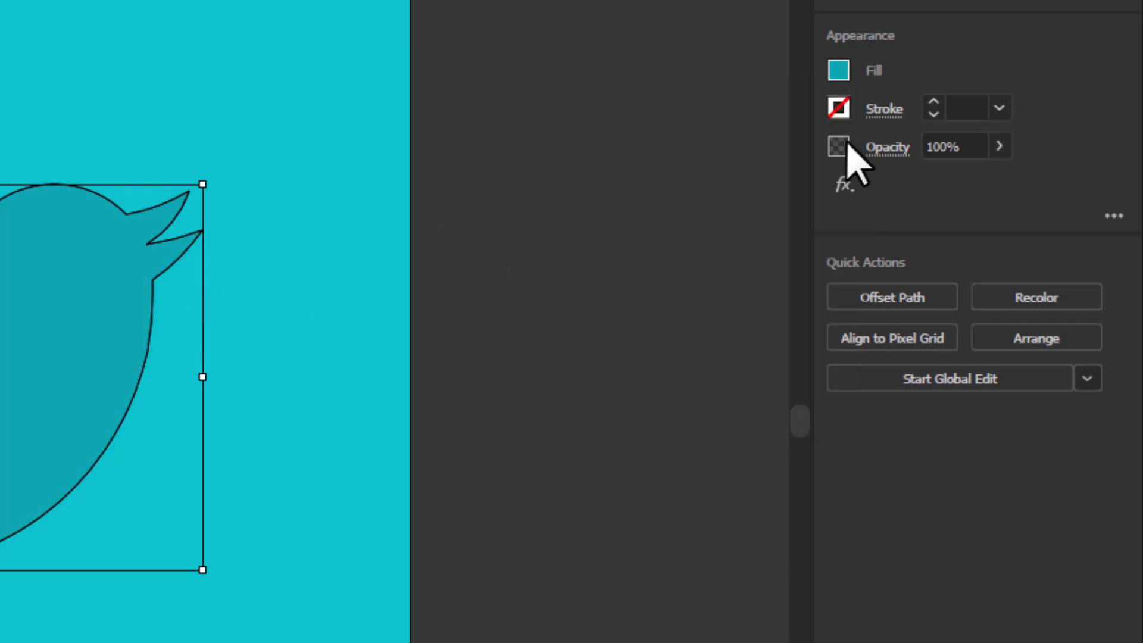
left_click(839, 70)
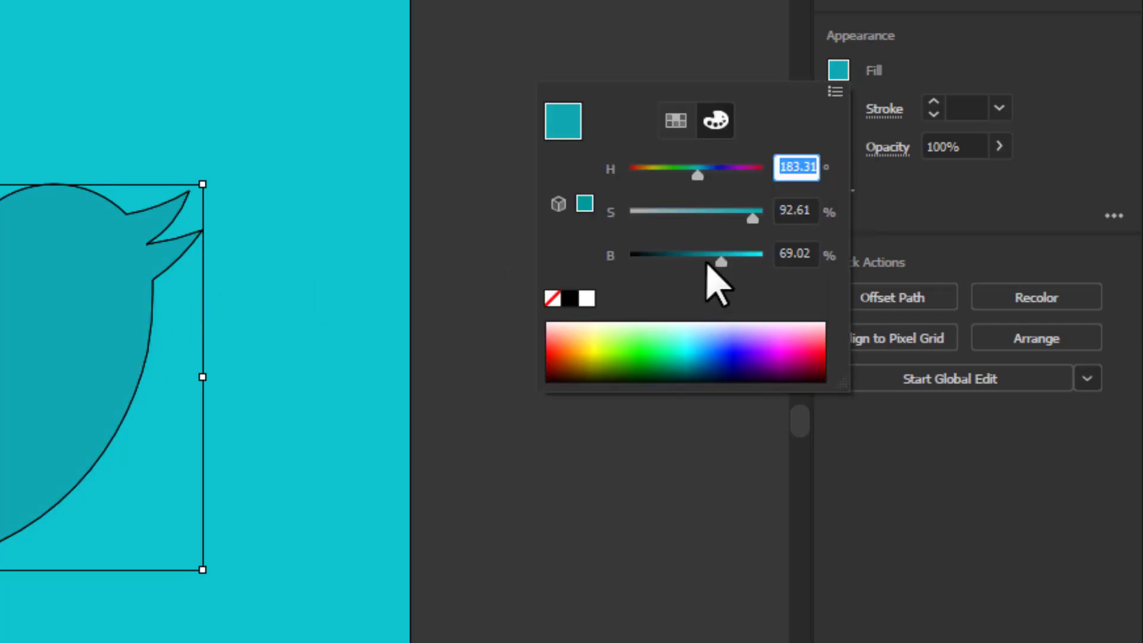
left_click_drag(720, 262, 726, 265)
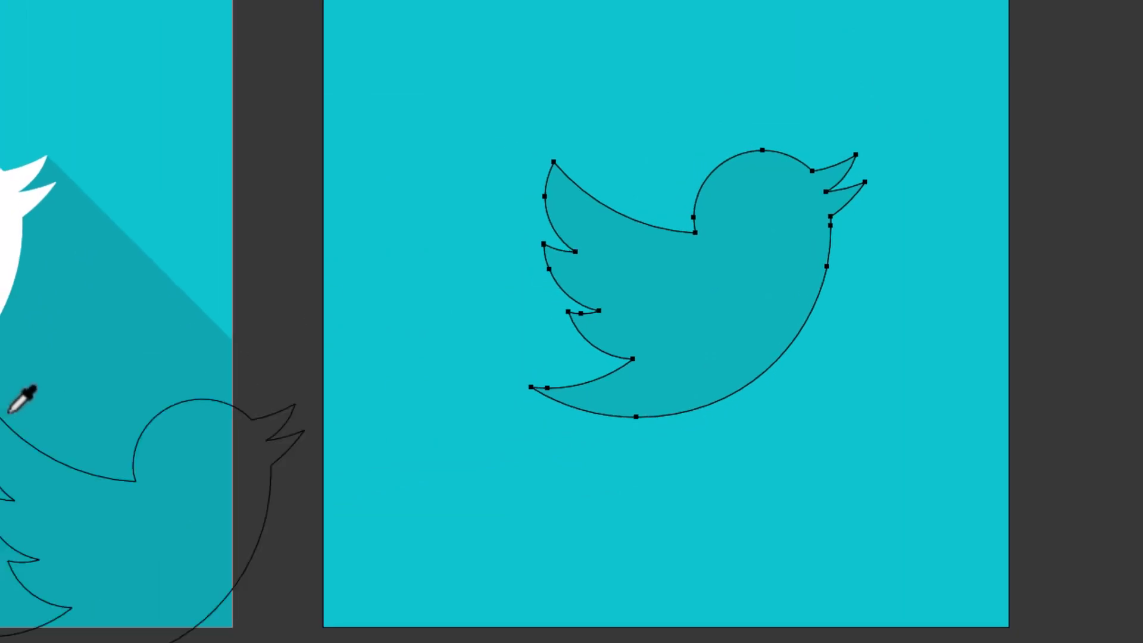
Duplicate the dark teal bird down and right toward the artboard's lower-right corner
key("v")
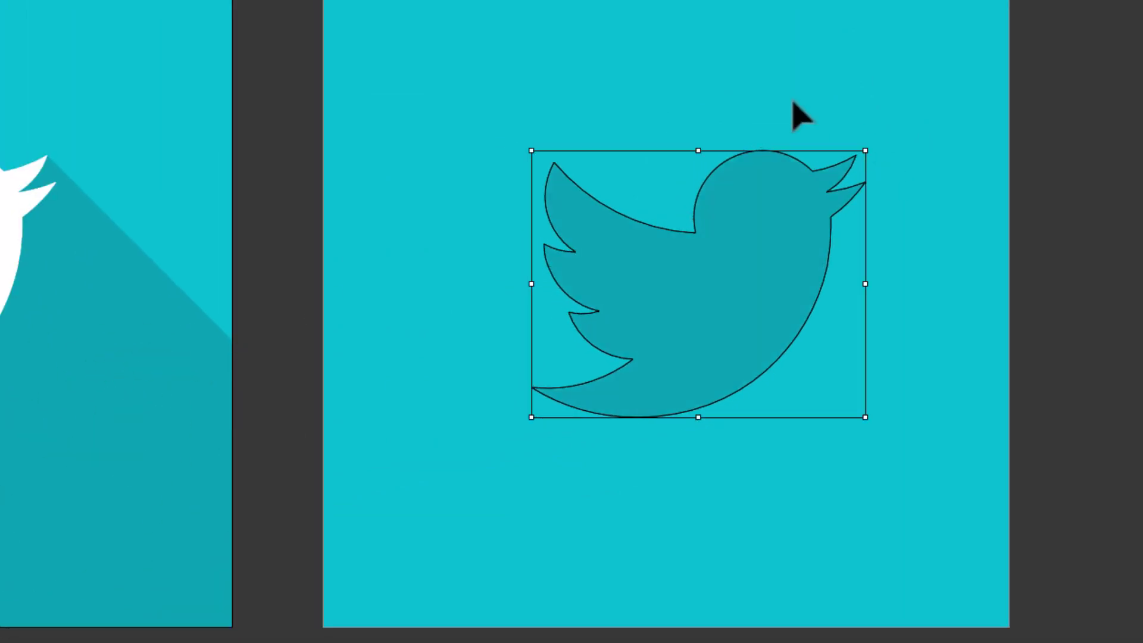
left_click(493, 148)
left_click_drag(492, 148, 855, 288)
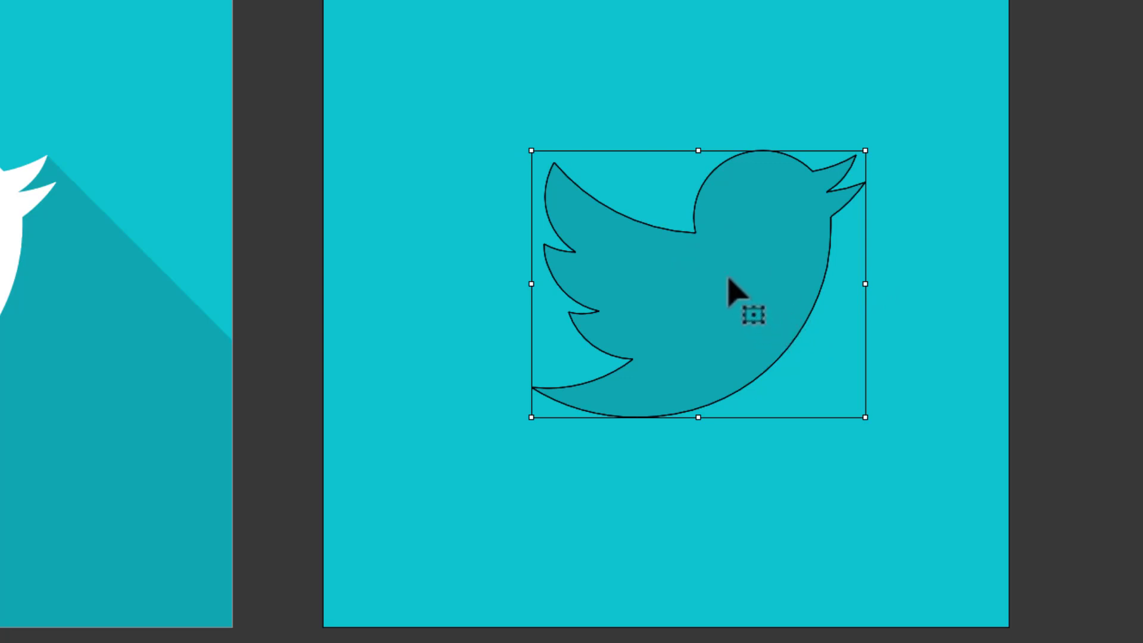
mouse_move(724, 303)
left_mouse_down()
mouse_move(822, 526)
mouse_move(802, 516)
left_mouse_up()
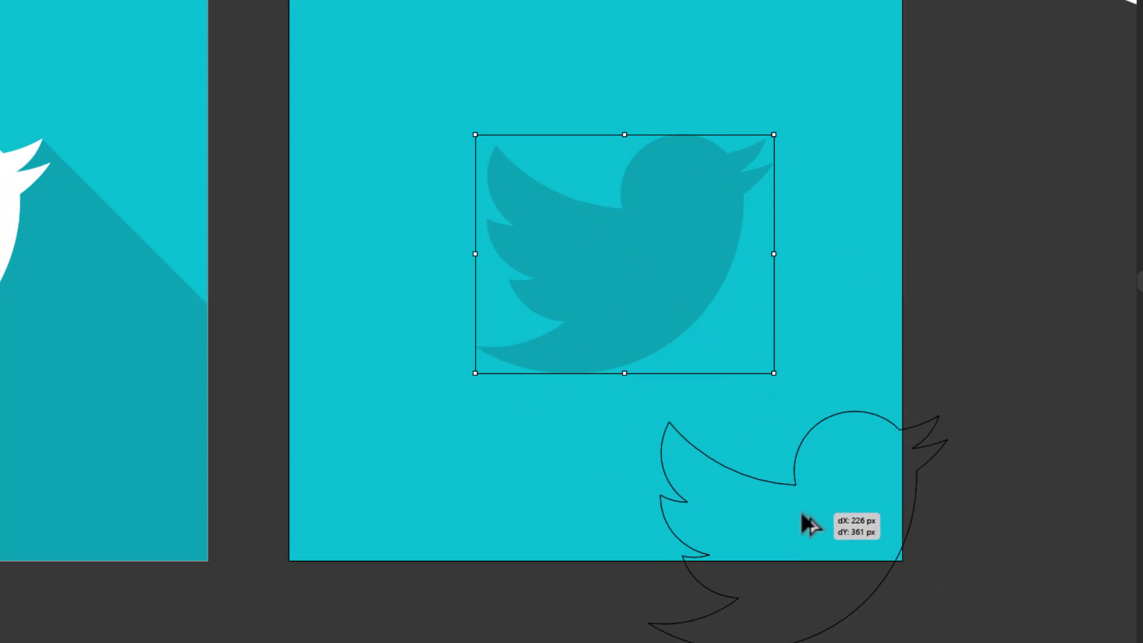
left_click_drag(802, 514, 802, 518)
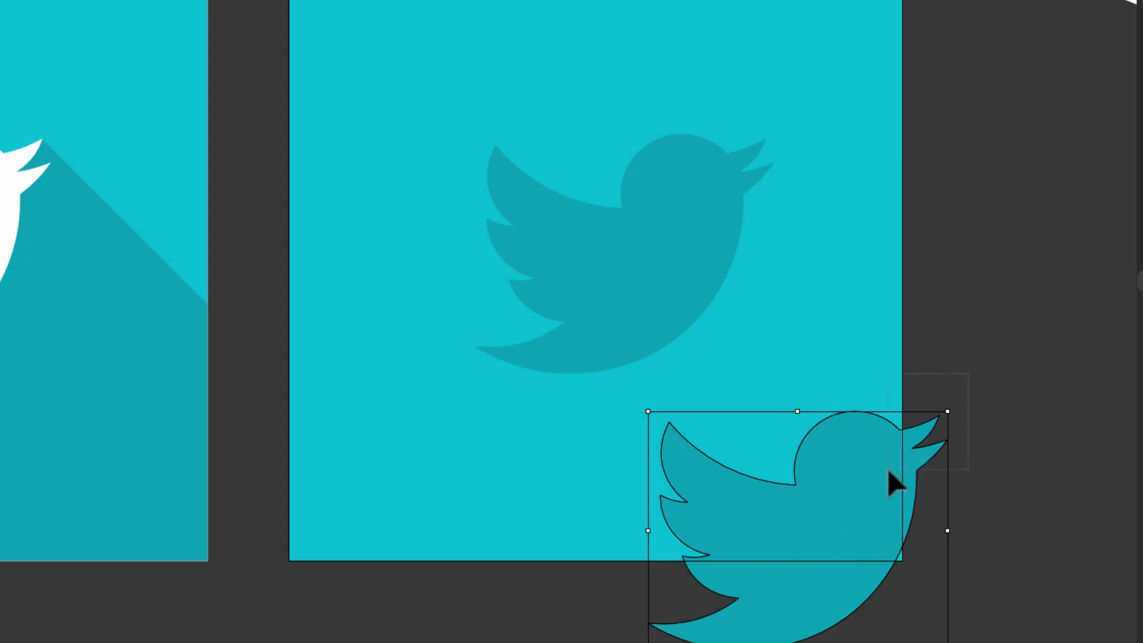
Fill the copy with the background cyan and send it behind the background square
key("i")
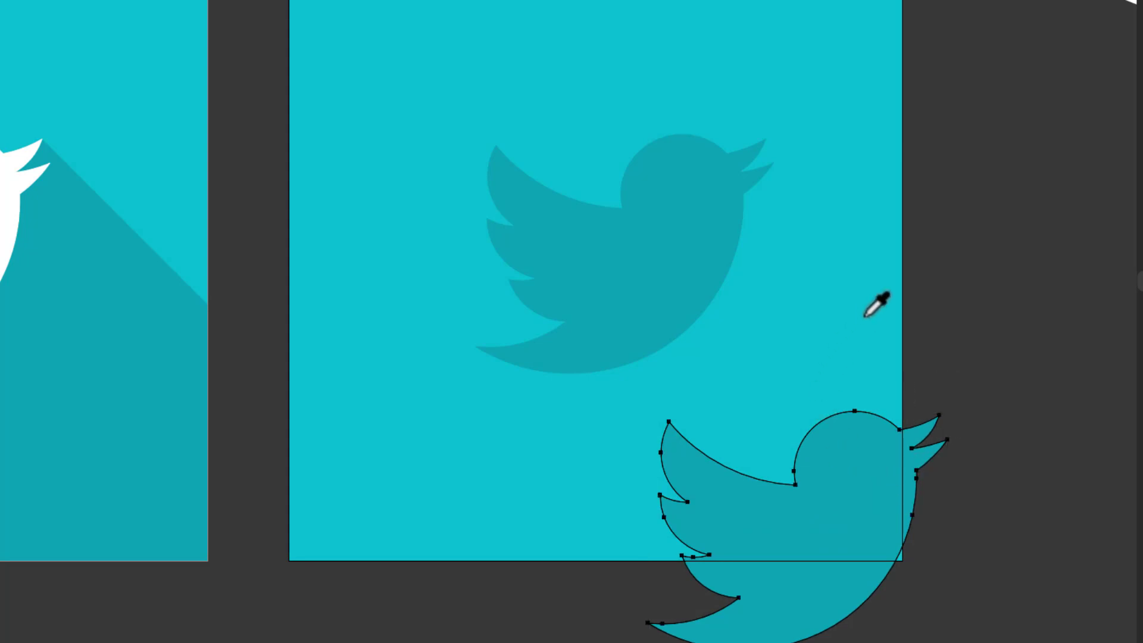
left_click(865, 317)
key("v")
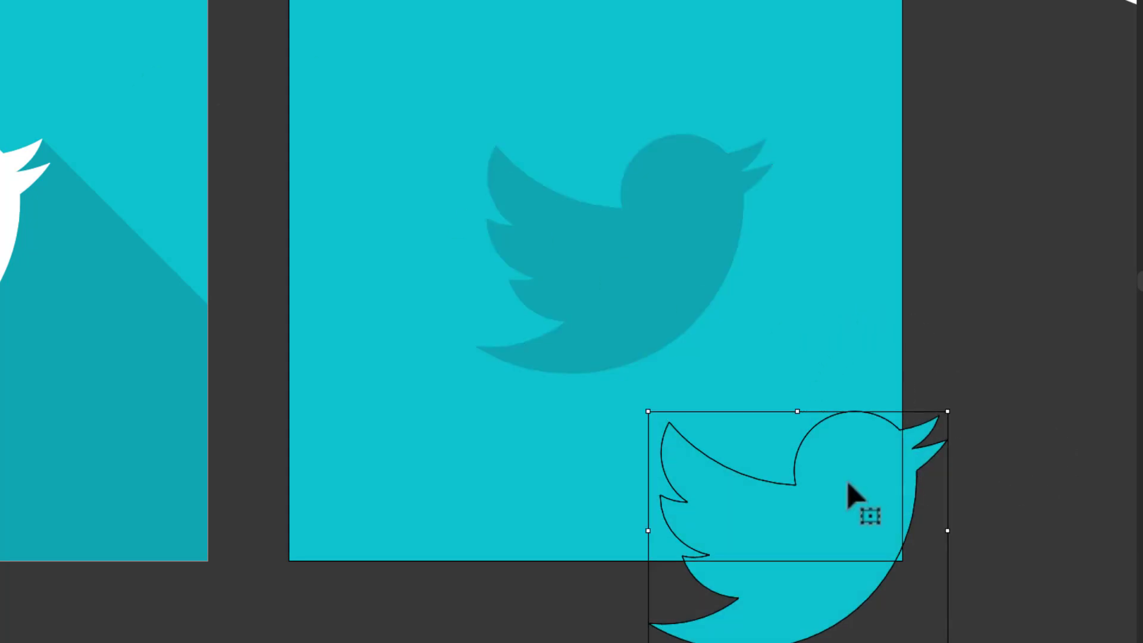
key("ctrl+shift+bracketleft")
left_click(981, 353)
left_click(894, 500)
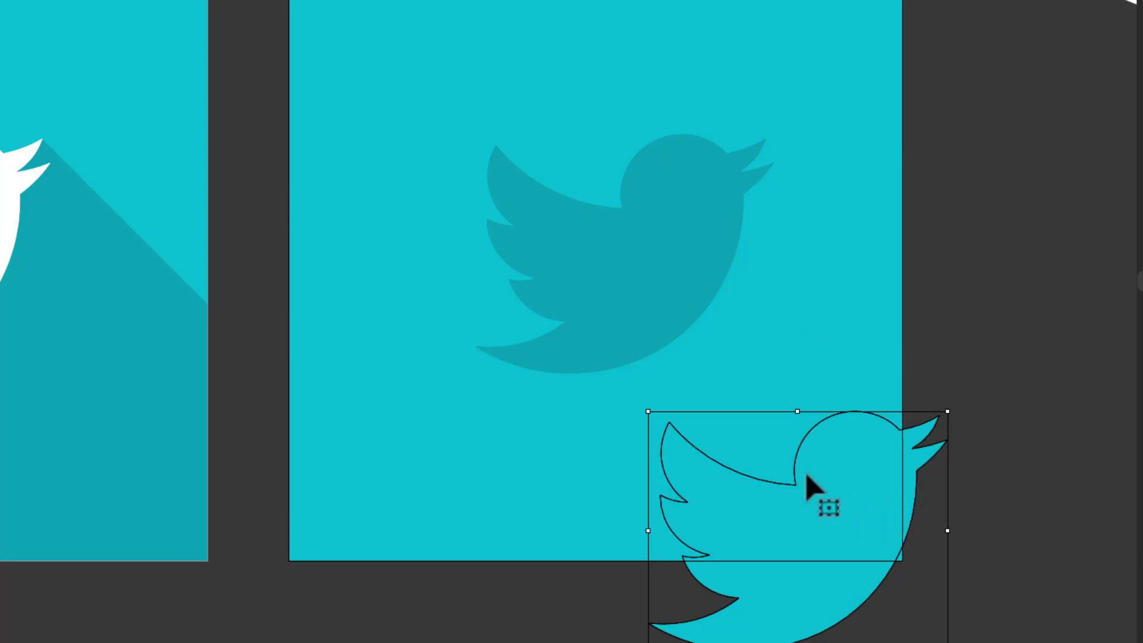
left_click_drag(806, 484, 822, 427)
left_click(673, 156)
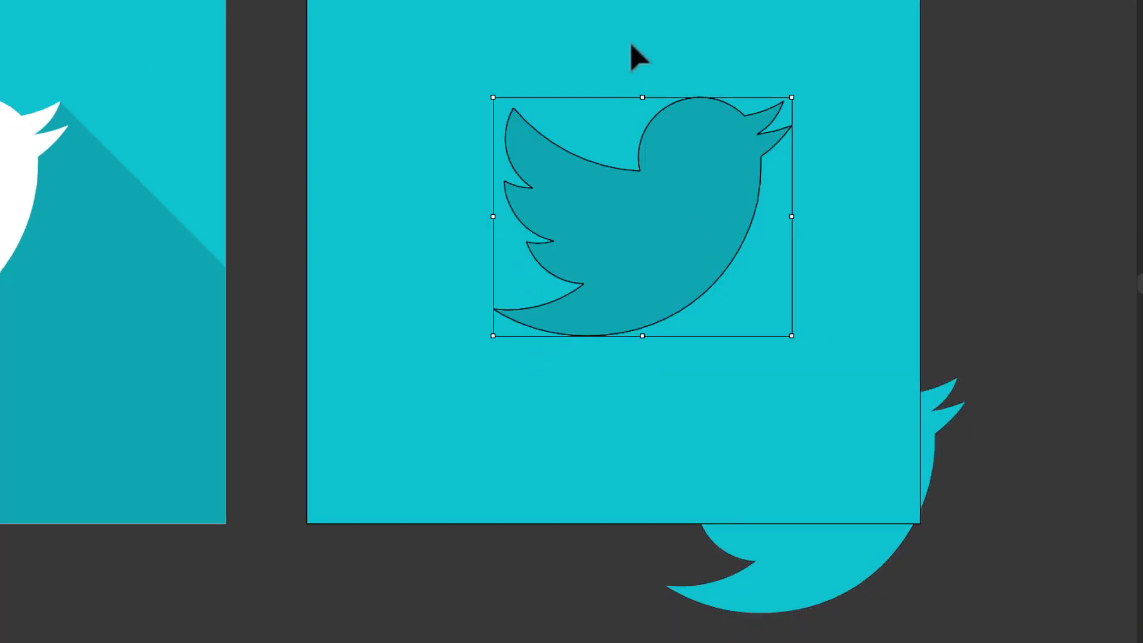
left_click(887, 460)
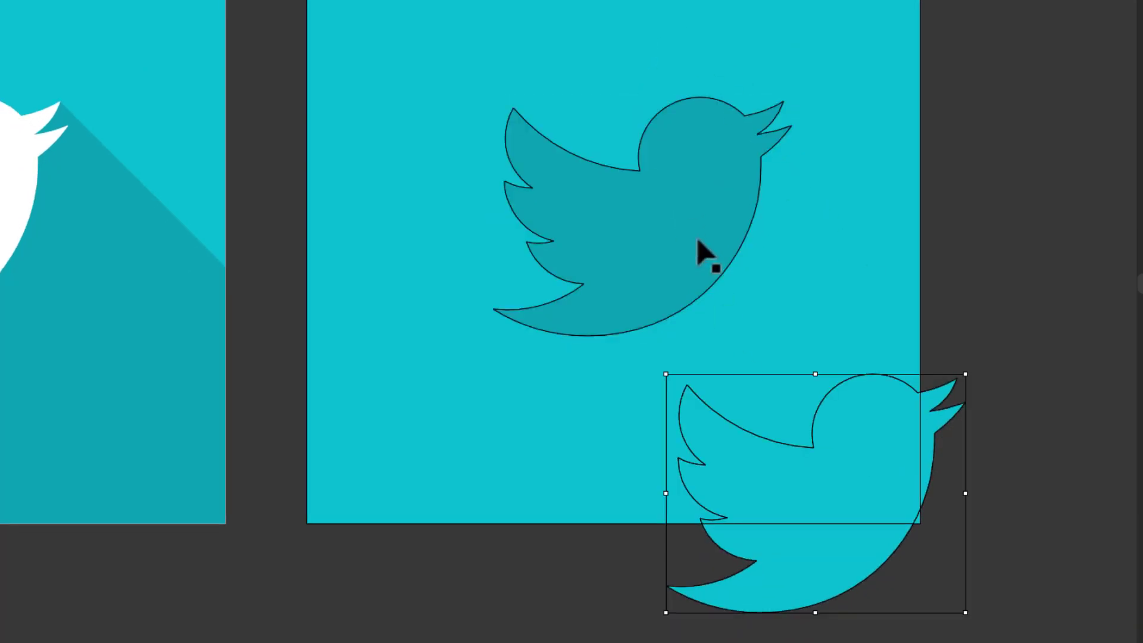
left_click(686, 194)
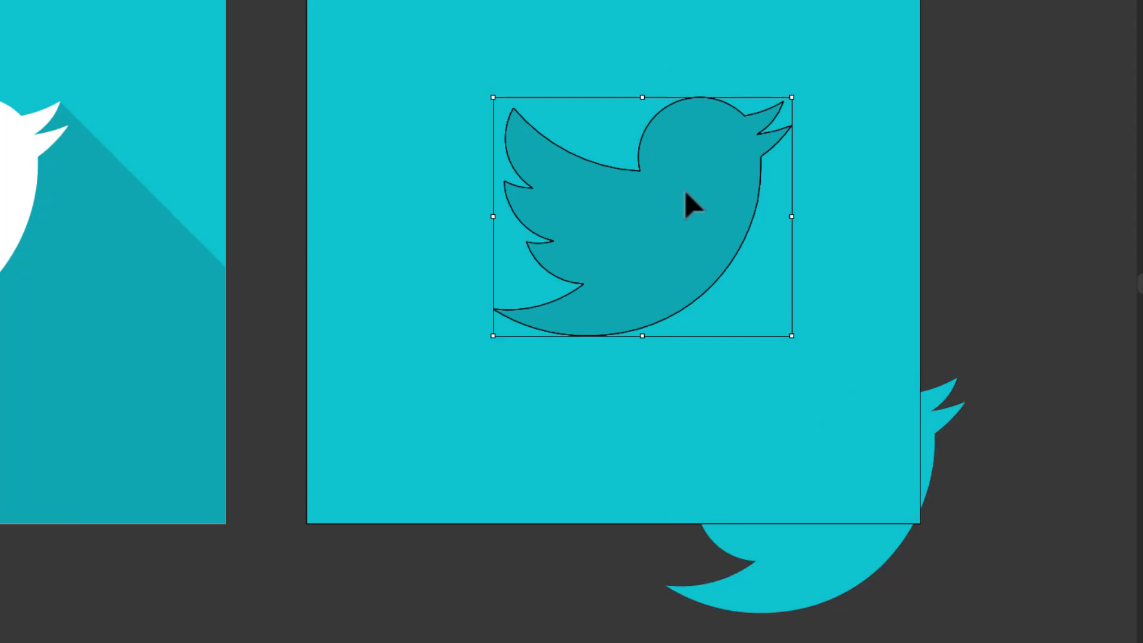
Bring the dark teal bird in front of everything with Arrange > Bring to Front
right_click(676, 154)
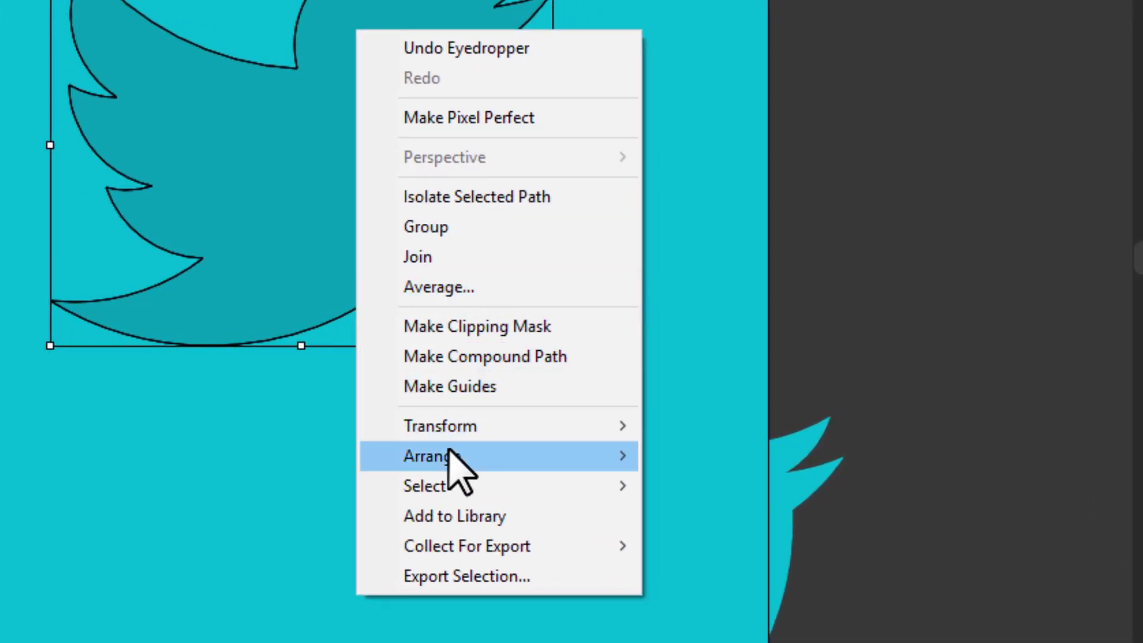
mouse_move(428, 456)
left_click(677, 457)
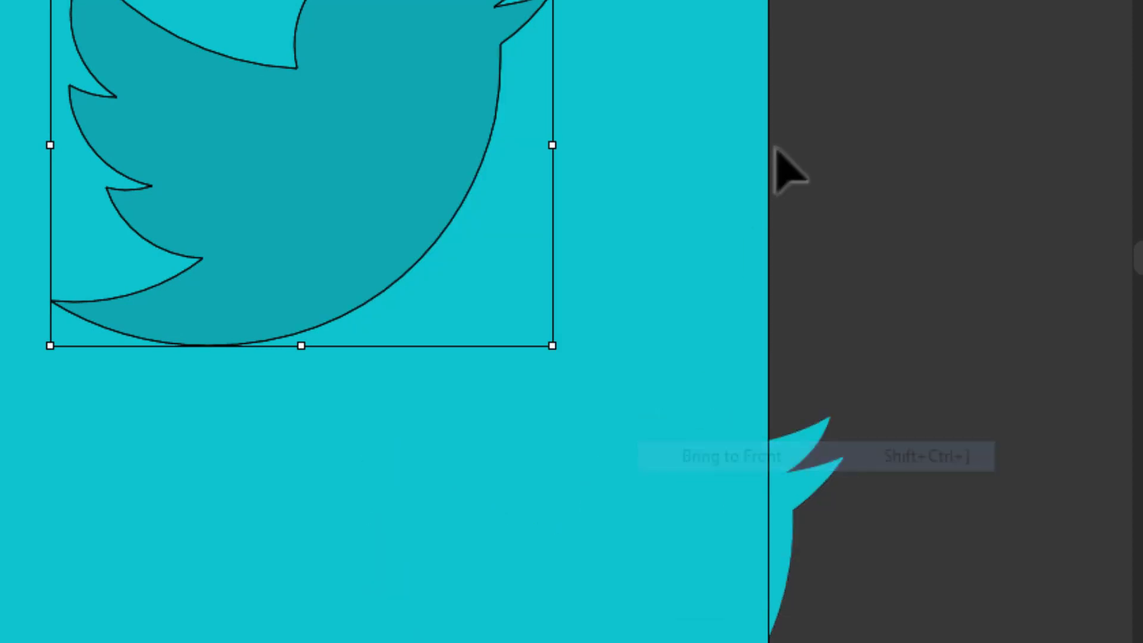
left_click(691, 574)
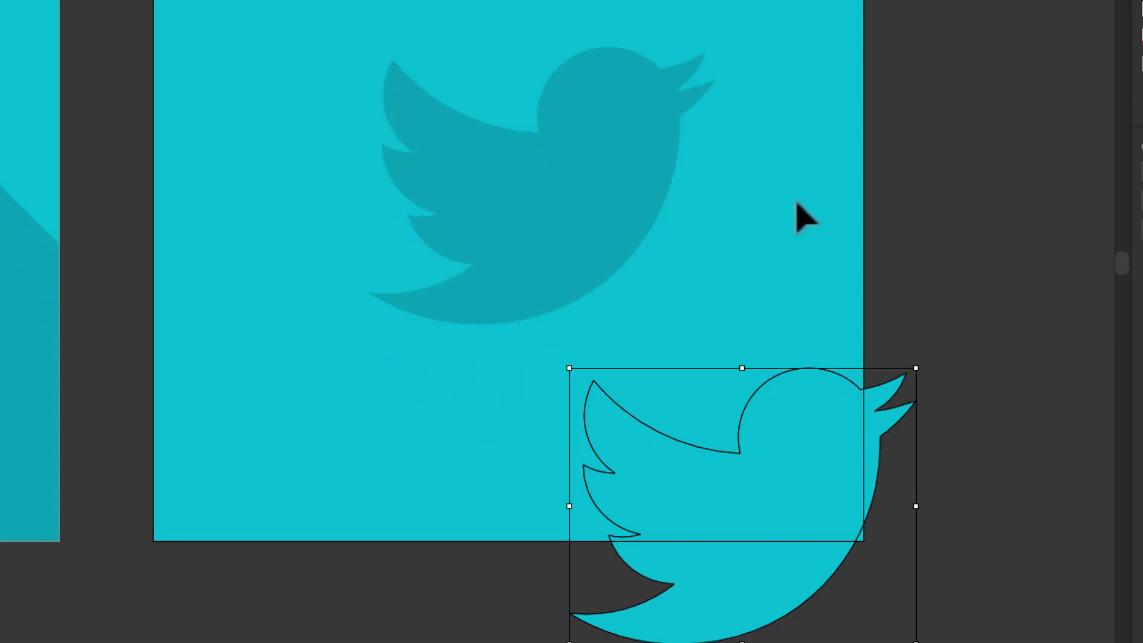
left_click(584, 178)
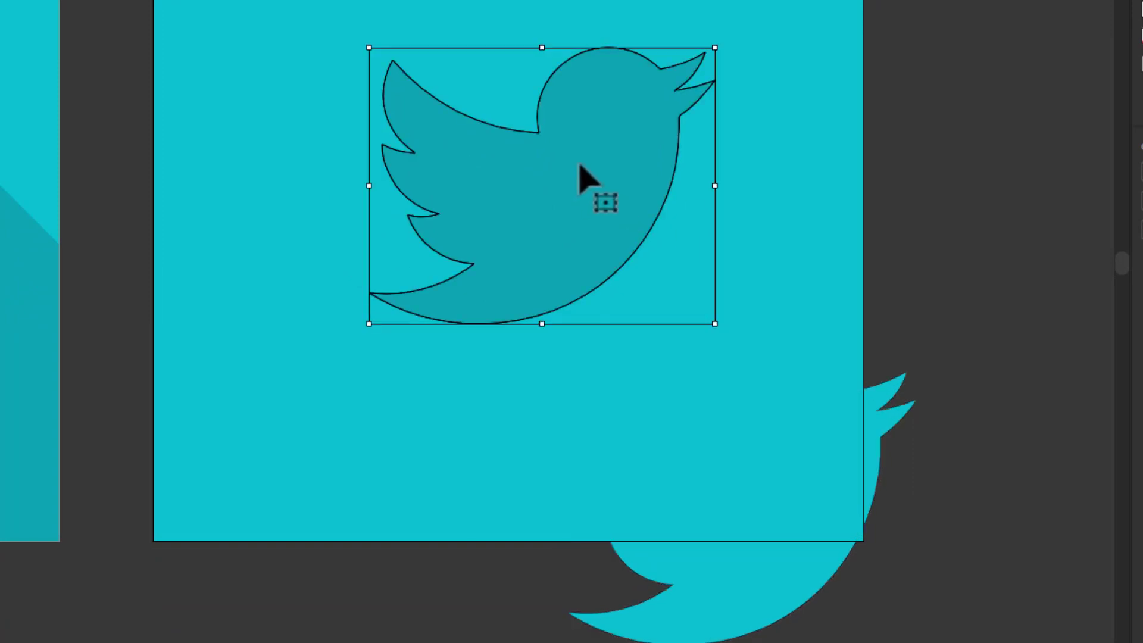
Select the dark teal bird and its cyan copy together
scroll(628, 209, "down", 2)
scroll(715, 311, "down", 1)
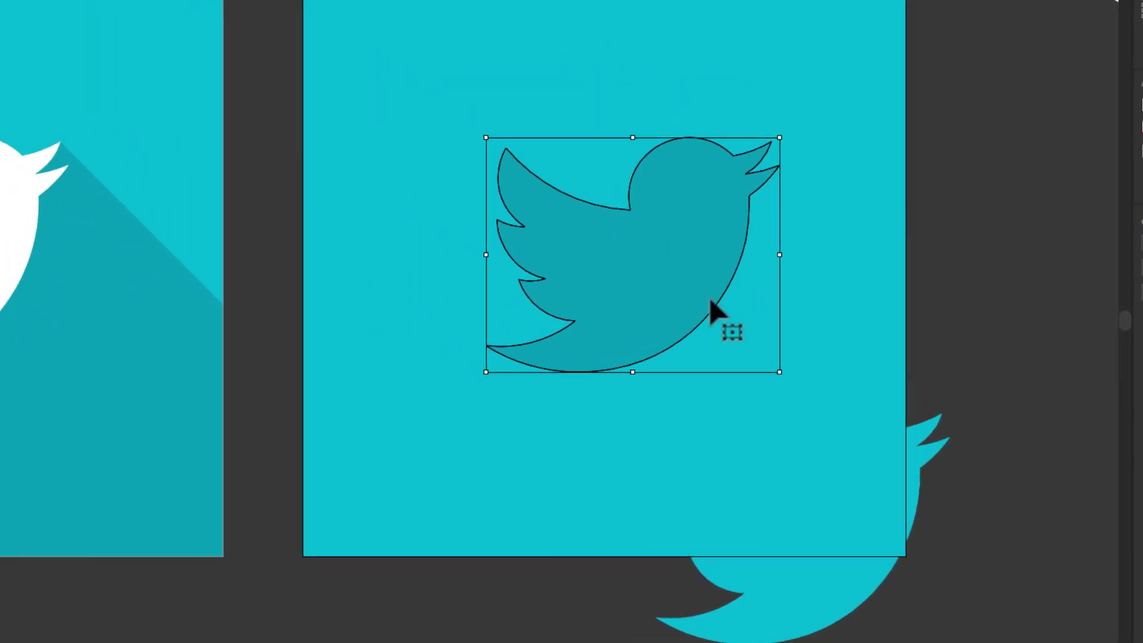
left_click(893, 541)
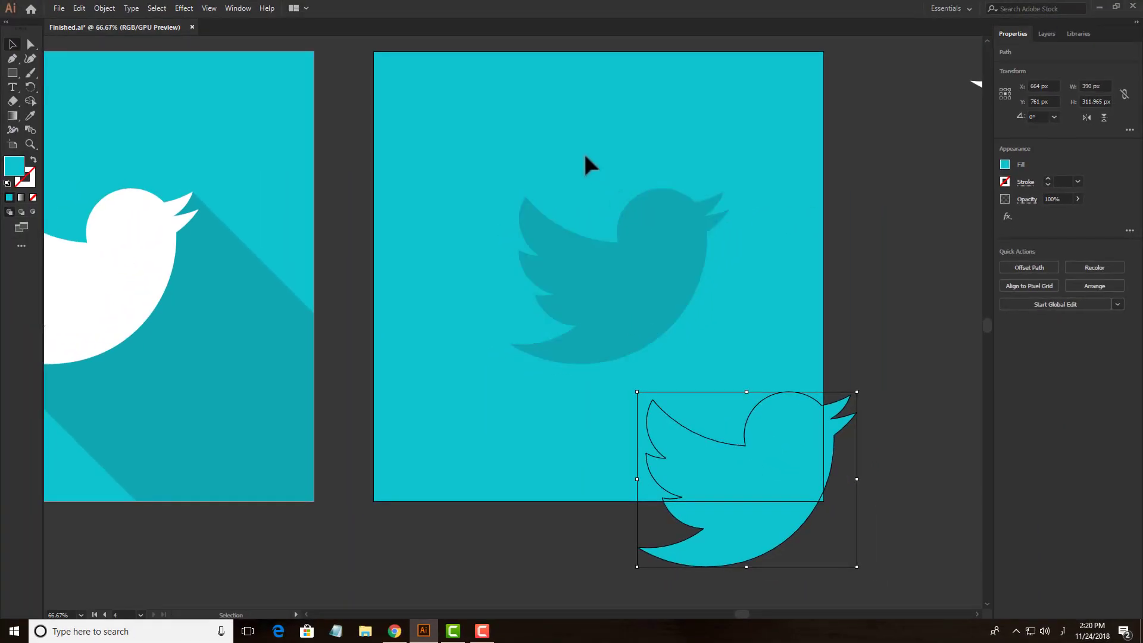
left_click(674, 235)
left_click(813, 435)
left_click(860, 329)
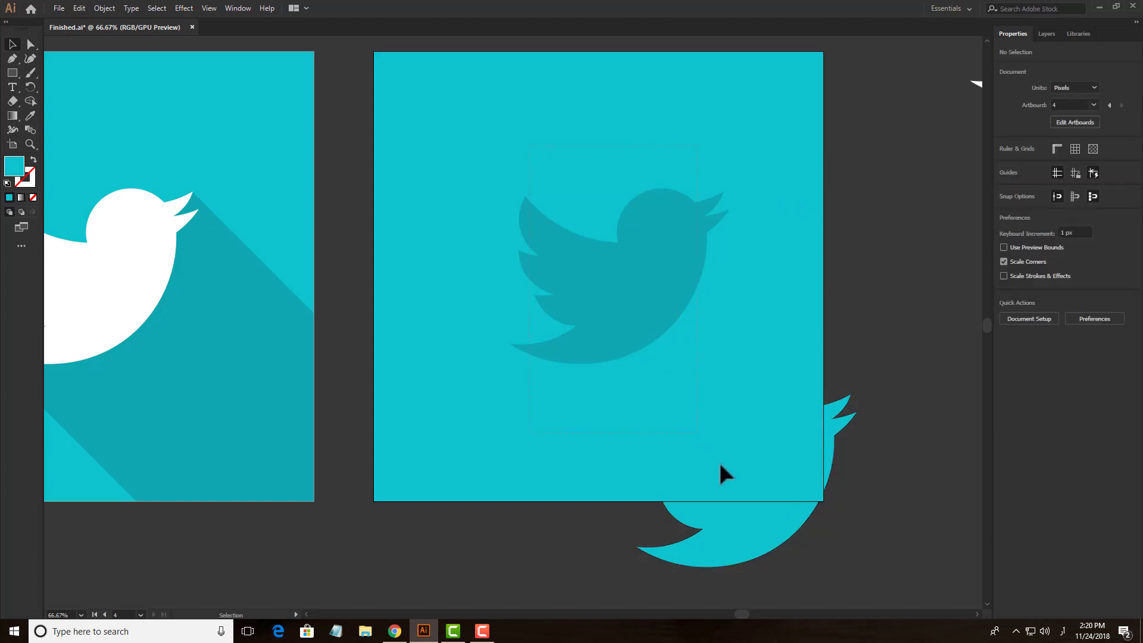
key("ctrl+a")
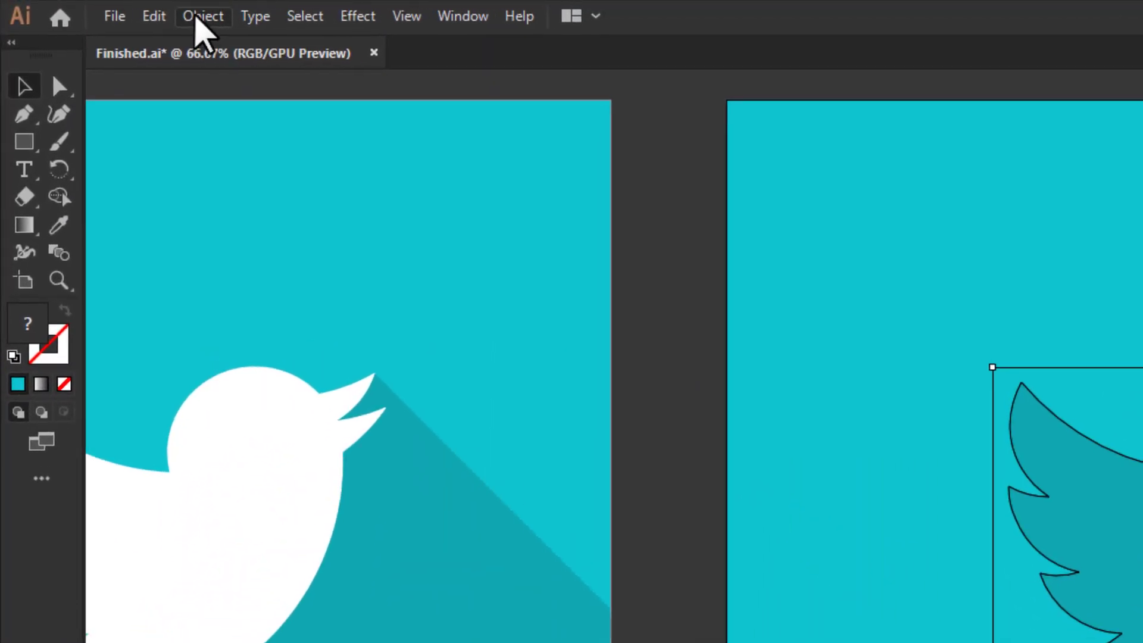
Blend the dark teal bird into its cyan copy with Object > Blend > Make
left_click(198, 23)
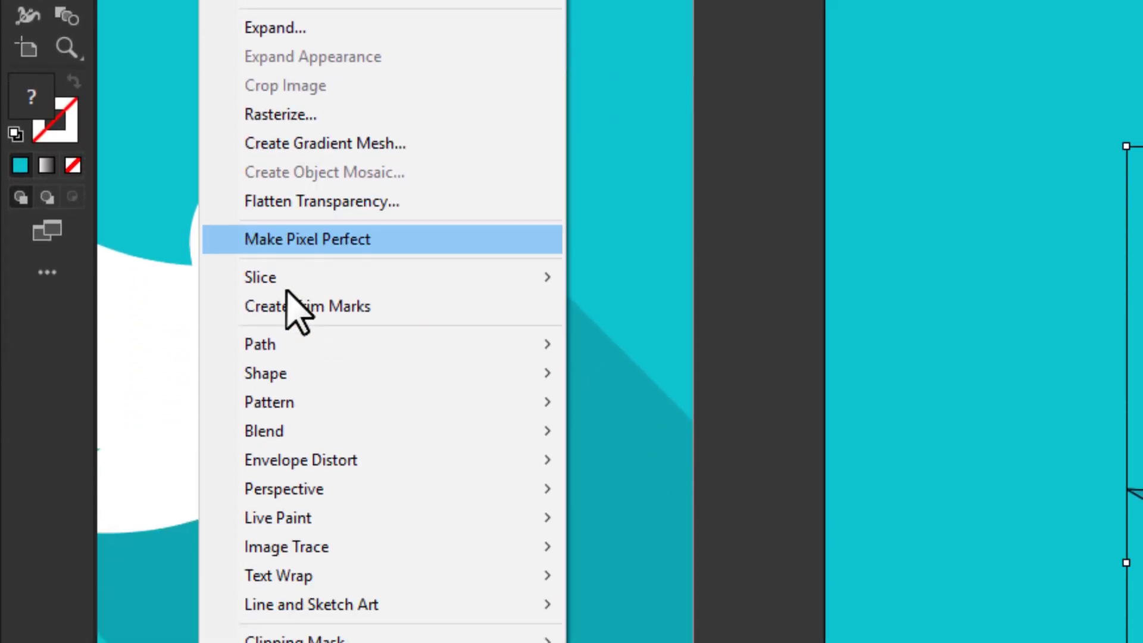
mouse_move(223, 330)
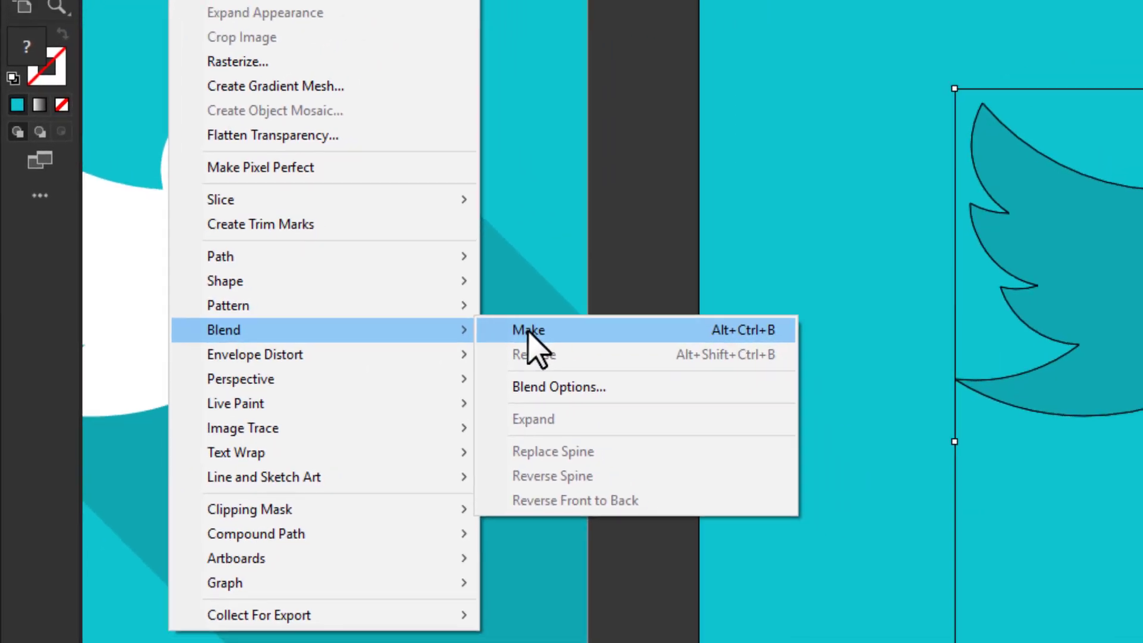
left_click(527, 331)
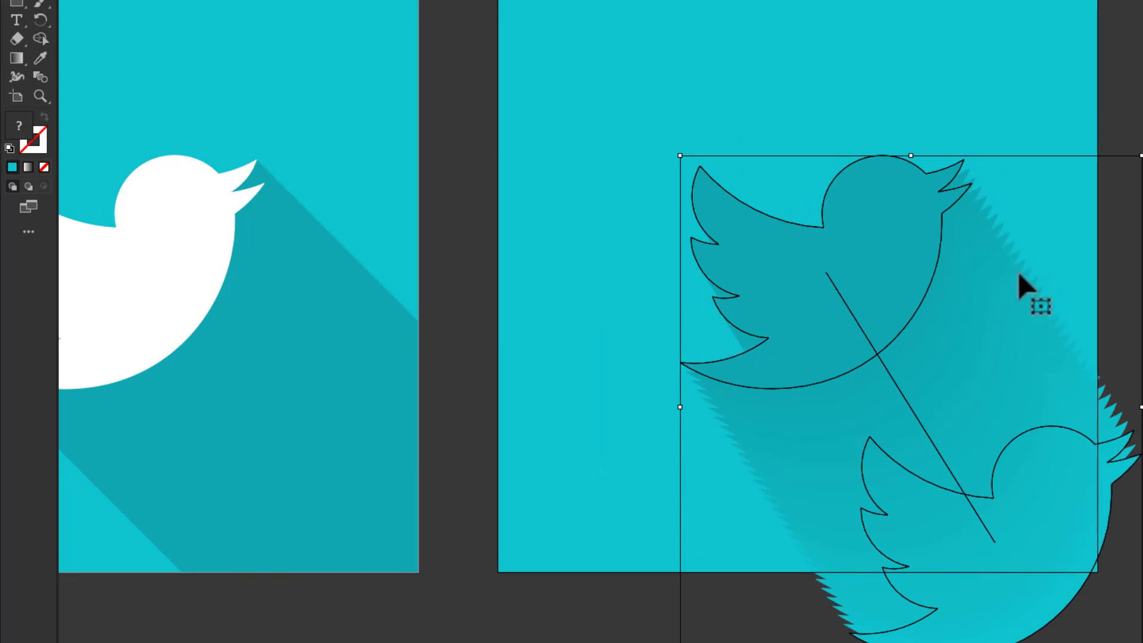
scroll(1039, 272, "up", 3)
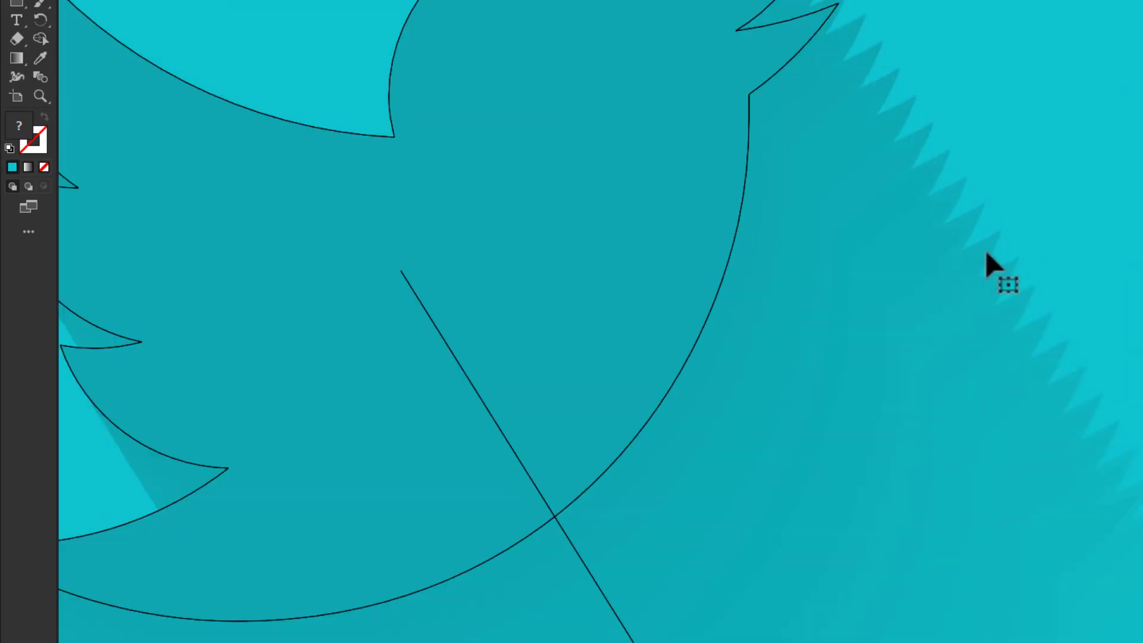
scroll(1006, 244, "down", 2)
scroll(991, 253, "down", 2)
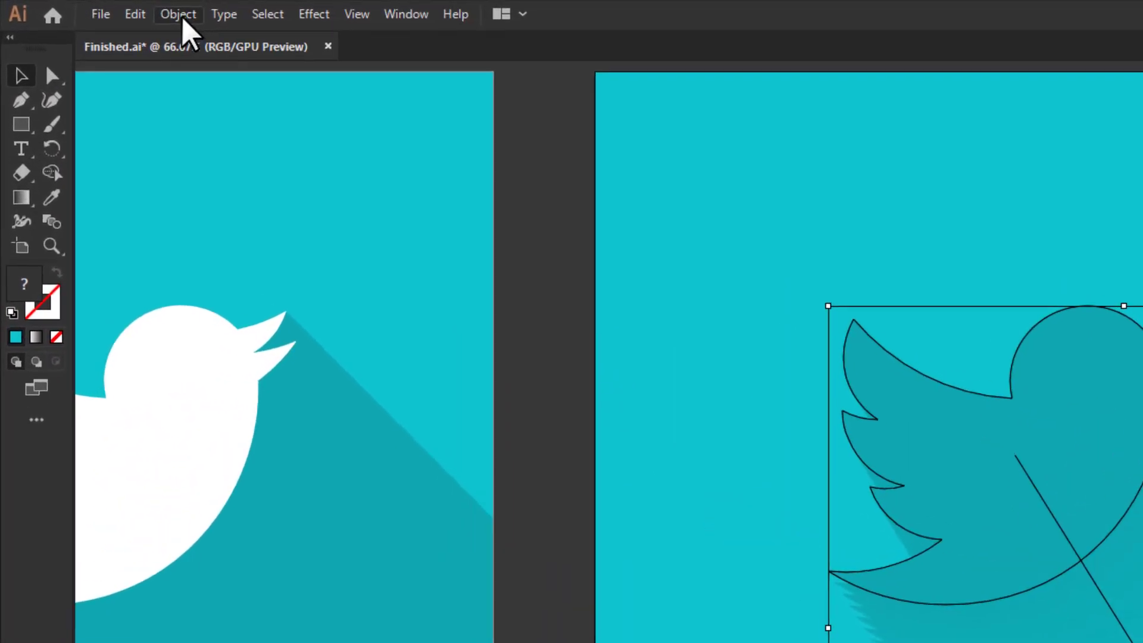
Set the blend to 135 Specified Steps in Blend Options, with Preview on
left_click(185, 16)
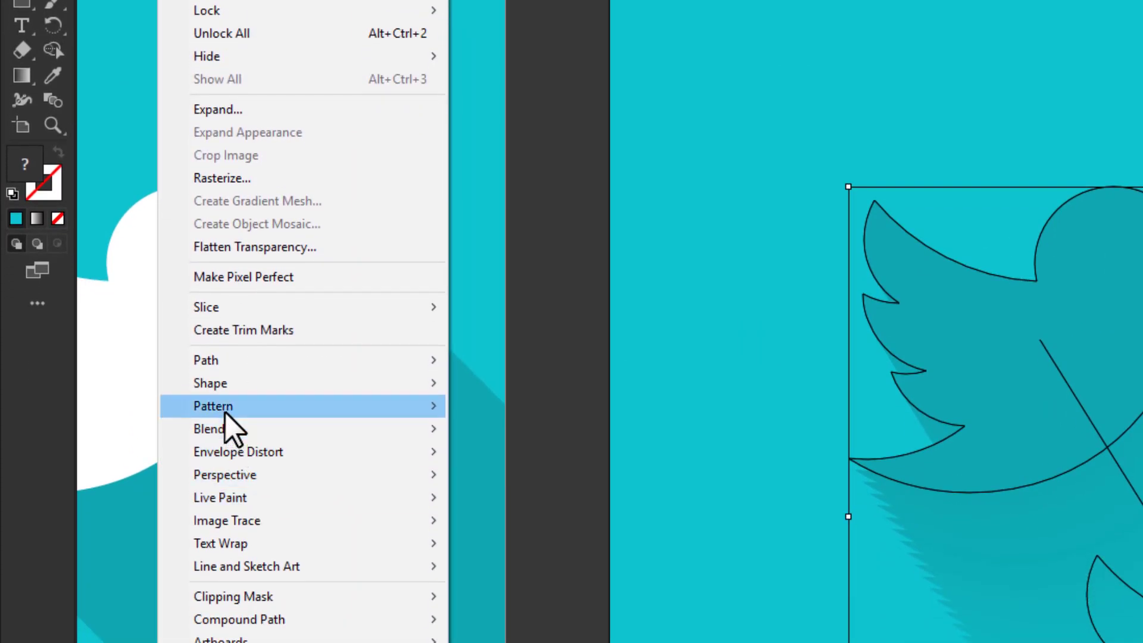
mouse_move(268, 429)
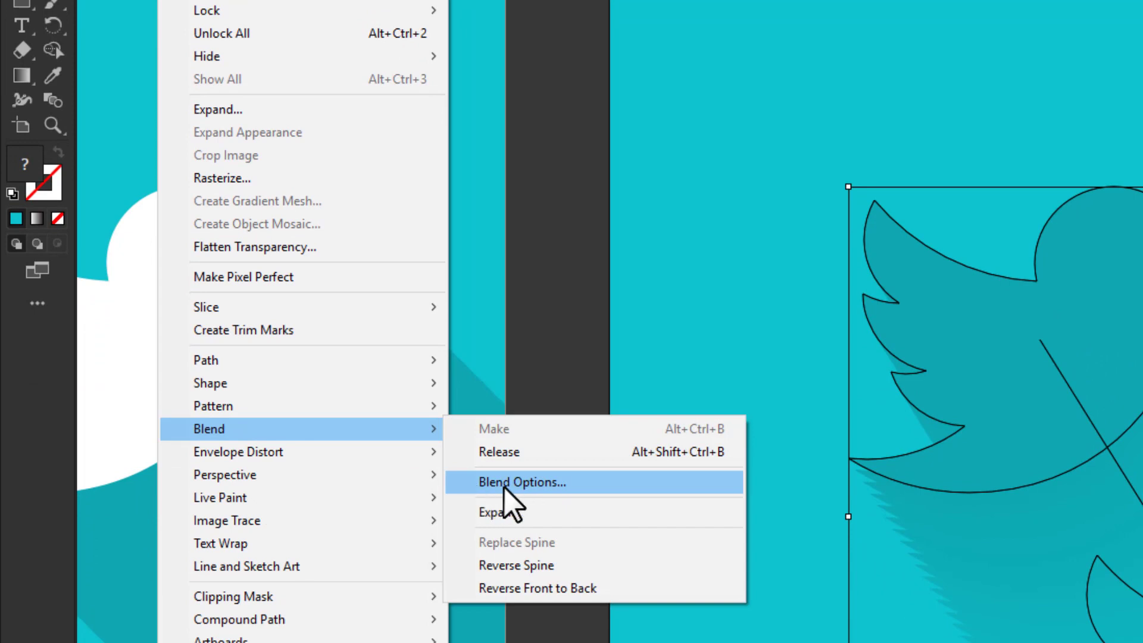
left_click(543, 484)
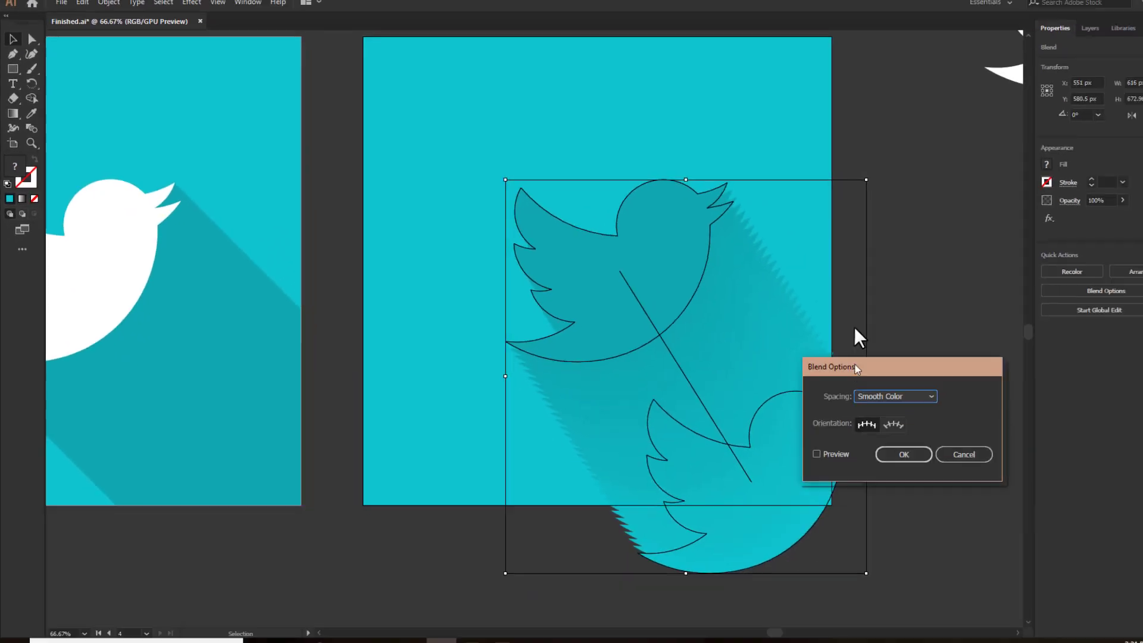
left_click_drag(855, 367, 813, 106)
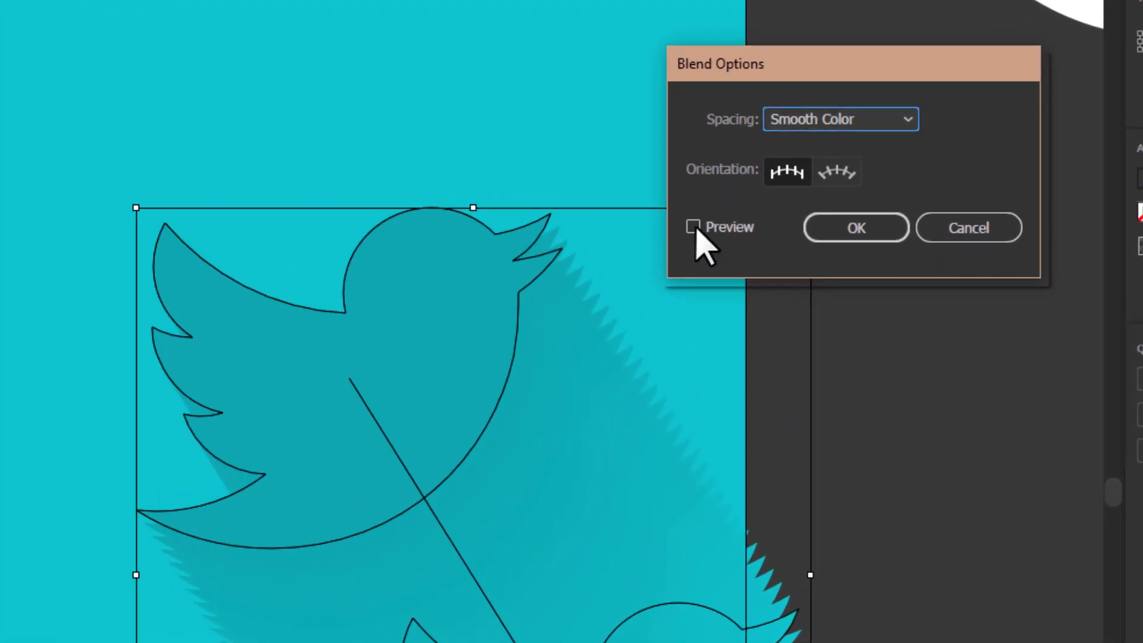
left_click(694, 227)
left_click(893, 119)
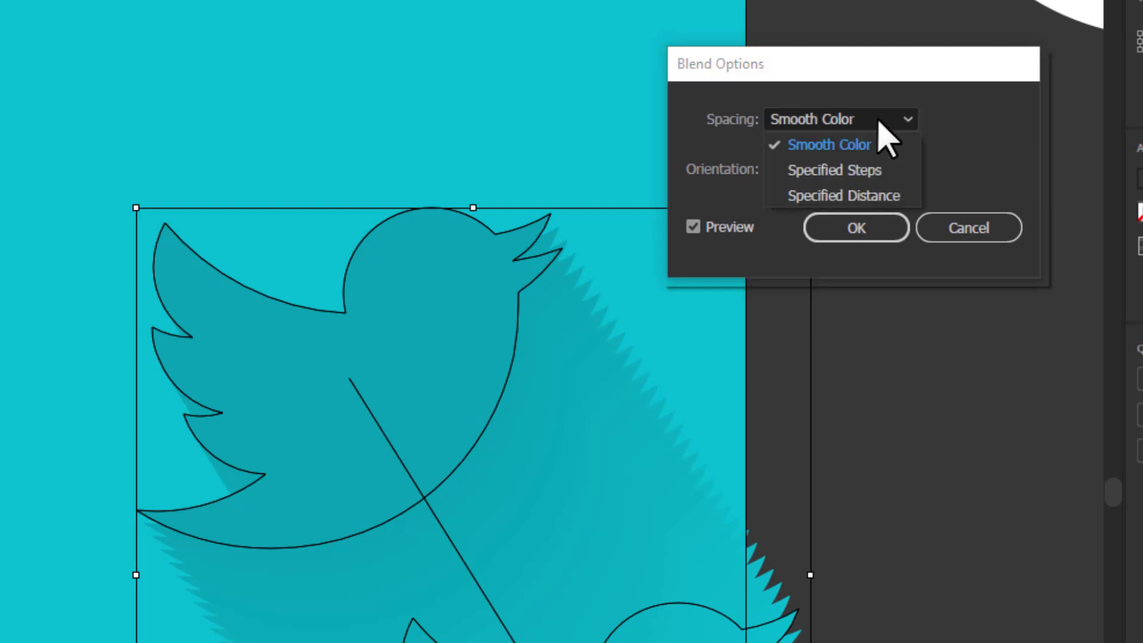
left_click(833, 173)
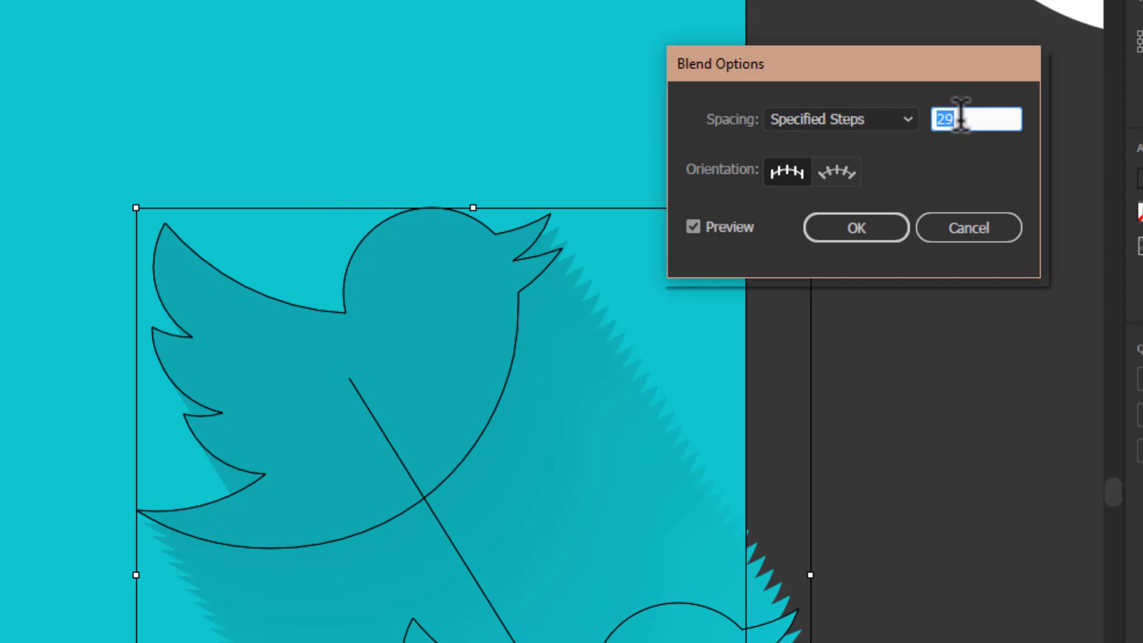
left_click_drag(962, 119, 945, 118)
key("Up")
key("Up")
key("Up")
key("Up")
key("Up")
key("Up")
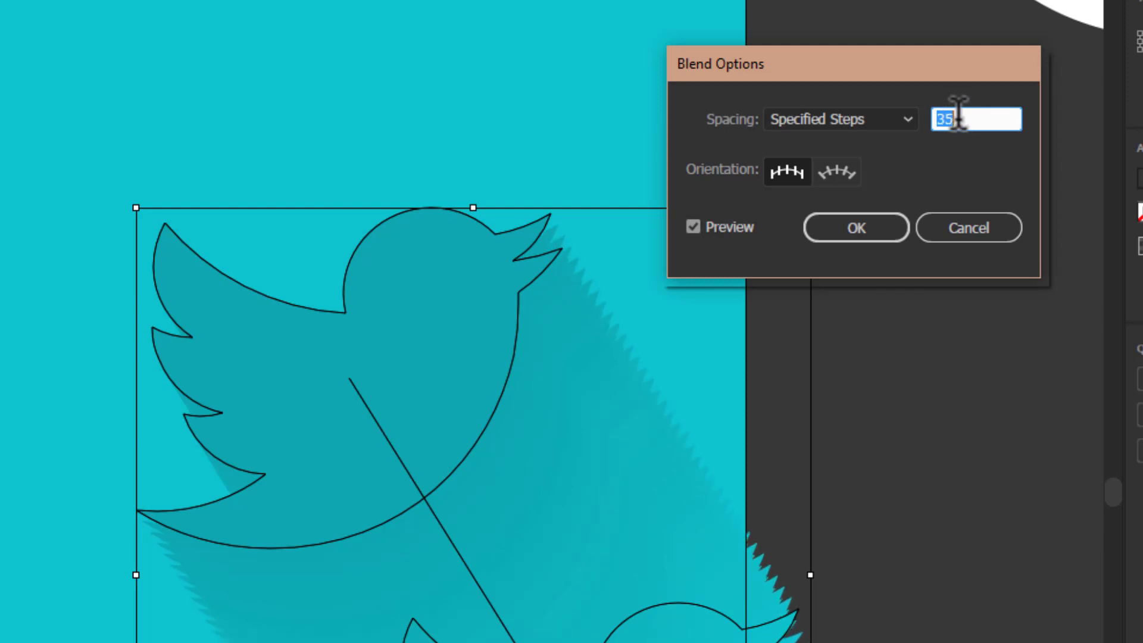
key("Up")
key("Up")
key("Up")
key("Up")
key("Up")
key("Up")
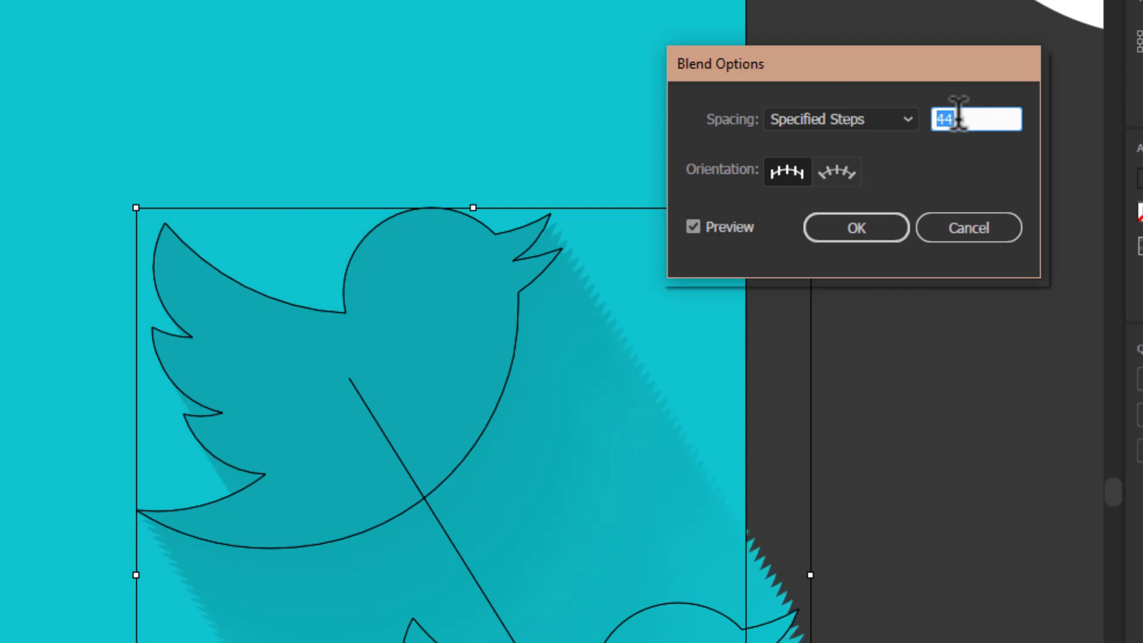
key("Up")
key("Up")
key("Up")
key("Up")
key("Up")
key("Up")
key("Up")
key("Up")
key("Up")
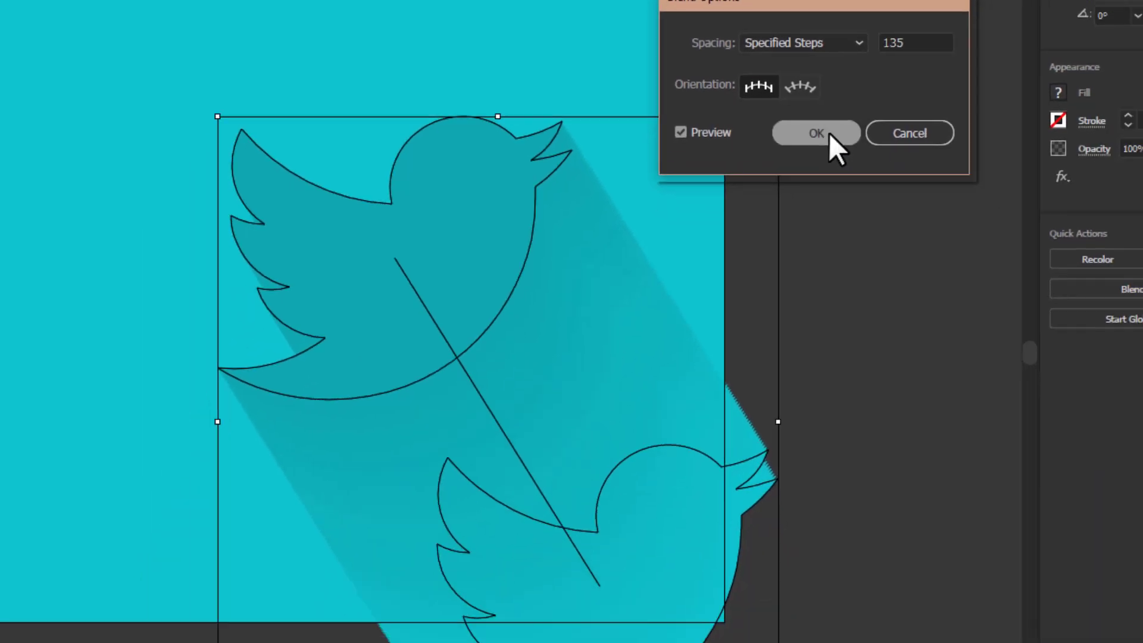
left_click(875, 238)
left_click(810, 137)
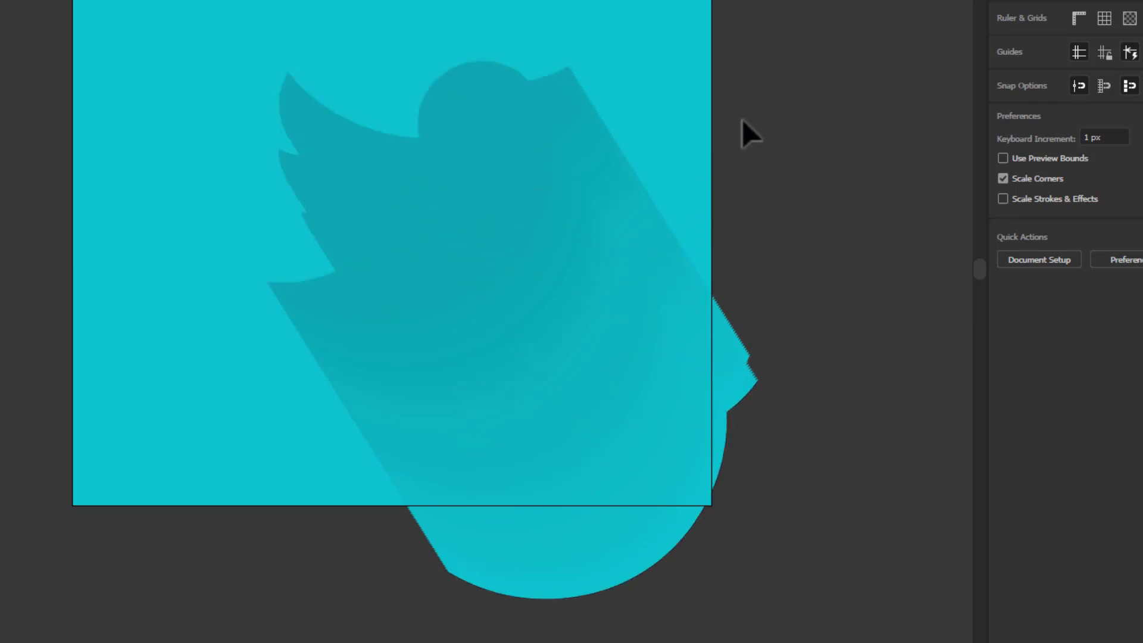
Group the blended shadow with Ctrl+G
left_click(372, 523)
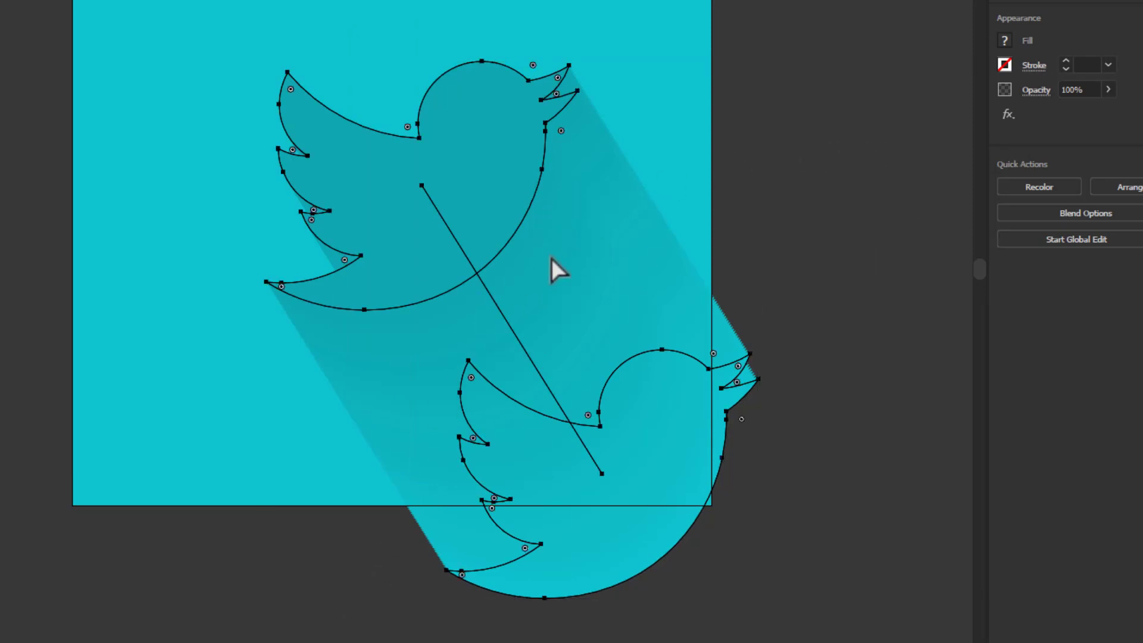
key("ctrl+g")
left_click(436, 323)
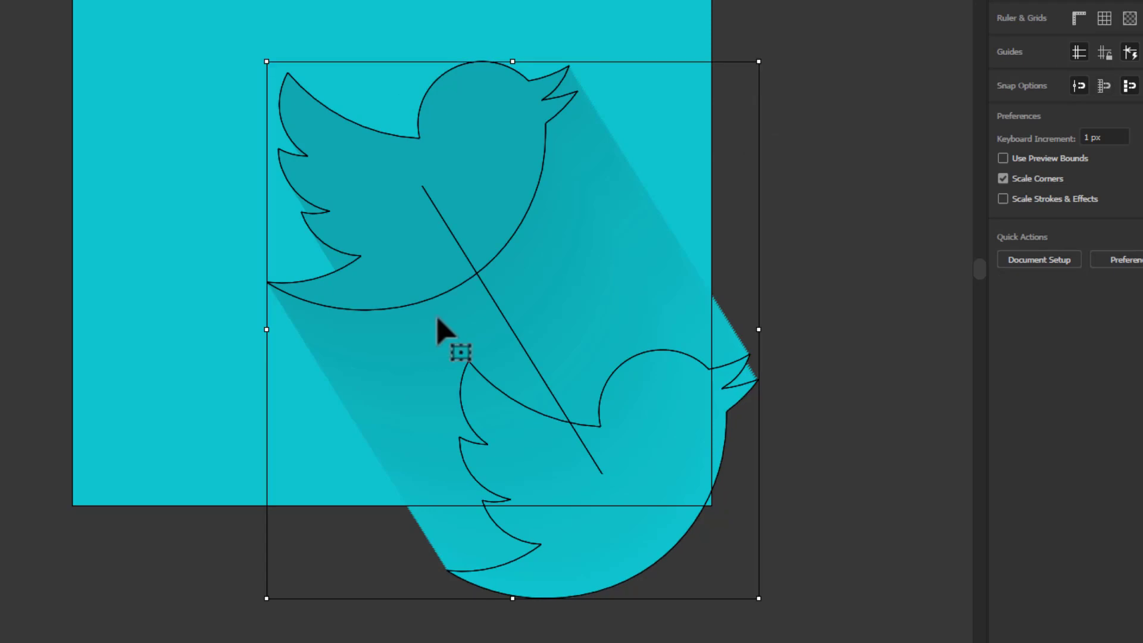
left_click(809, 209)
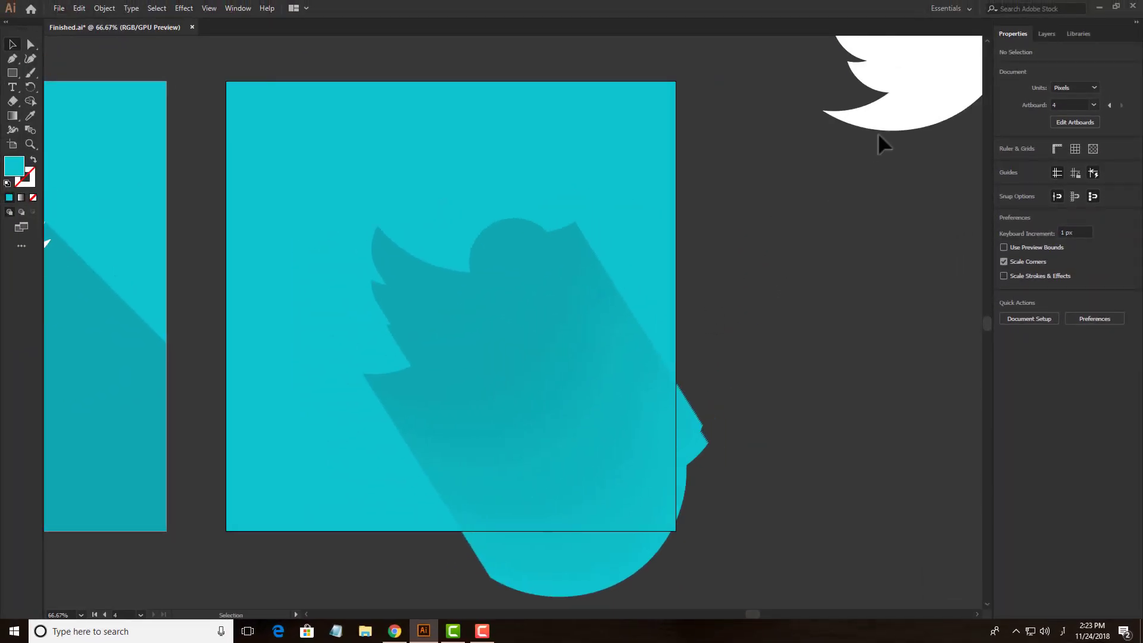
Move the white bird onto the third artboard, aligned over the shadow's top shape
left_click_drag(879, 137, 467, 380)
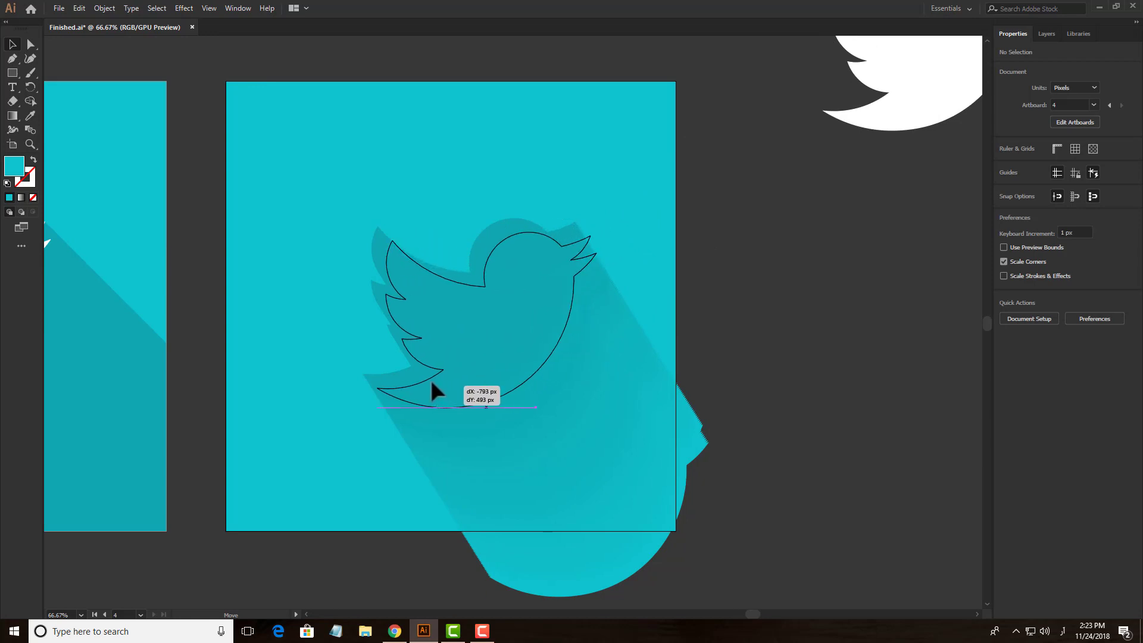
left_click_drag(467, 385, 425, 382)
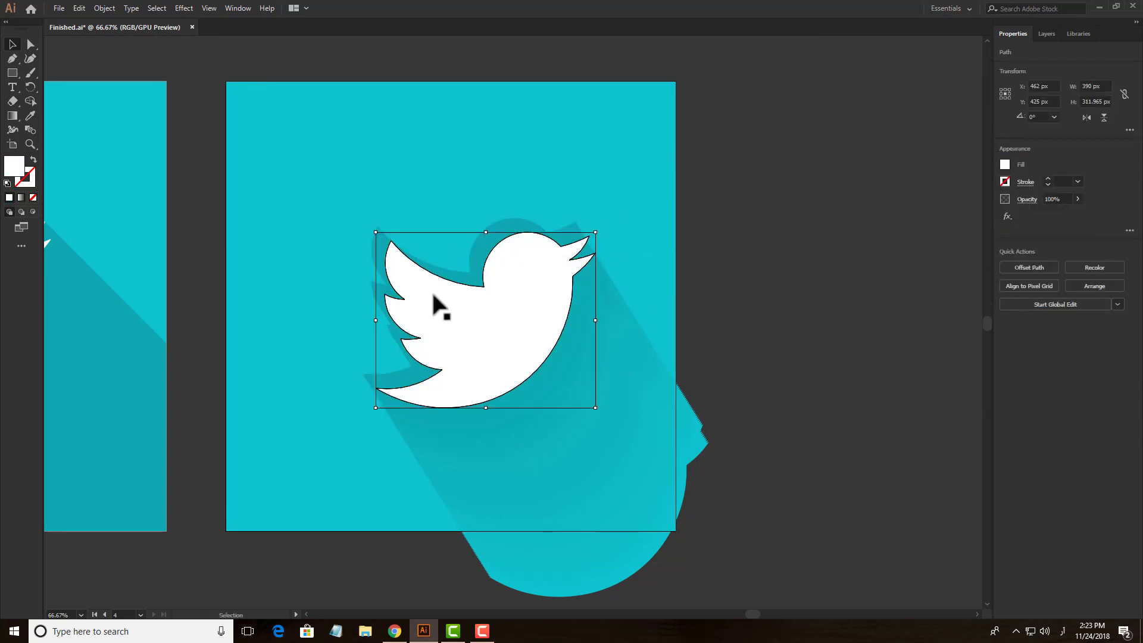
left_click_drag(383, 255, 417, 229)
scroll(384, 253, "up", 6)
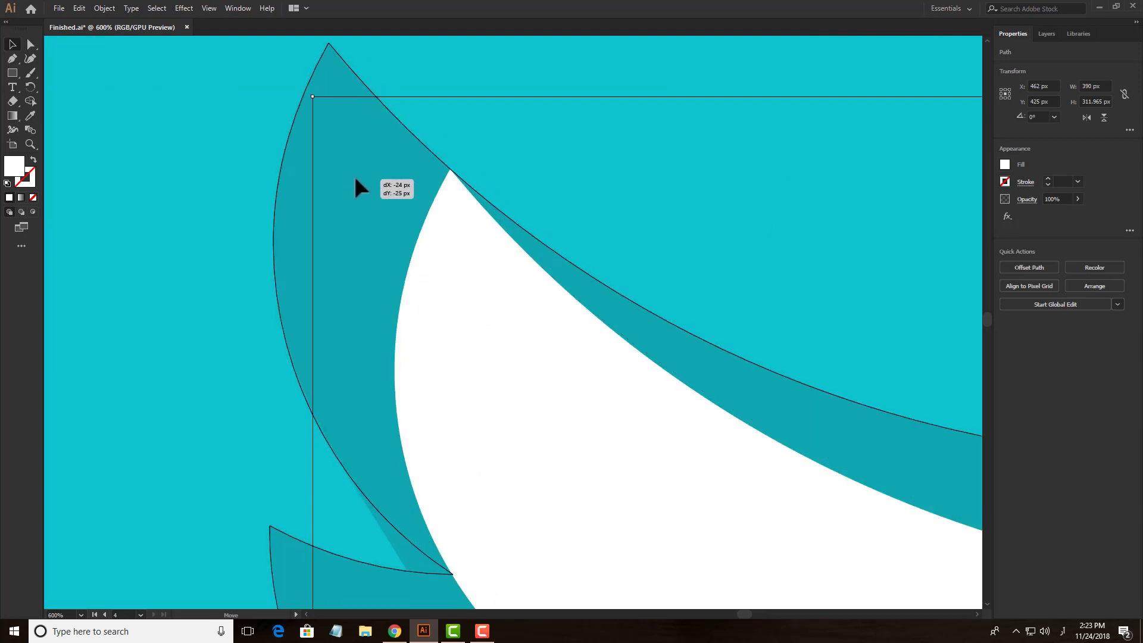
left_click_drag(417, 229, 355, 177)
scroll(386, 183, "down", 2)
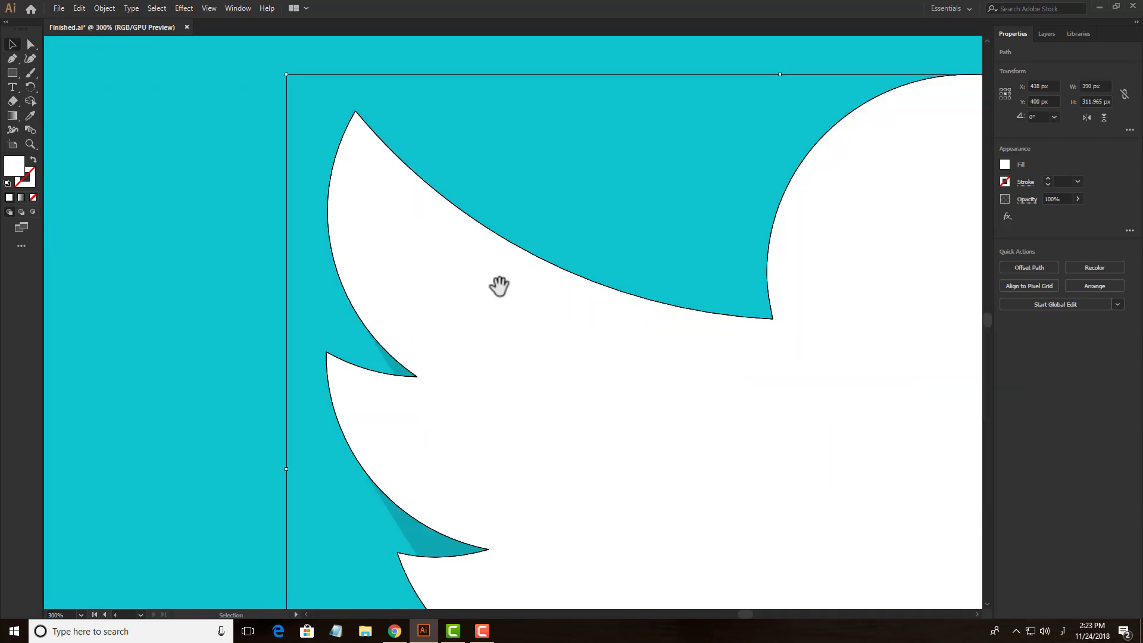
left_click_drag(377, 315, 280, 299)
scroll(385, 306, "down", 1)
scroll(393, 309, "down", 2)
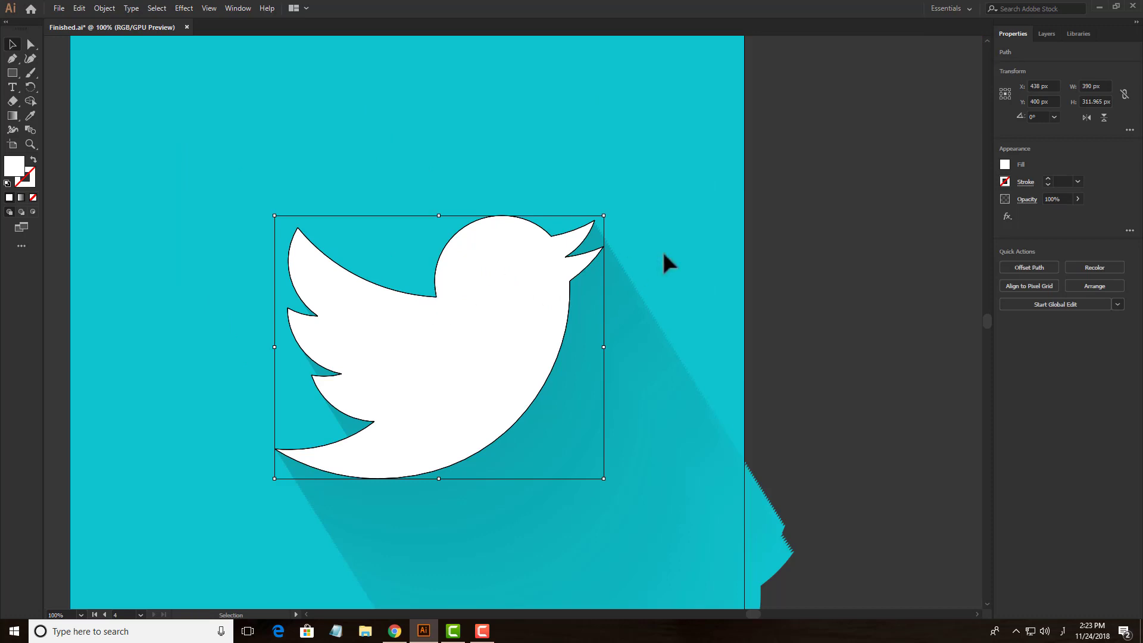
left_click(807, 219)
scroll(809, 219, "down", 2)
left_click_drag(822, 225, 890, 173)
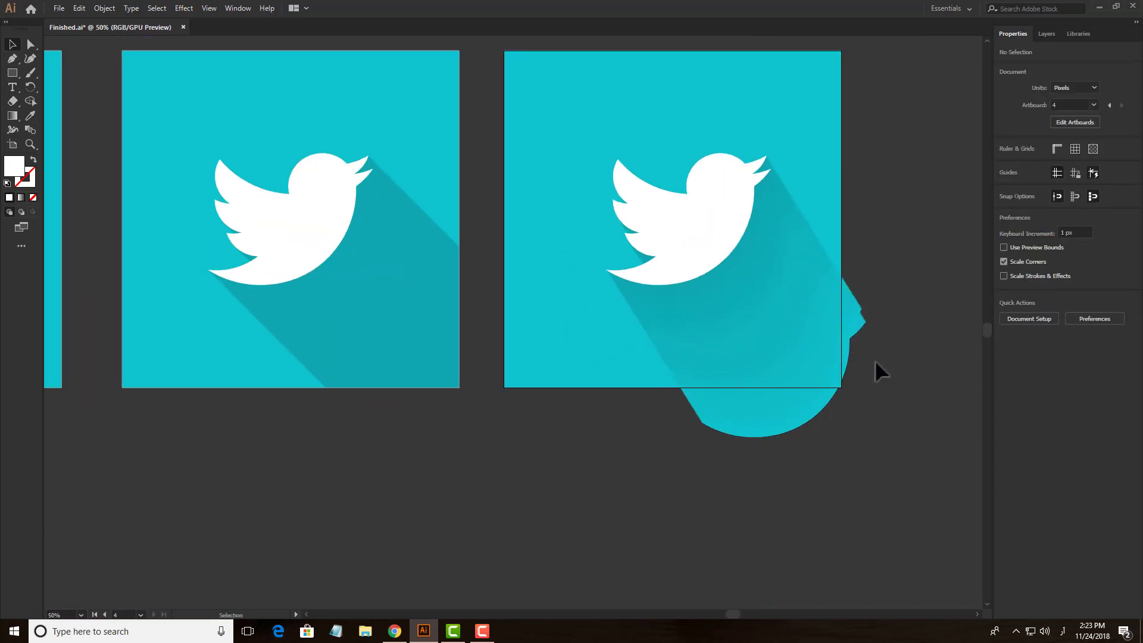
Draw an 800×800 square over the third artboard and clip the blended shadow to it
scroll(875, 334, "up", 1)
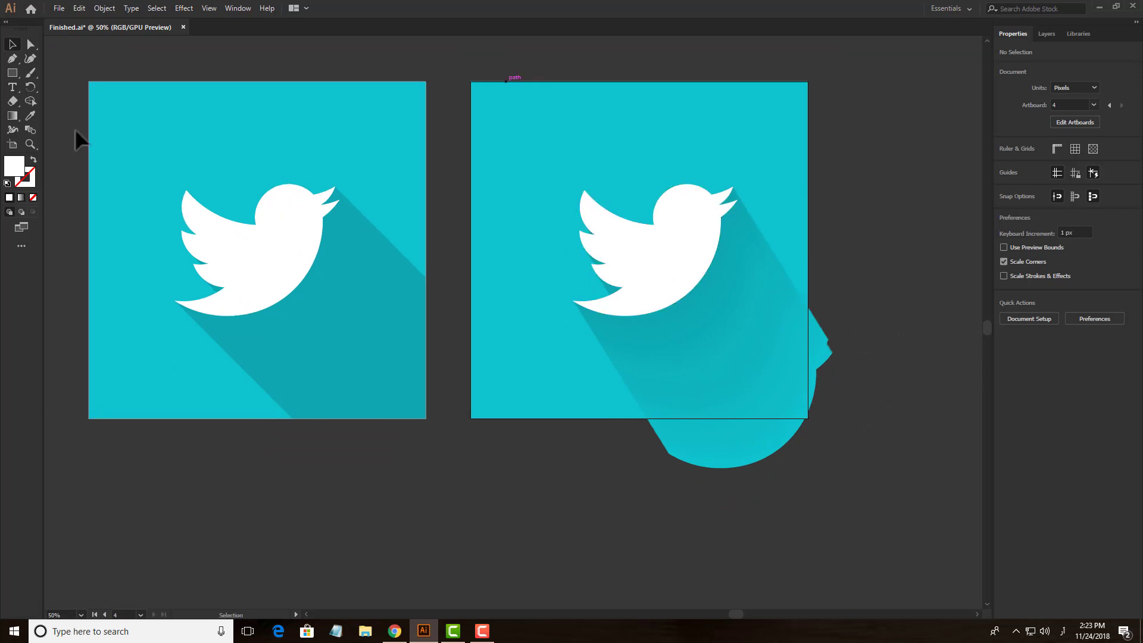
left_click(12, 72)
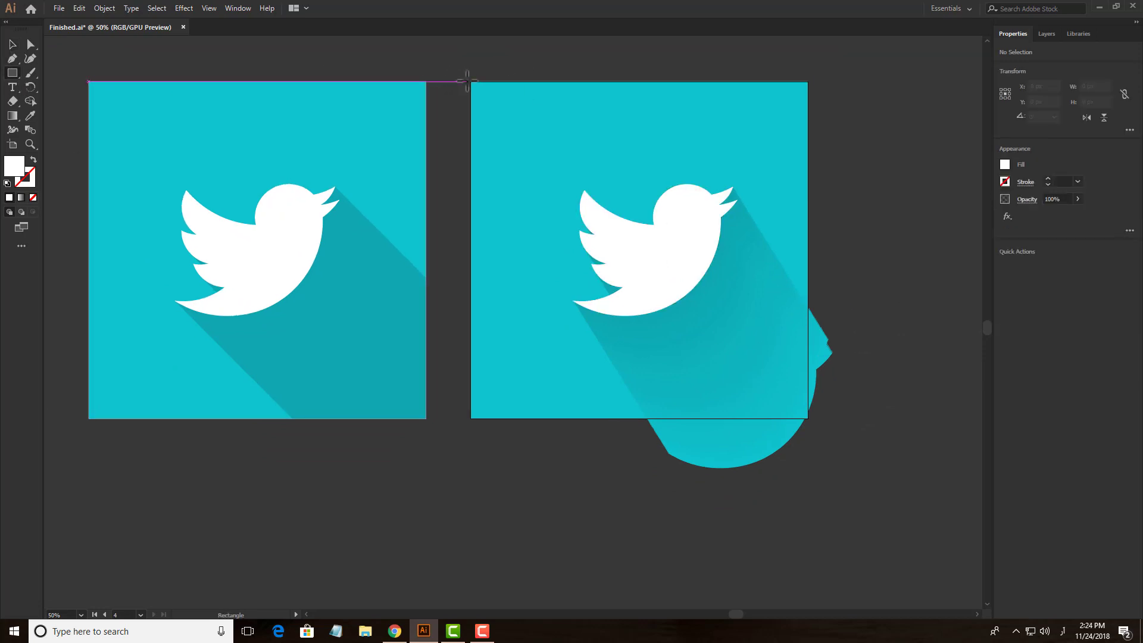
left_click_drag(468, 81, 808, 418)
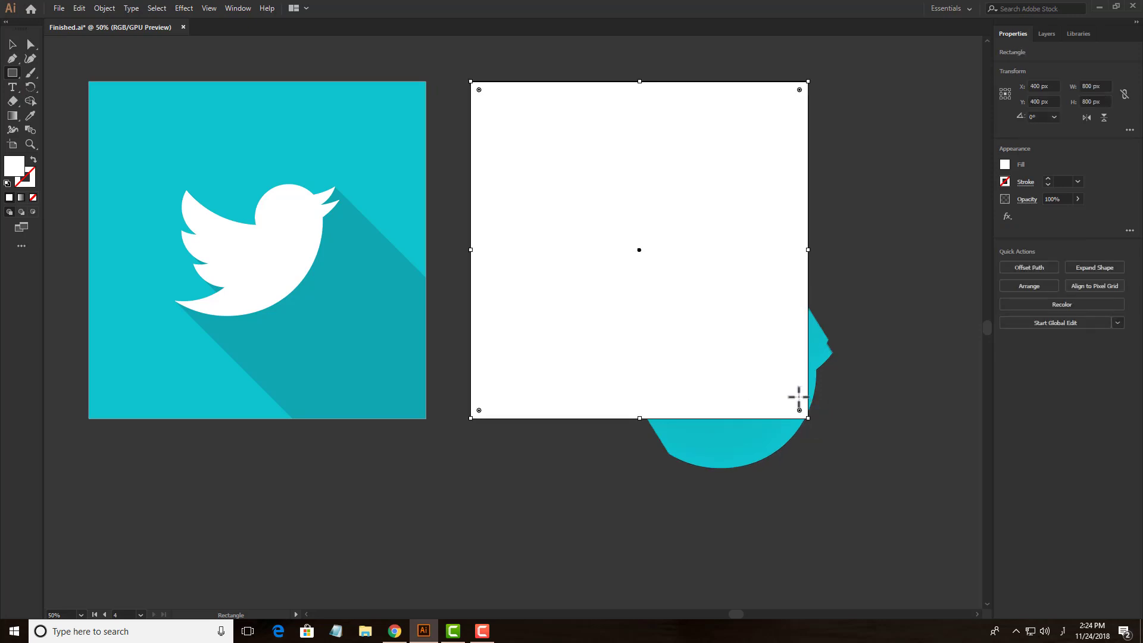
key("c")
key("v")
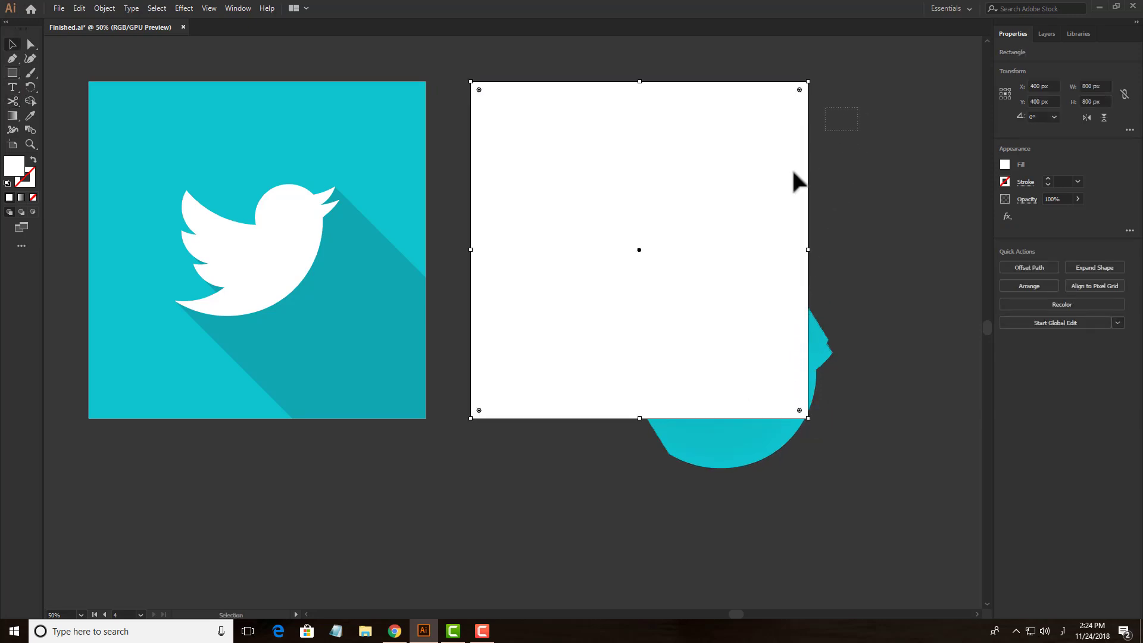
left_click_drag(797, 181, 528, 469)
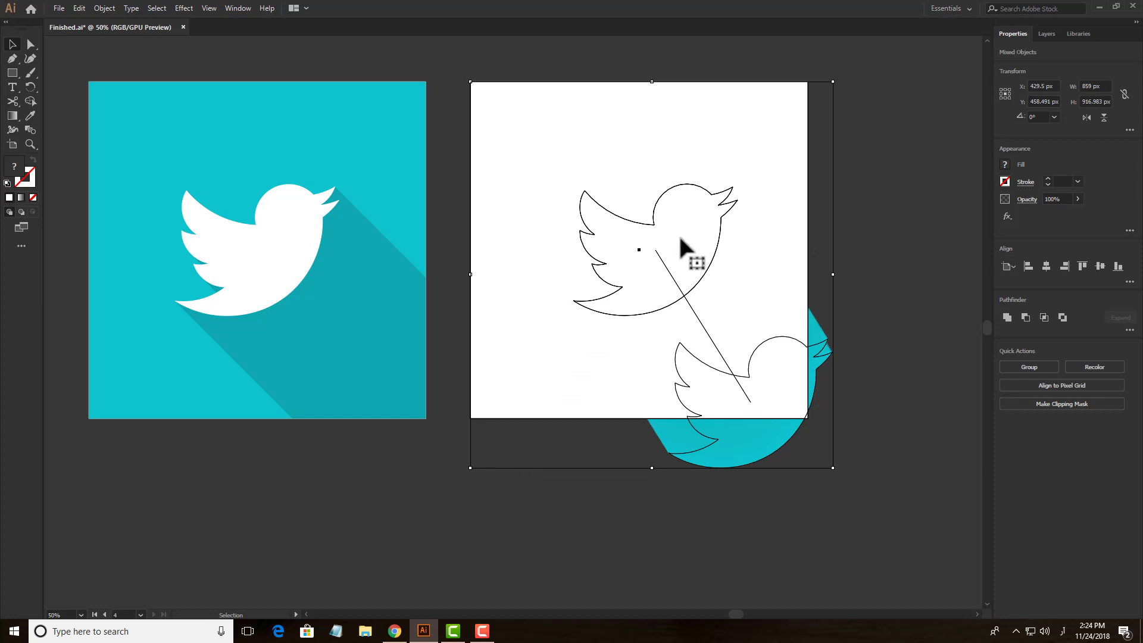
key("a")
key("ctrl+7")
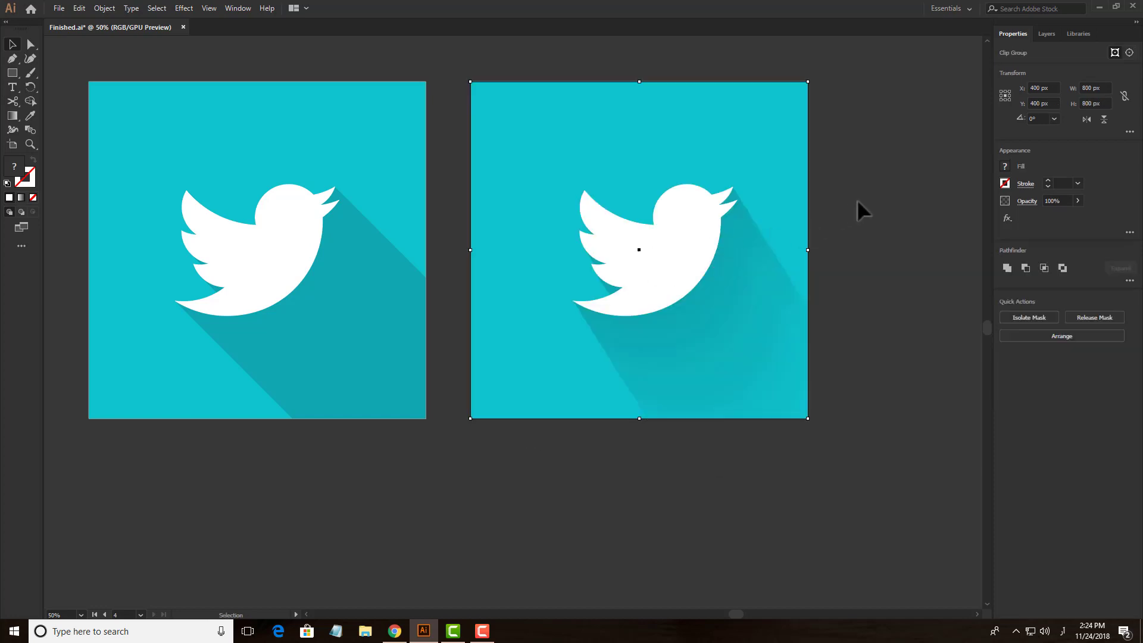
left_click(862, 212)
key("ctrl+minus")
key("ctrl+minus")
left_click_drag(863, 211, 824, 275)
scroll(825, 276, "up", 1)
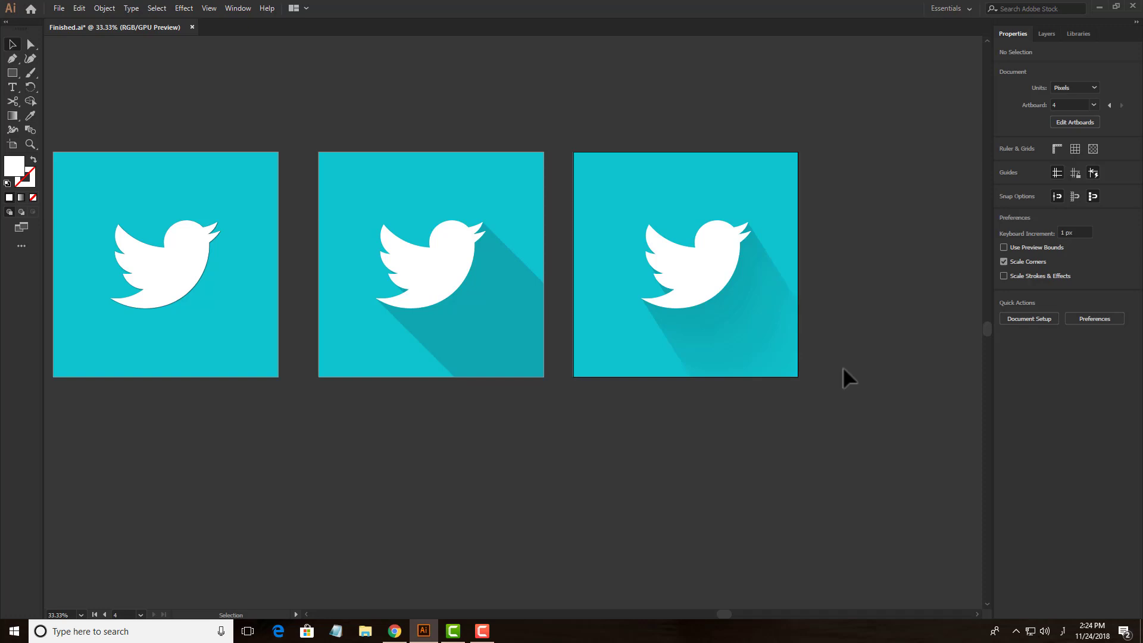
left_click(344, 295)
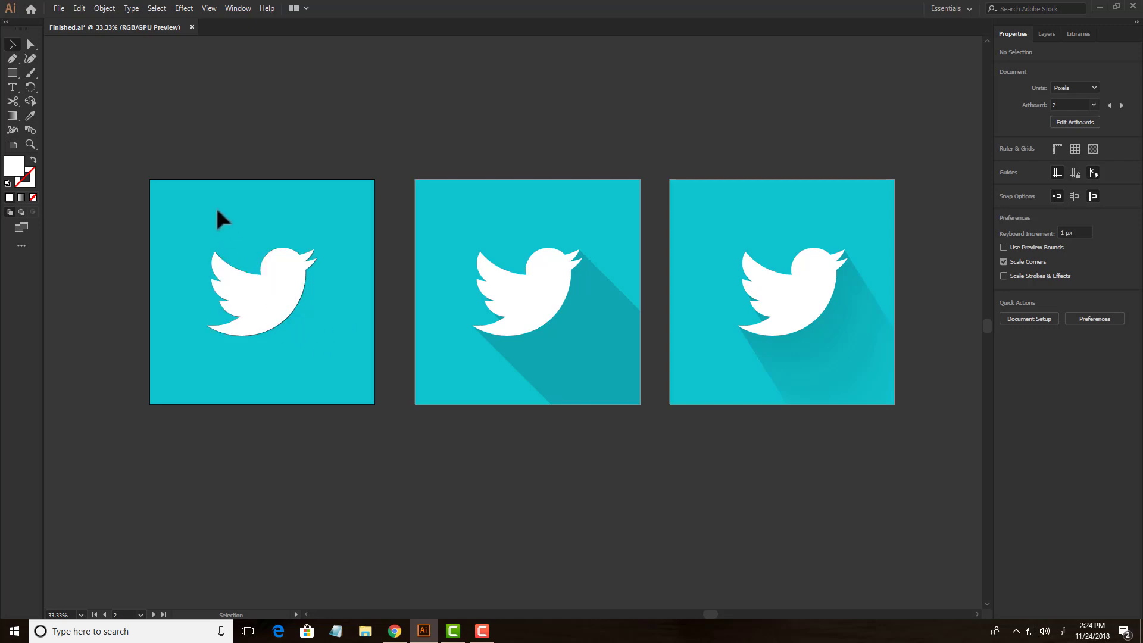
left_click(304, 290)
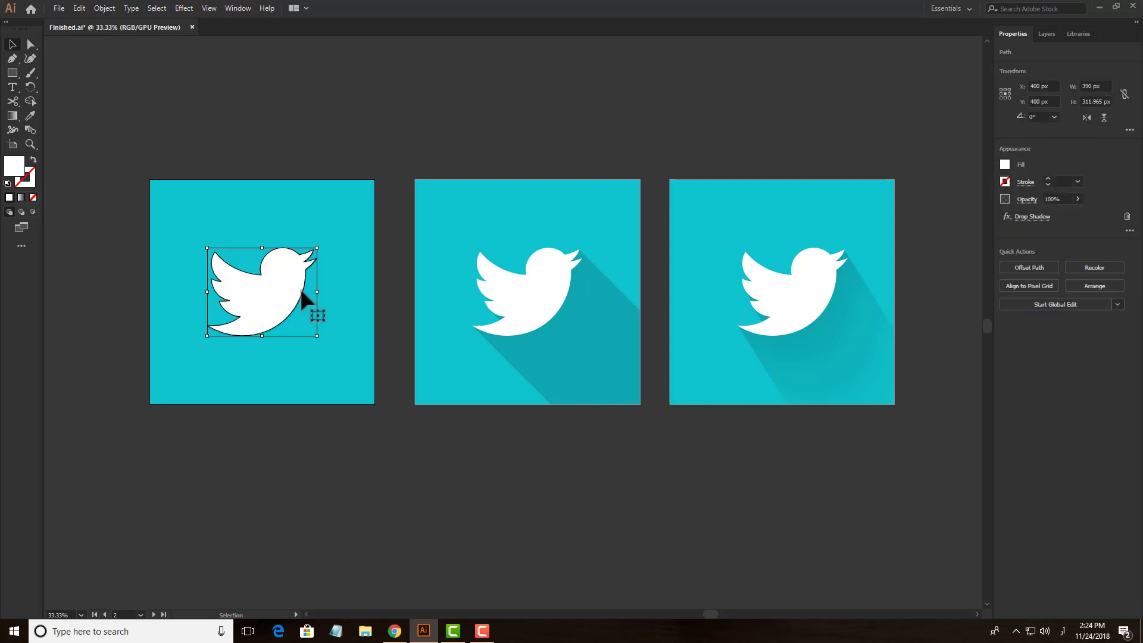
left_click(468, 228)
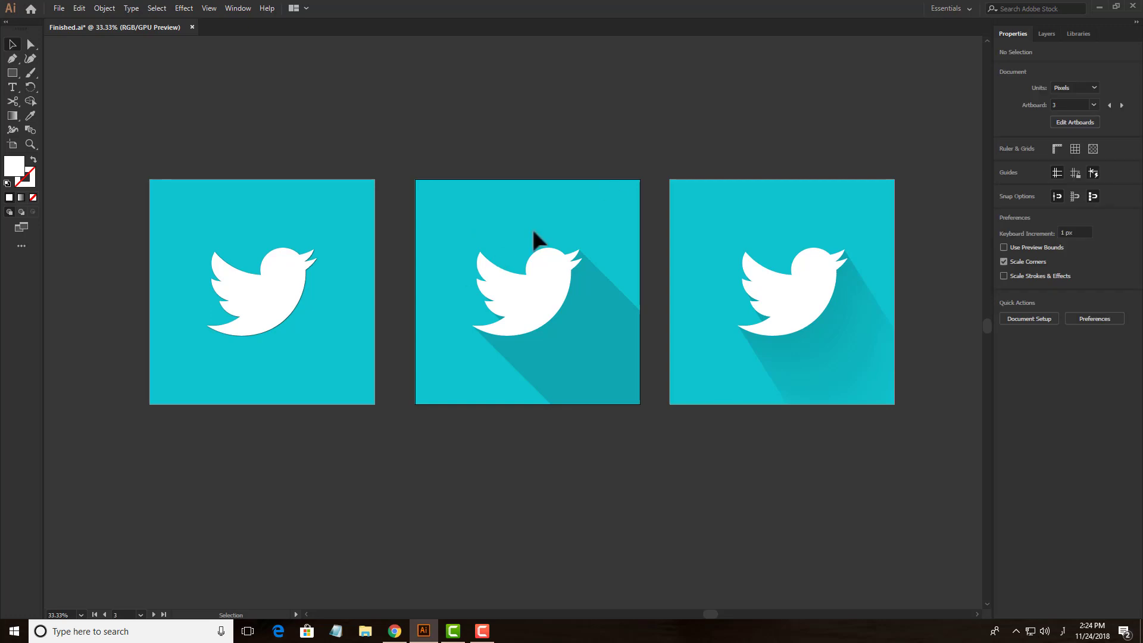
left_click(732, 221)
mouse_move(819, 307)
left_mouse_down()
mouse_move(884, 407)
mouse_move(865, 401)
left_mouse_up()
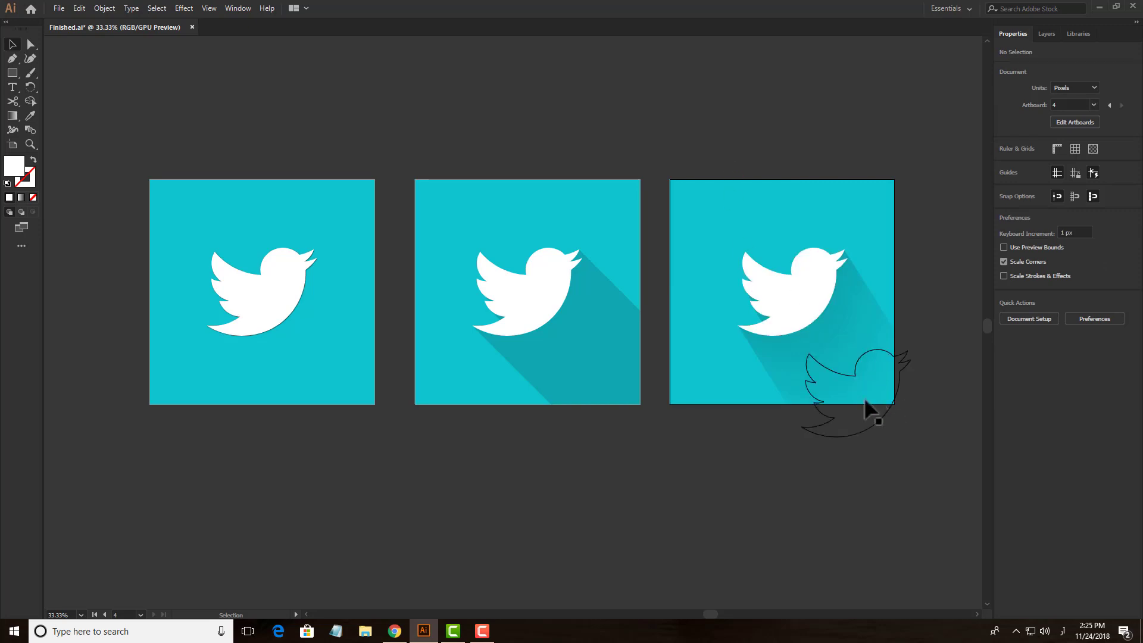
left_click_drag(864, 401, 866, 403)
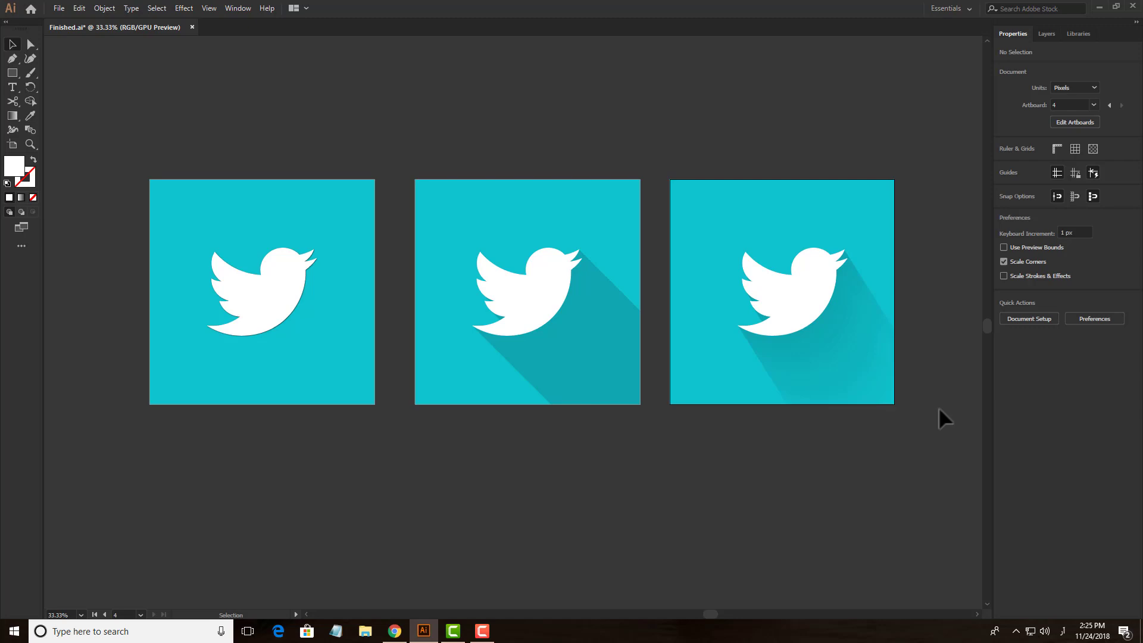